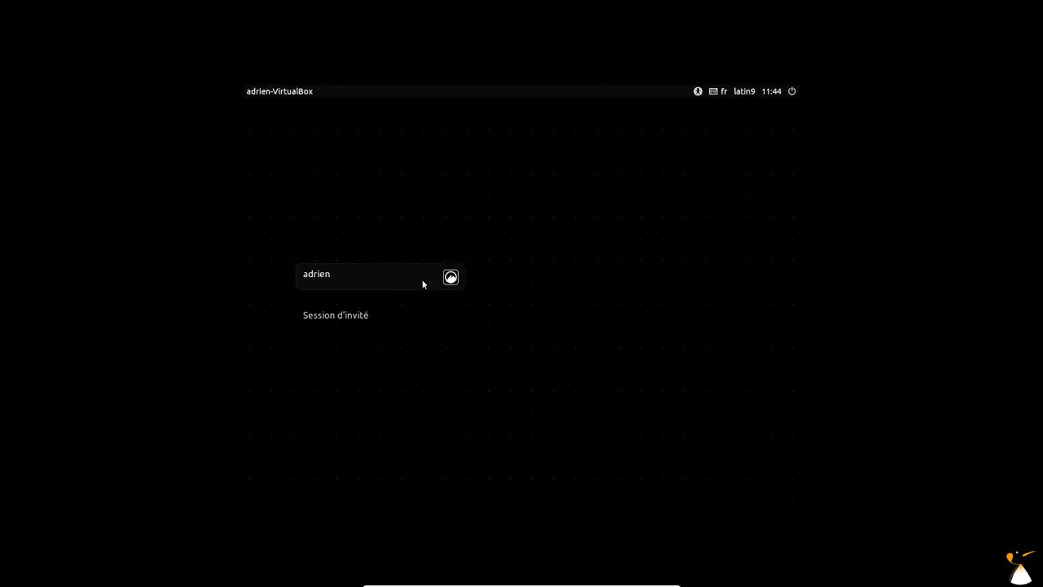
- Log in to the Linux Mint desktop session with the account password
text(••••••••••••)
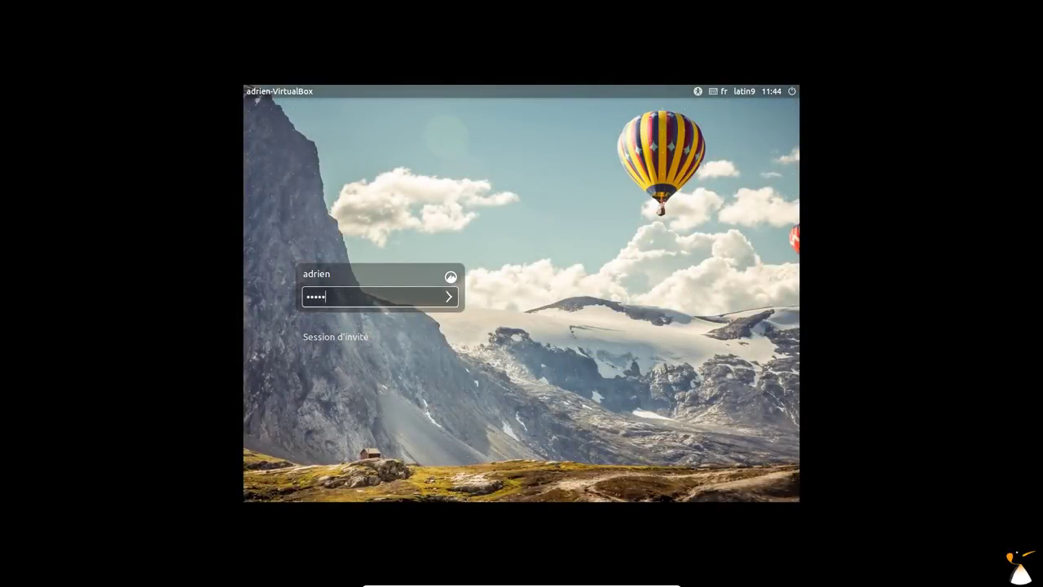
key(Return)
text(••••••••••••)
key(Return)
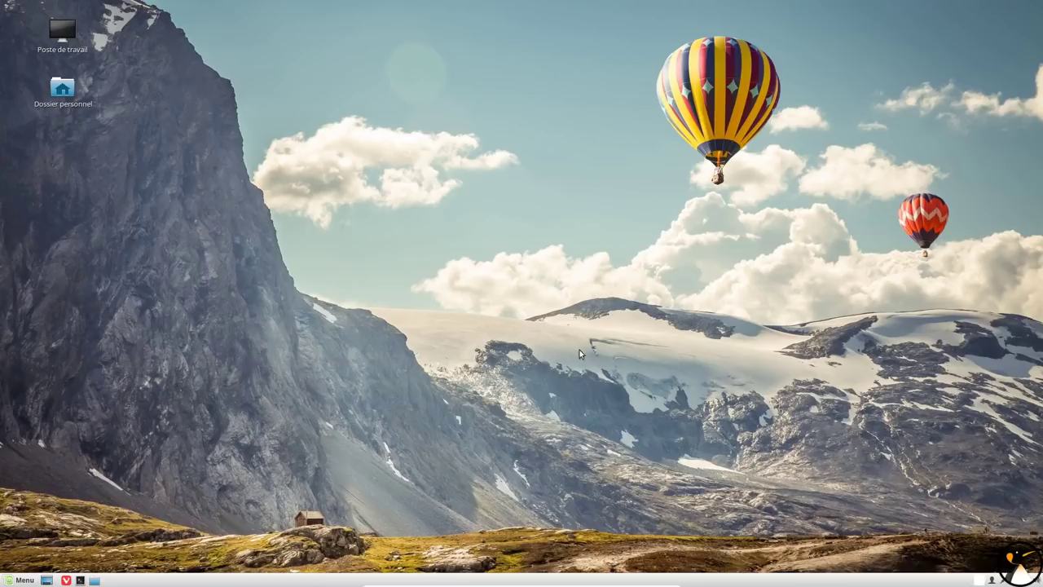
- Look up the operating system, Cinnamon and kernel versions in the system information, and close the settings window
click(16, 581)
click(32, 383)
scroll(321, 419, down, 6)
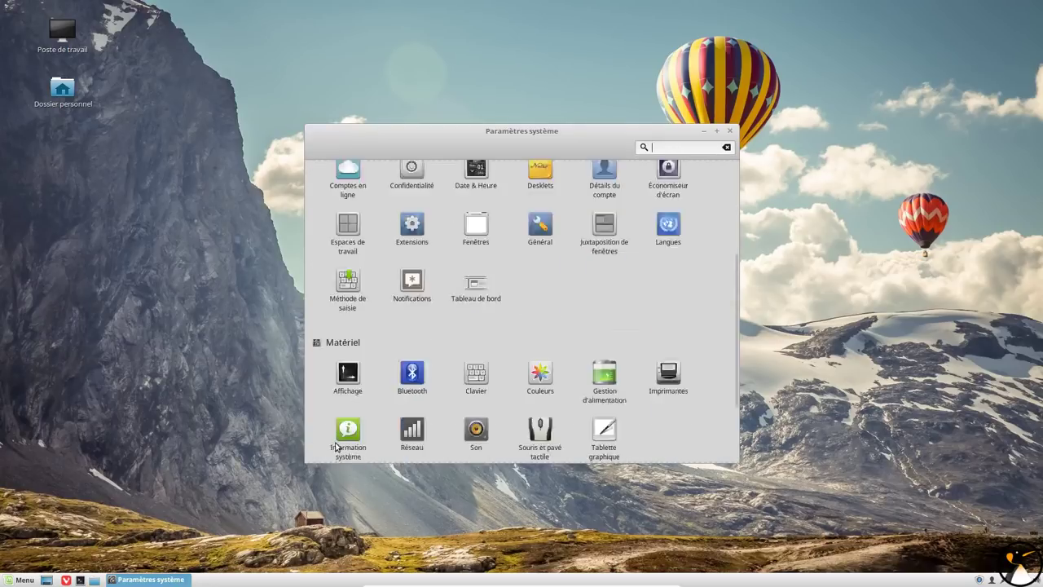
click(352, 349)
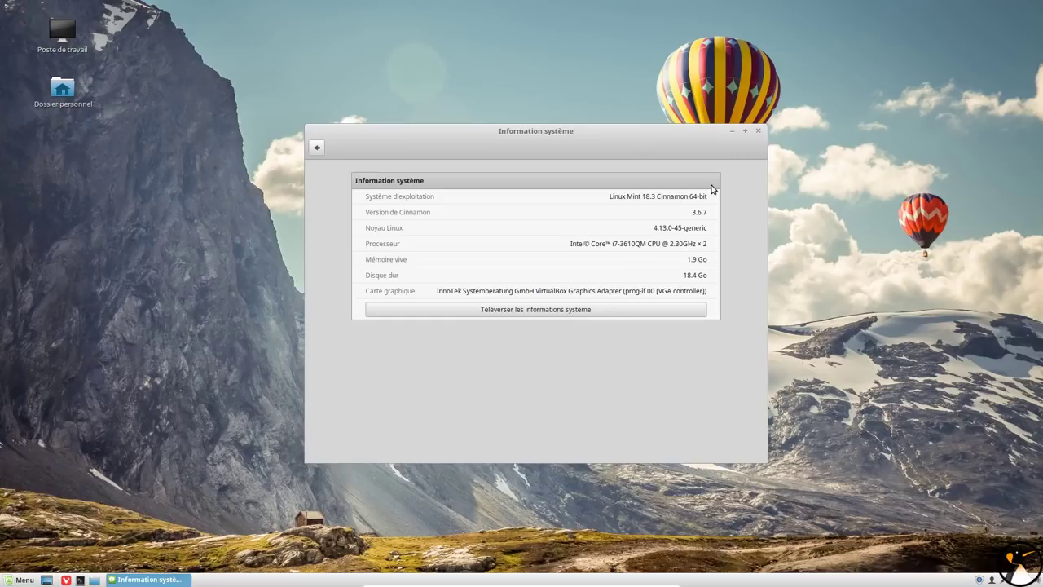
click(758, 131)
- Examine the installed applications by category, from Accessoires and Bureautique through Internet, Son et vidéo, Administration and Préférences
click(20, 580)
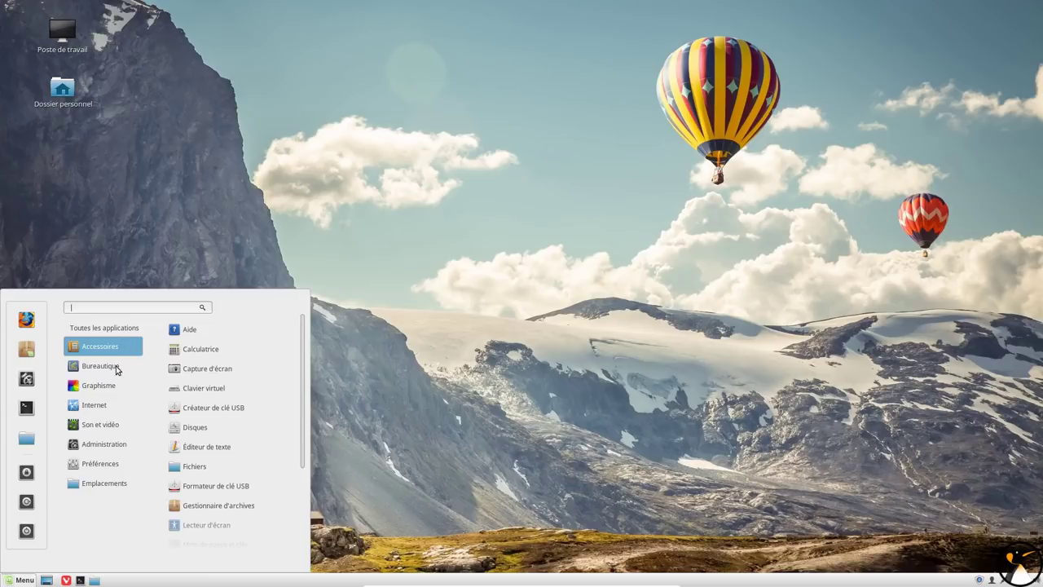
mouse_move(117, 369)
mouse_move(122, 347)
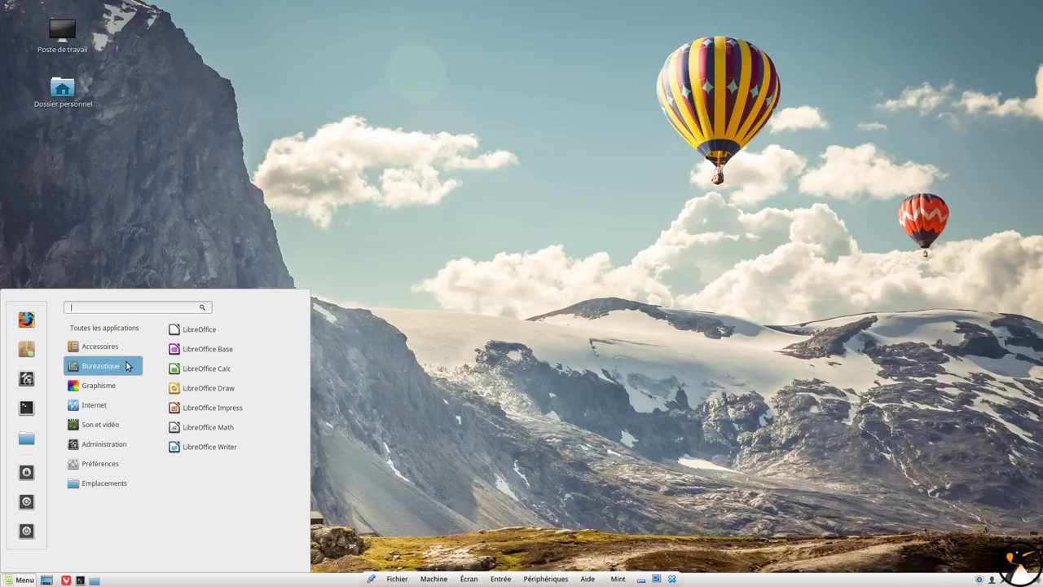
mouse_move(126, 393)
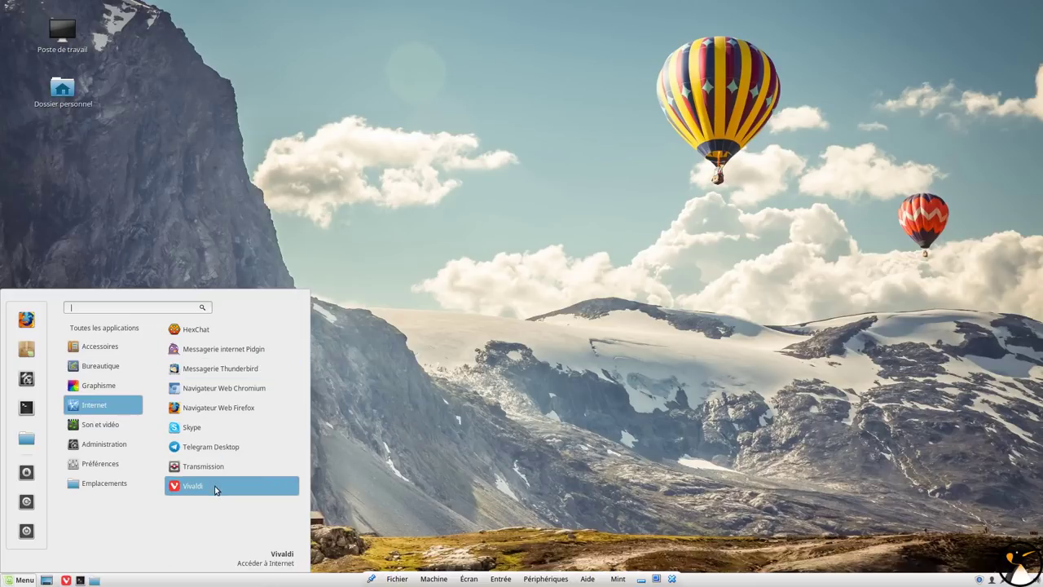
mouse_move(95, 430)
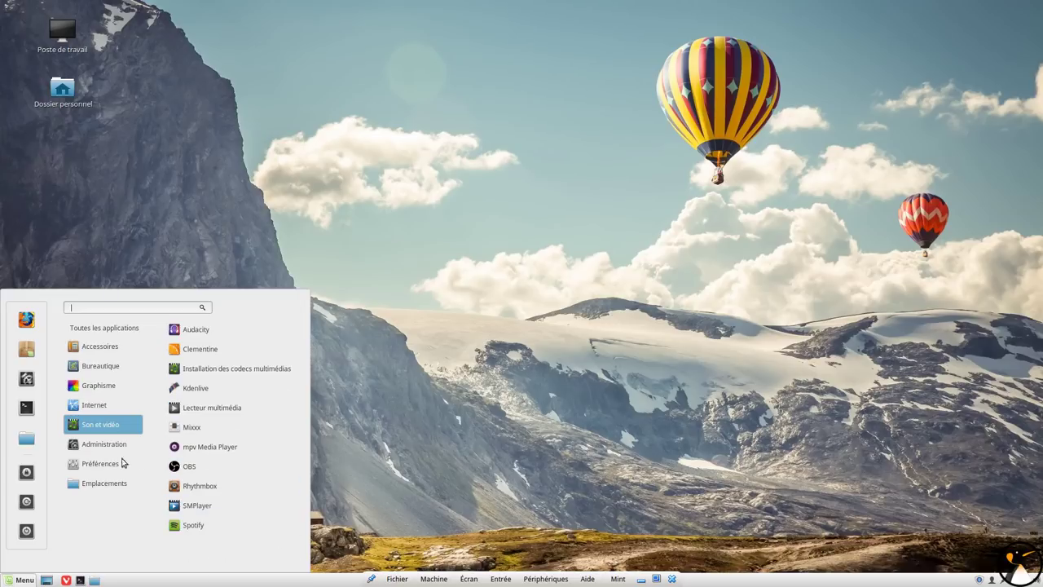
scroll(228, 424, down, 1)
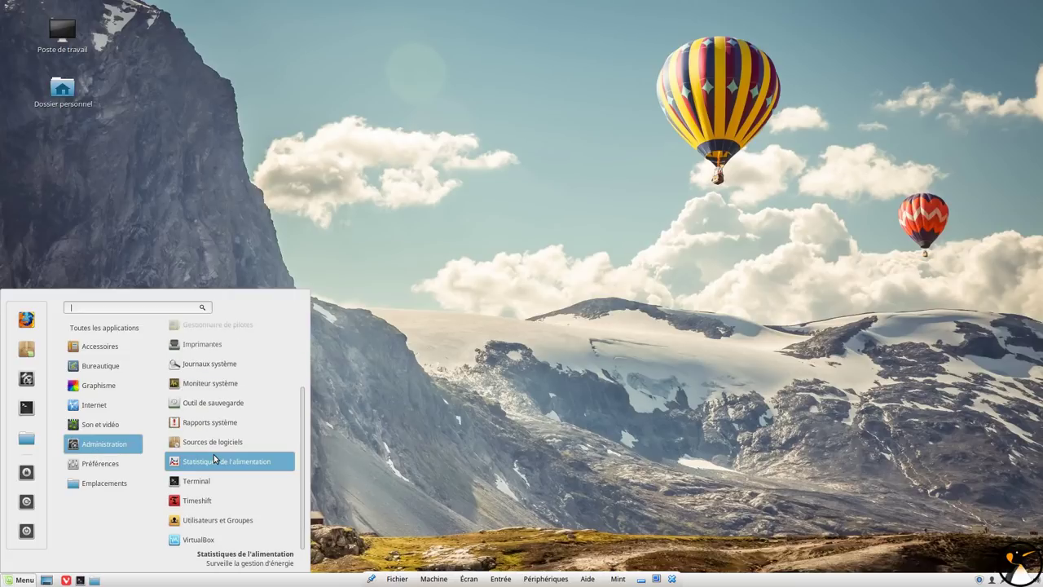
mouse_move(88, 488)
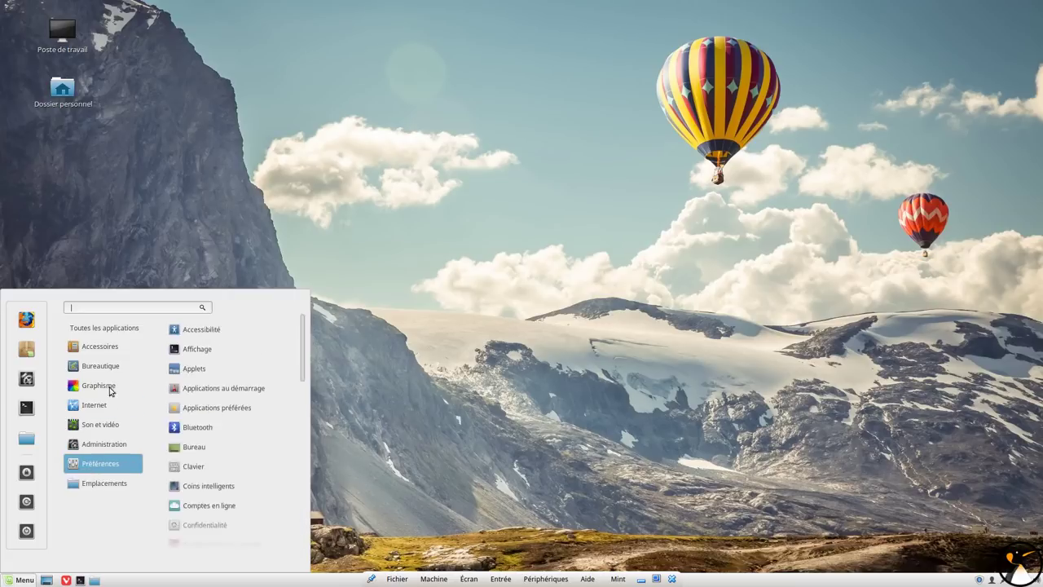
click(647, 369)
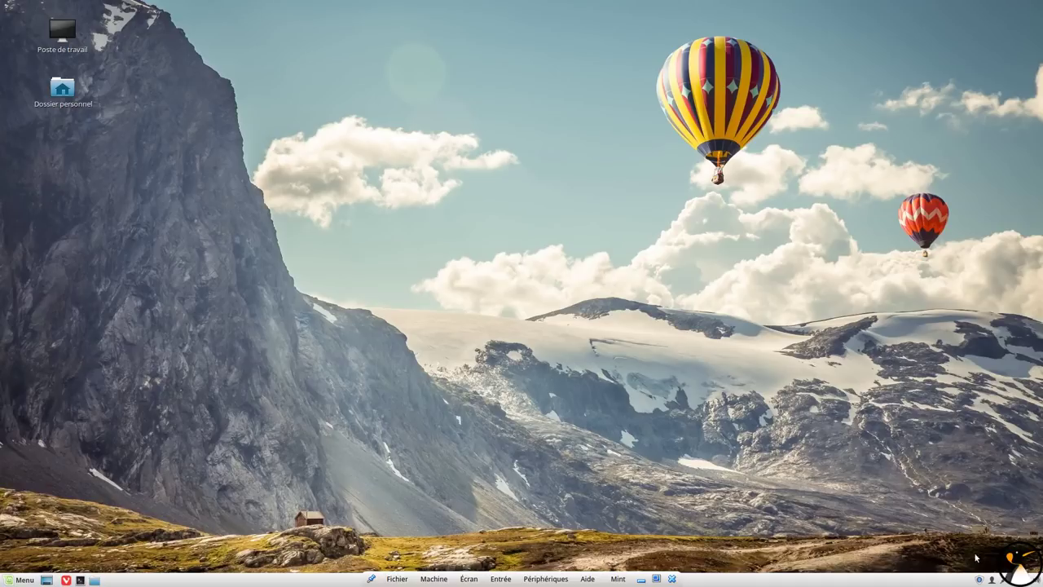
- Install all pending updates with the update manager, authenticating with the account password
click(979, 579)
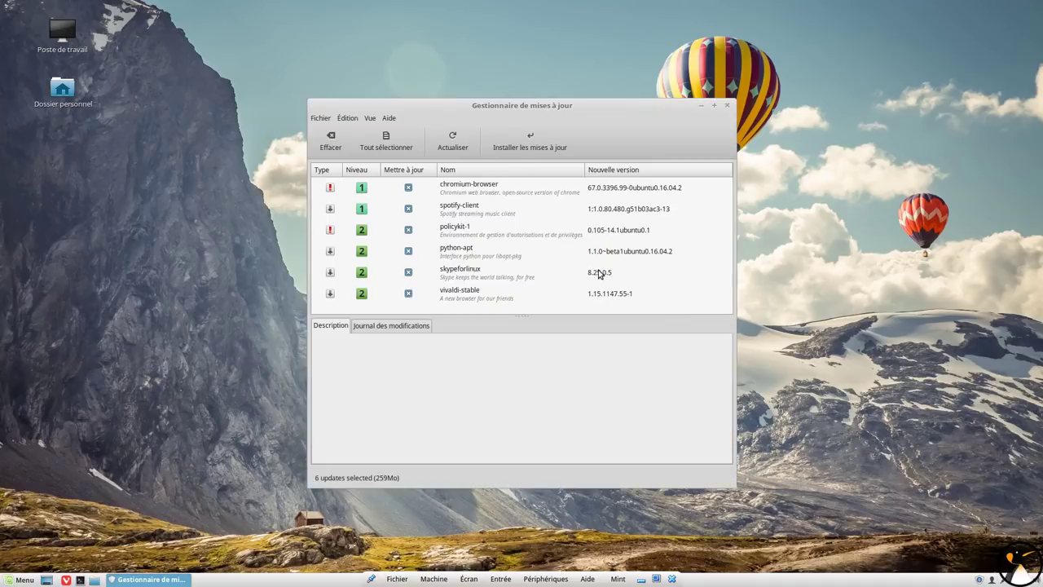
click(510, 149)
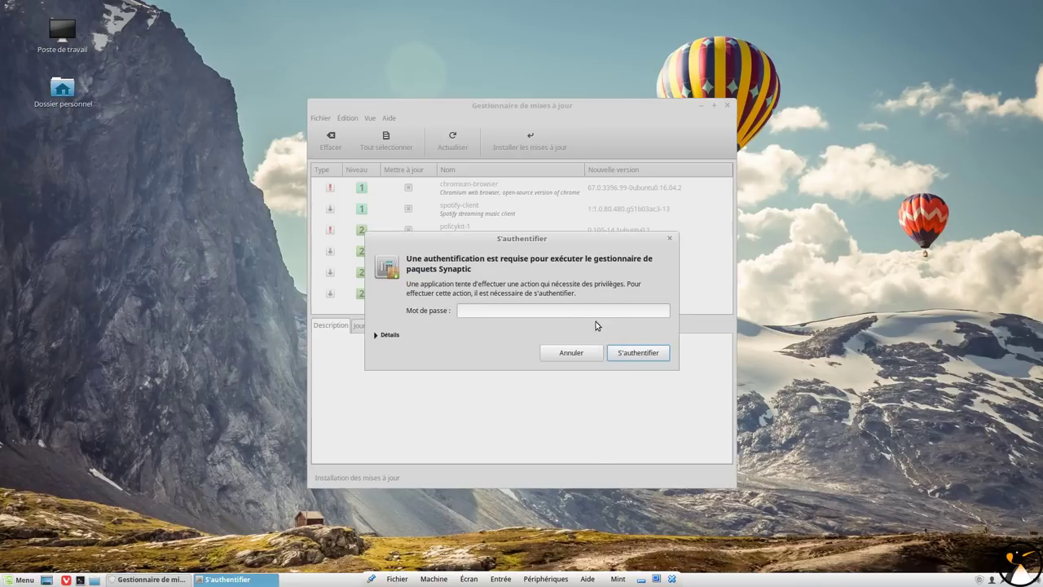
text(************)
key(Return)
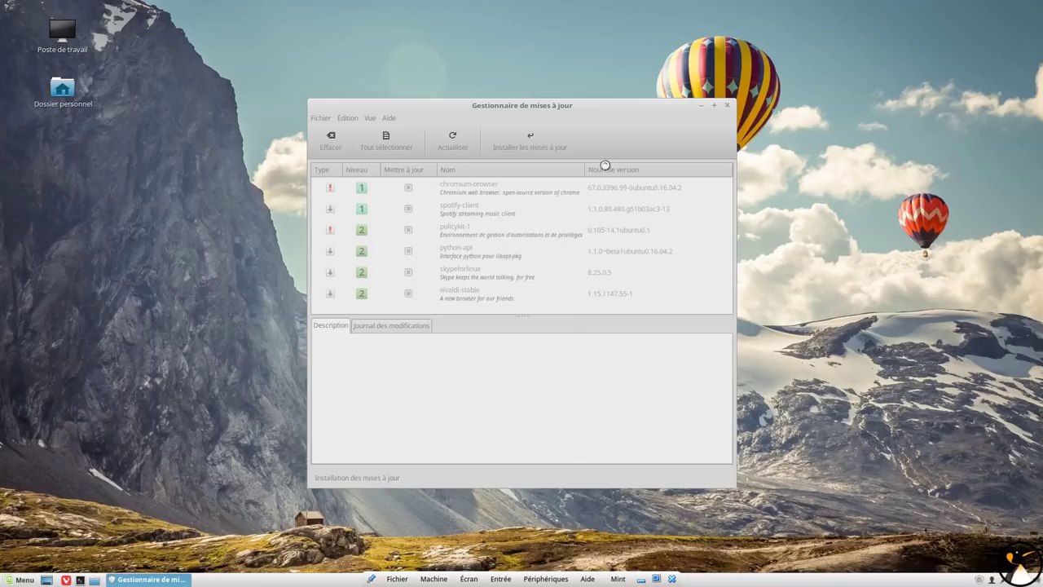
drag(608, 107, 749, 71)
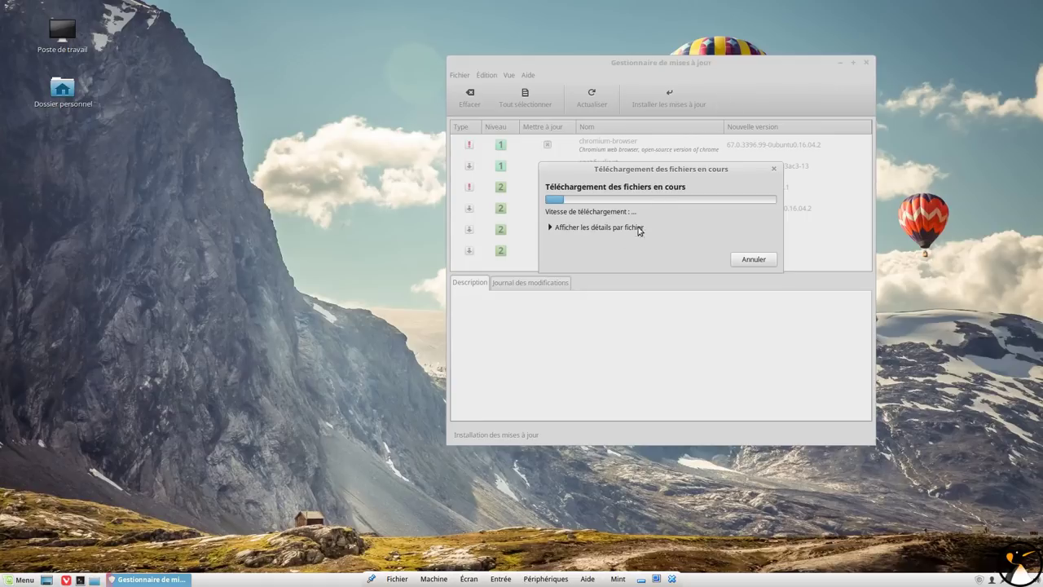
click(609, 230)
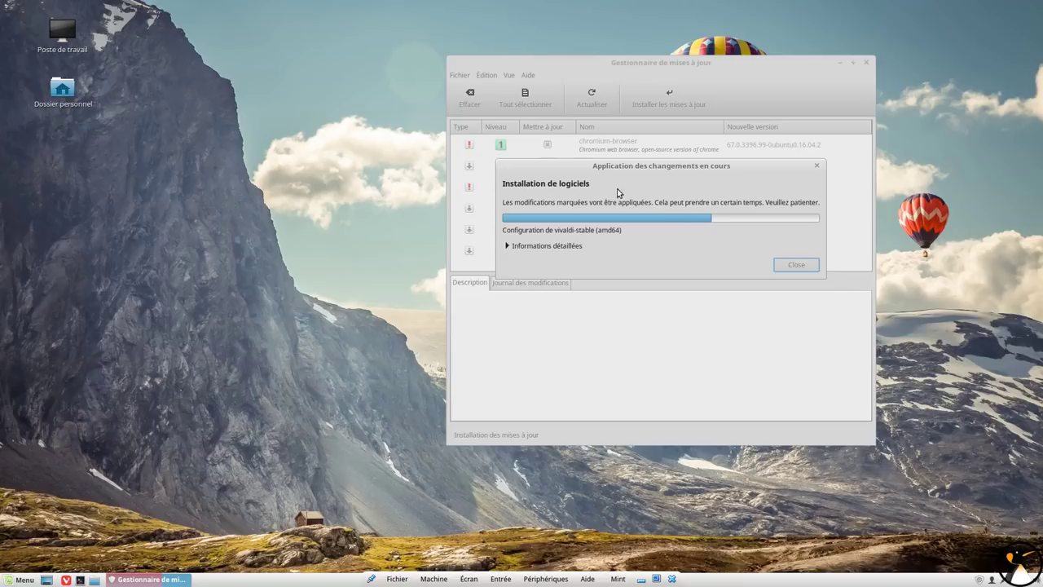
drag(614, 168, 616, 189)
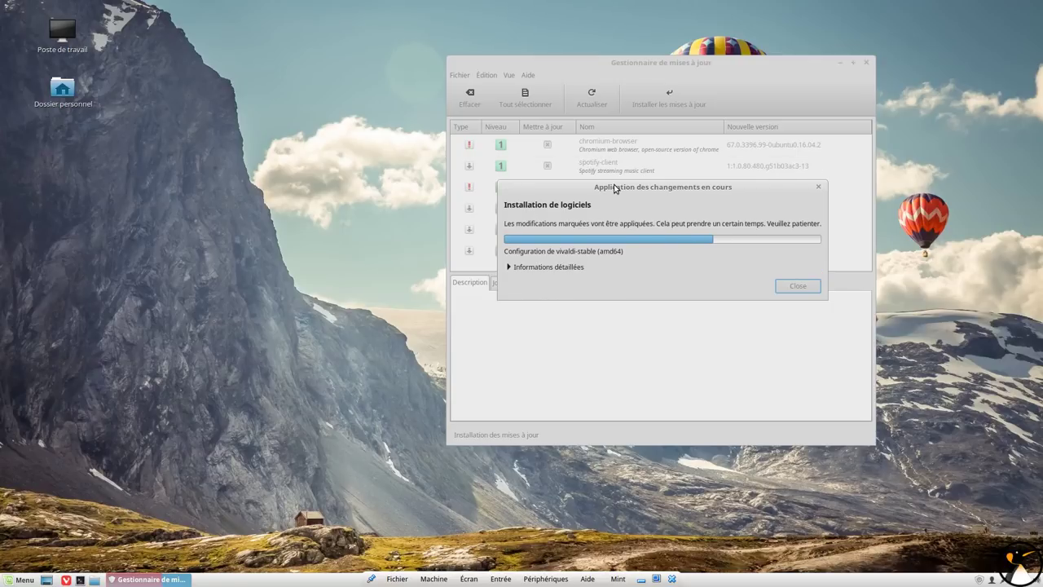
drag(583, 185, 589, 146)
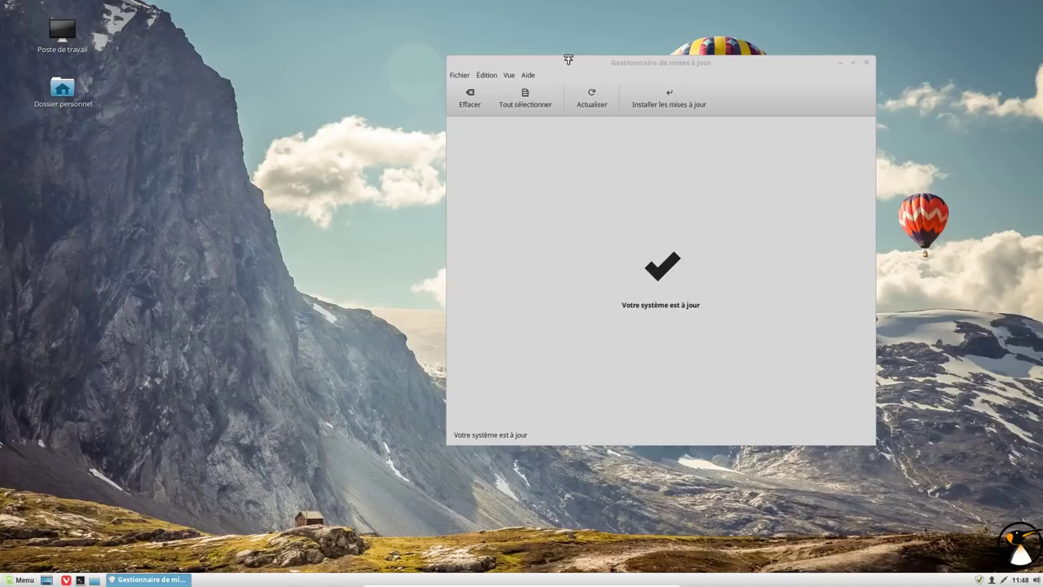
- Check the update manager's editing and view options, and close the update manager
click(482, 76)
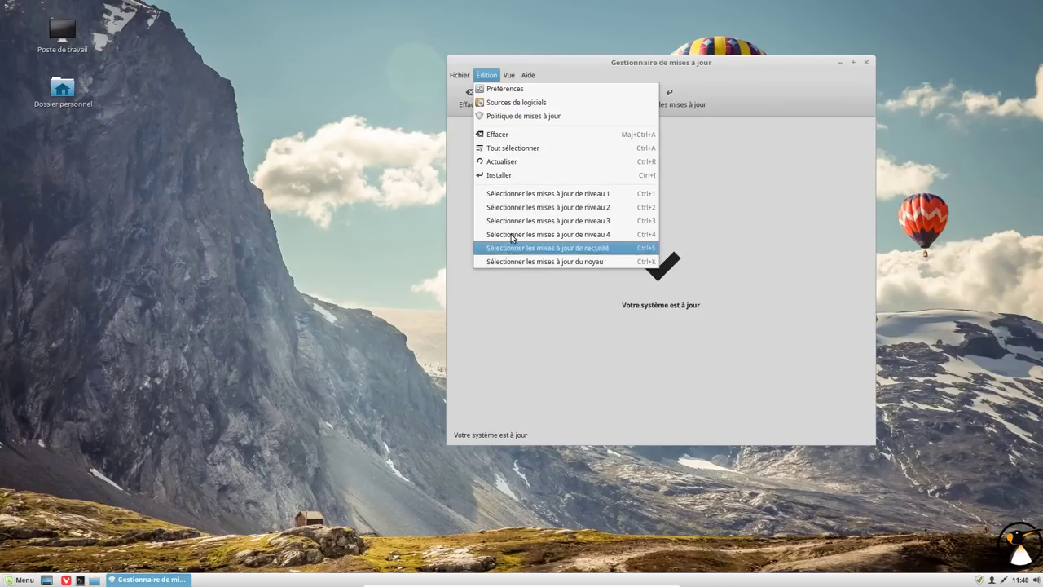
click(486, 75)
click(507, 75)
click(507, 75)
click(528, 75)
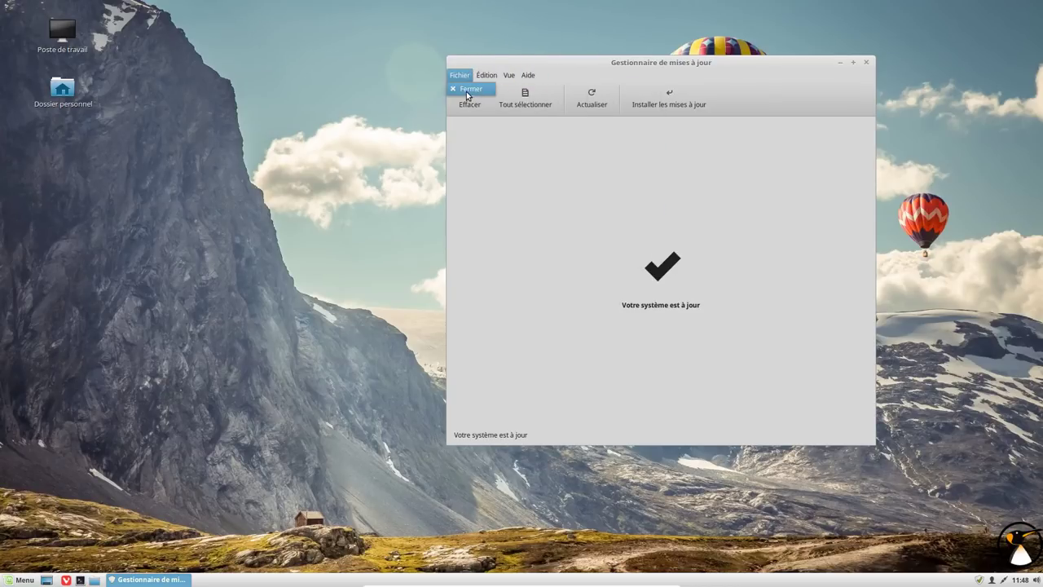
click(470, 88)
key(super)
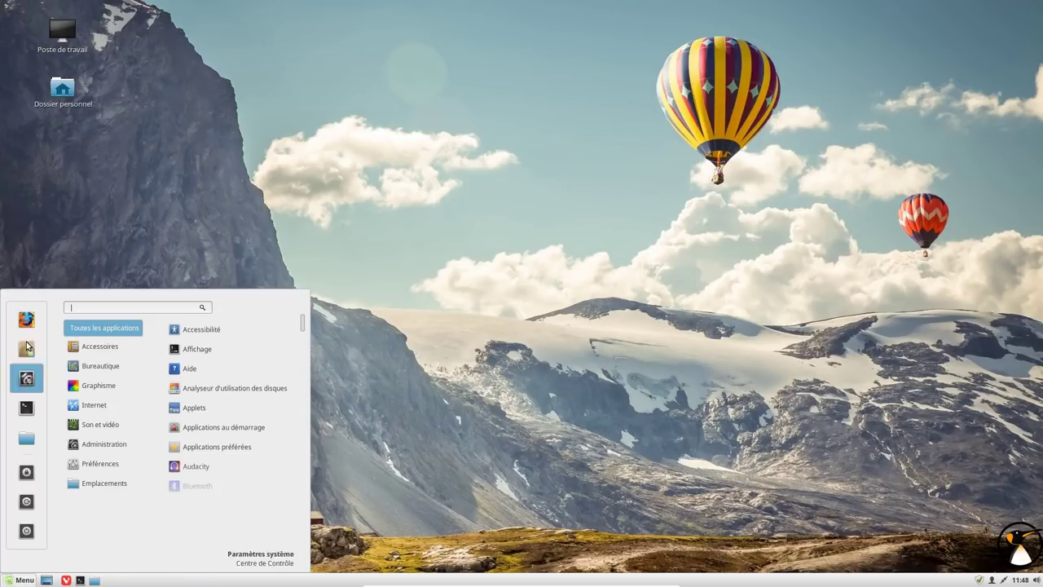
click(30, 379)
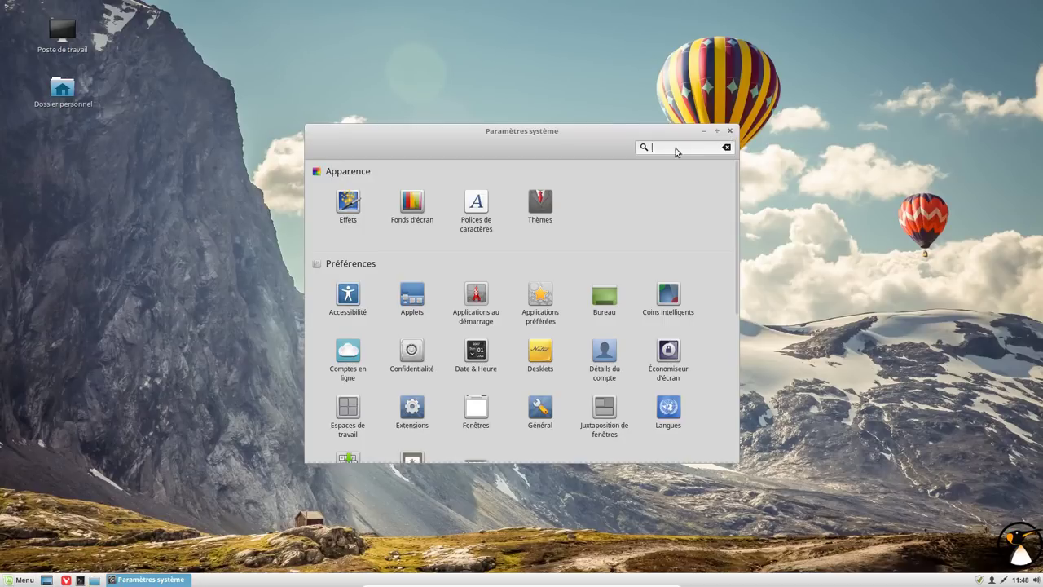
click(730, 132)
- Find Mintupgrade in the software manager by searching for "mintup" and install it, authenticating with the account password
click(23, 579)
click(25, 357)
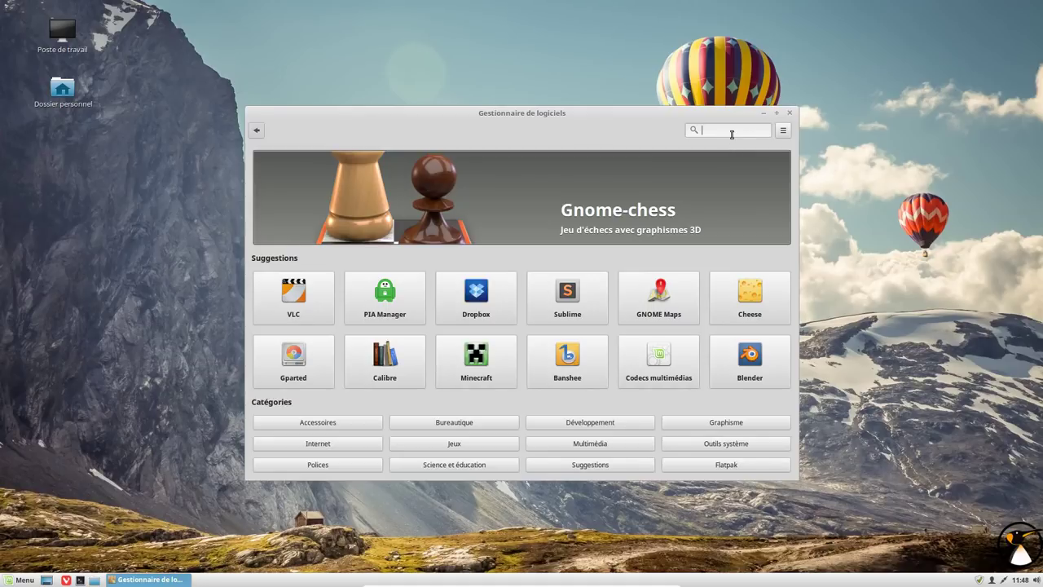
text(mintup)
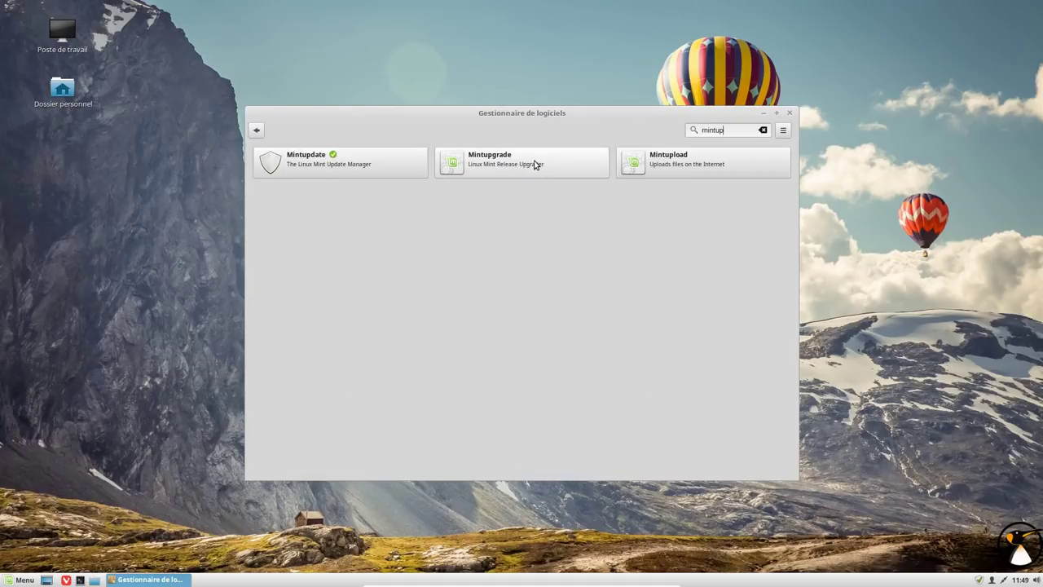
click(542, 174)
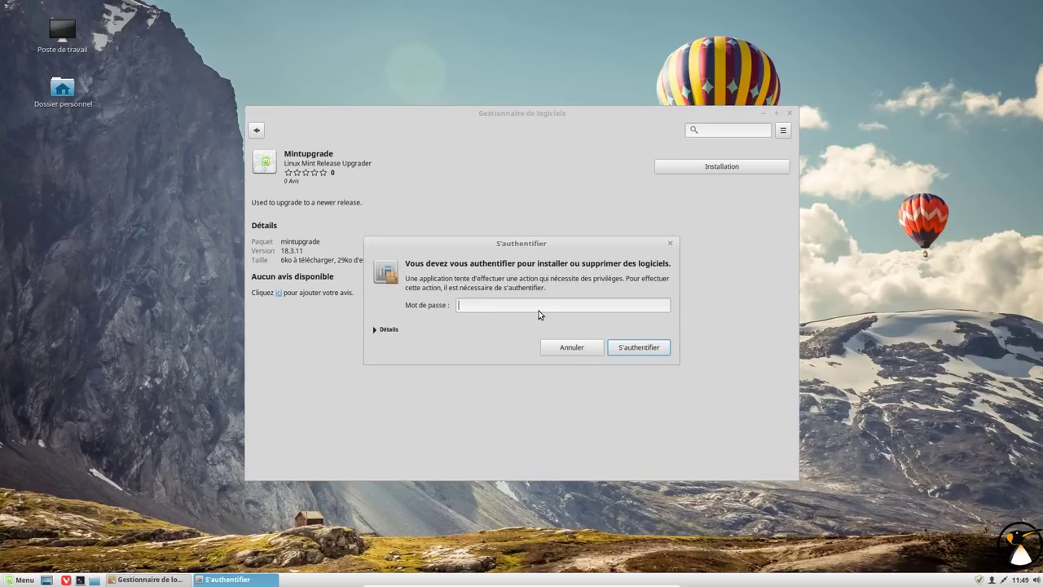
text(••••••••••)
key(Return)
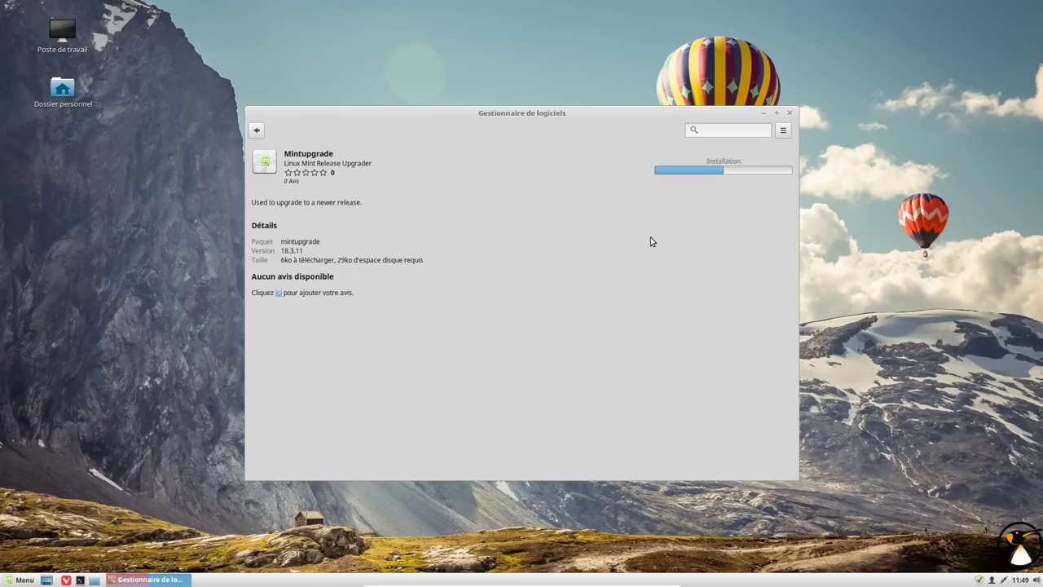
- Open a terminal, enlarge its text by three zoom levels and reposition its window near the desktop's upper-left area
click(80, 580)
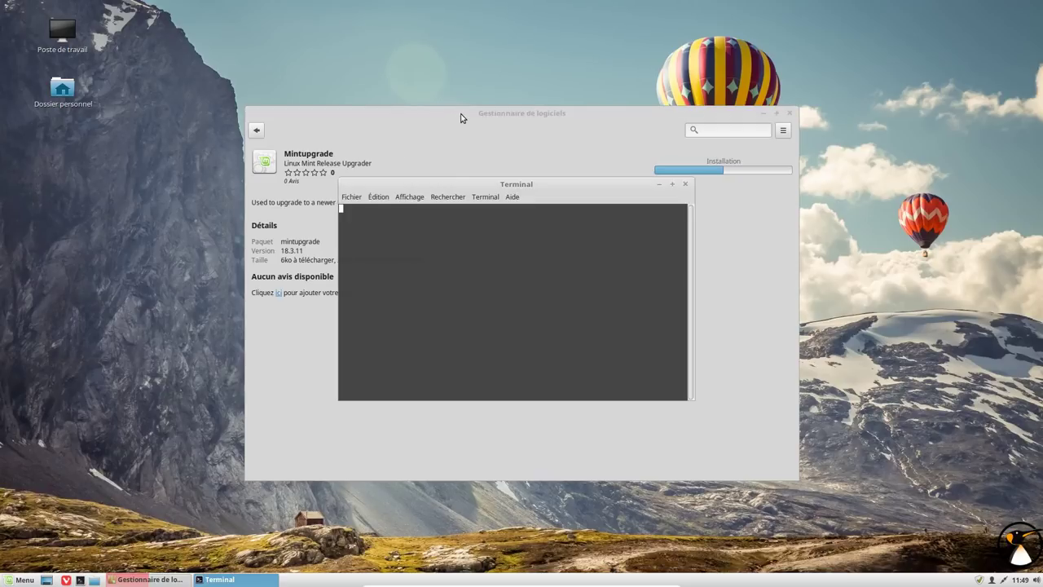
drag(444, 185, 234, 127)
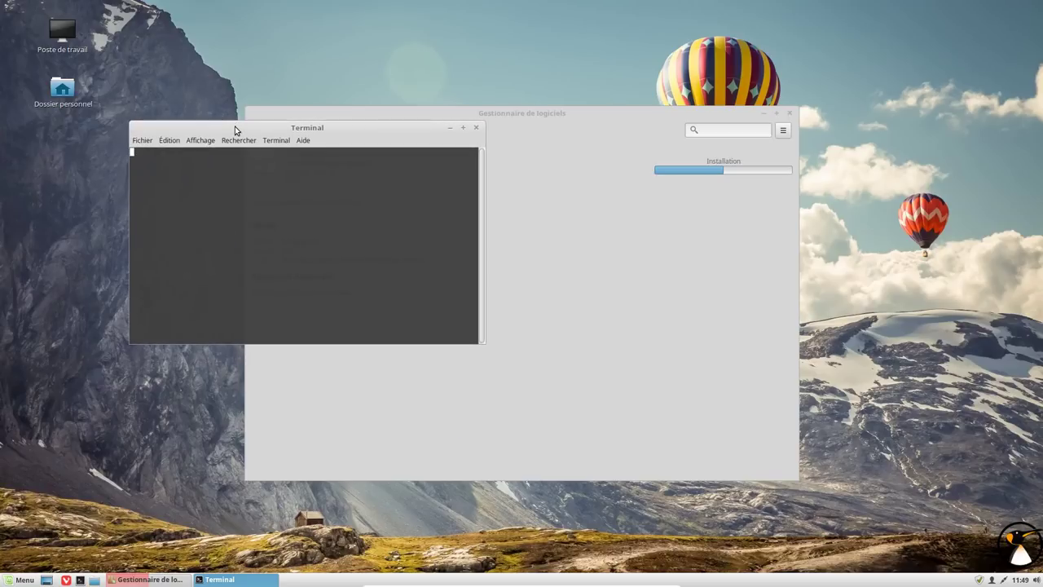
key(ctrl+plus)
key(ctrl+plus)
key(ctrl+plus)
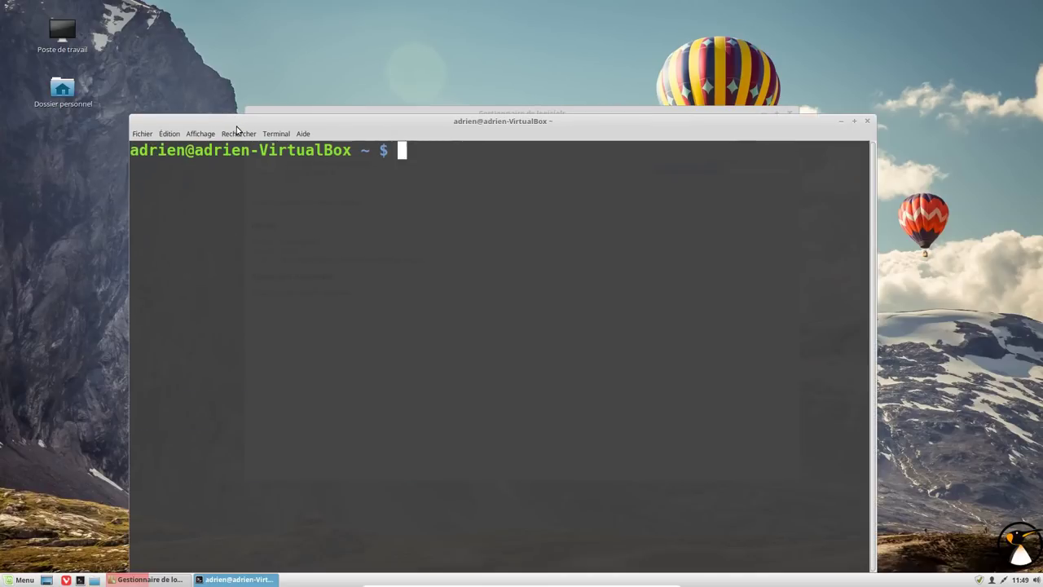
drag(248, 120, 183, 63)
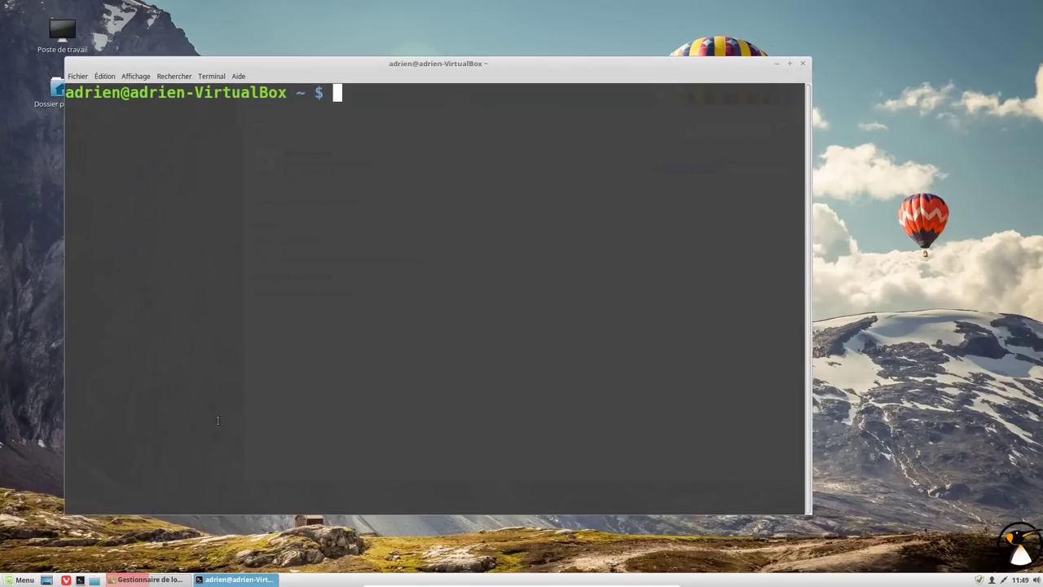
- Return to the software manager, move it aside to follow the Mintupgrade installation, and close it once installation finishes
click(176, 578)
drag(328, 114, 491, 115)
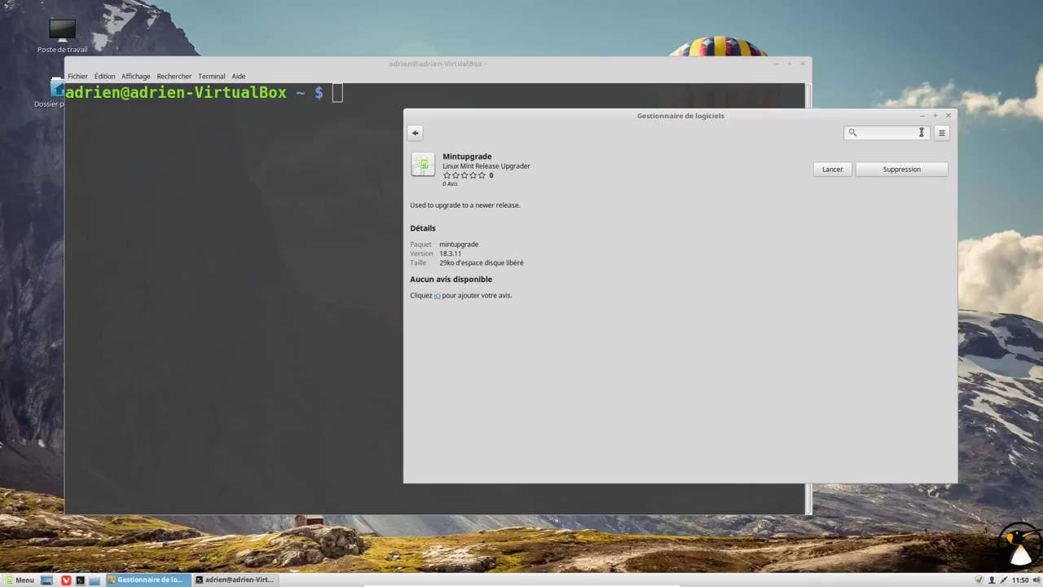
click(948, 115)
- Run "mintupgrade check" in the terminal and review its full output
text(mintup)
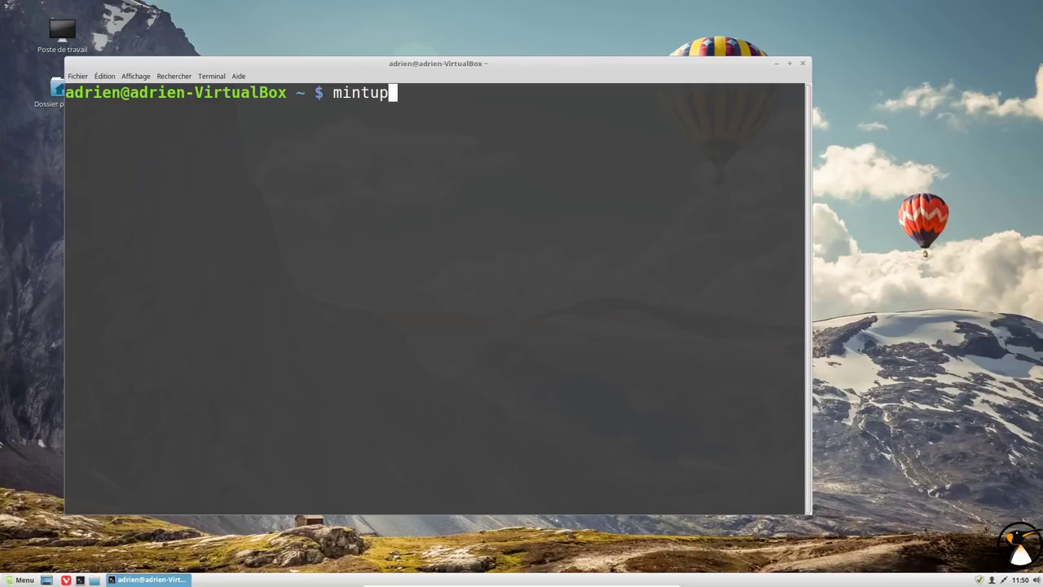
text(grade check)
key(Return)
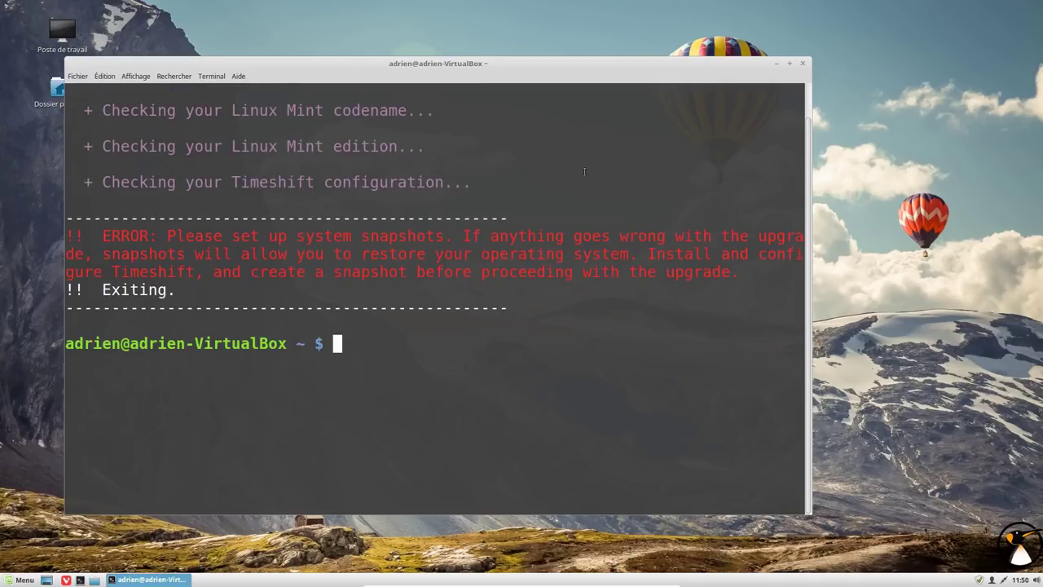
scroll(200, 166, up, 1)
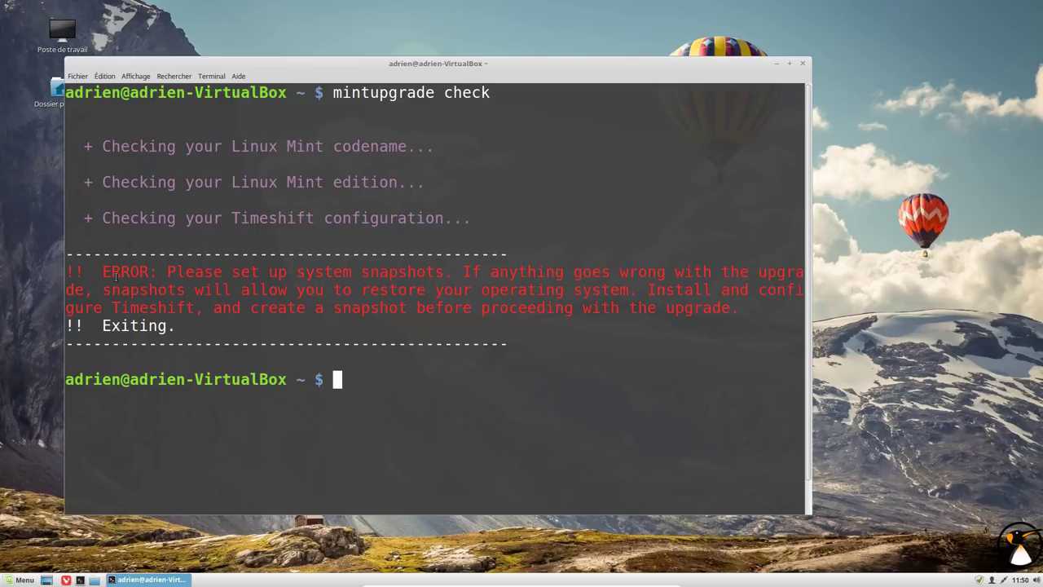
drag(680, 80, 739, 64)
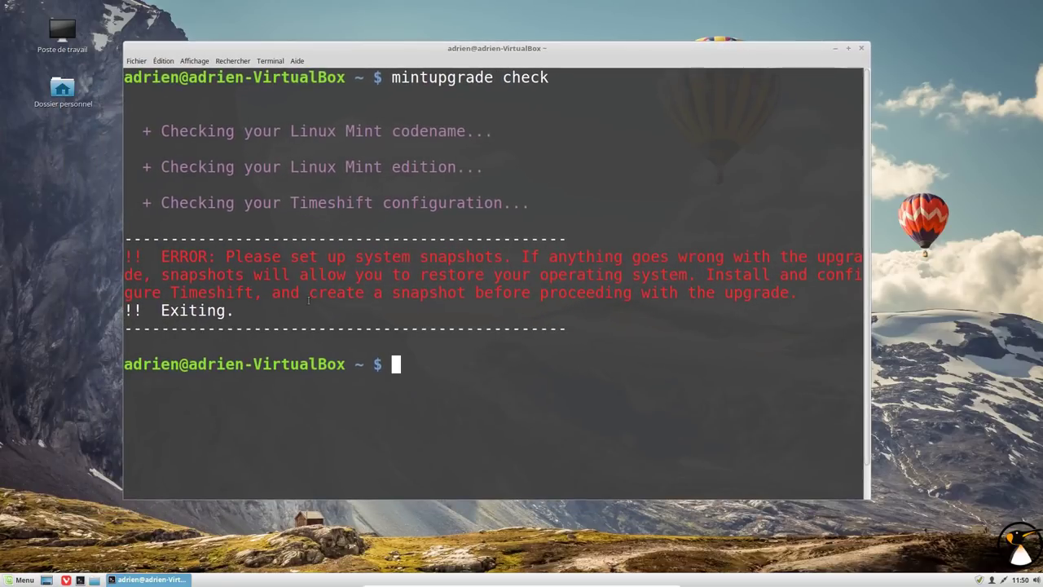
- Highlight the request to set up system snapshots, find Timeshift by searching for "time", and launch it with the account password
drag(227, 257, 503, 262)
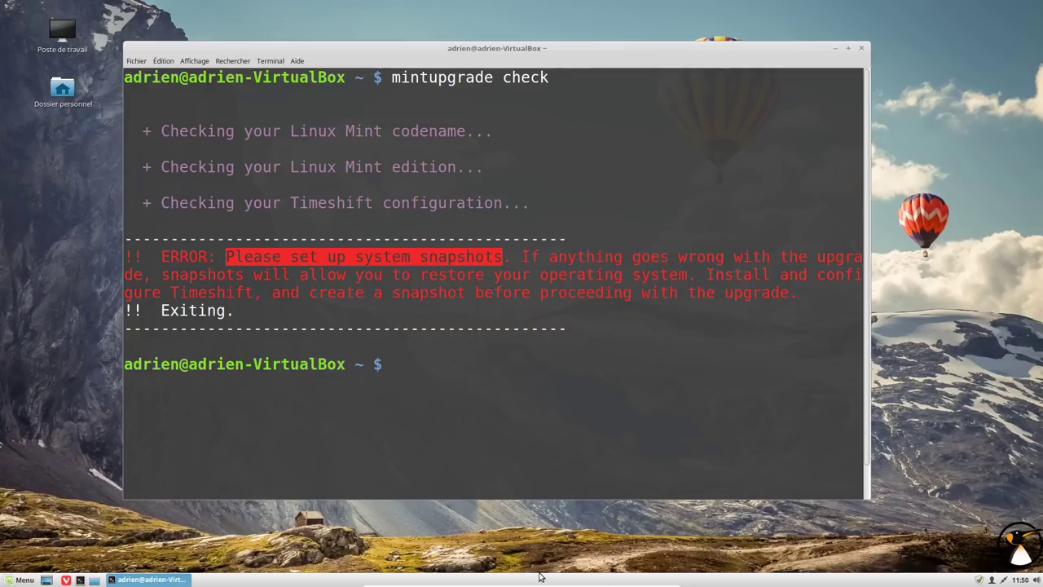
click(14, 579)
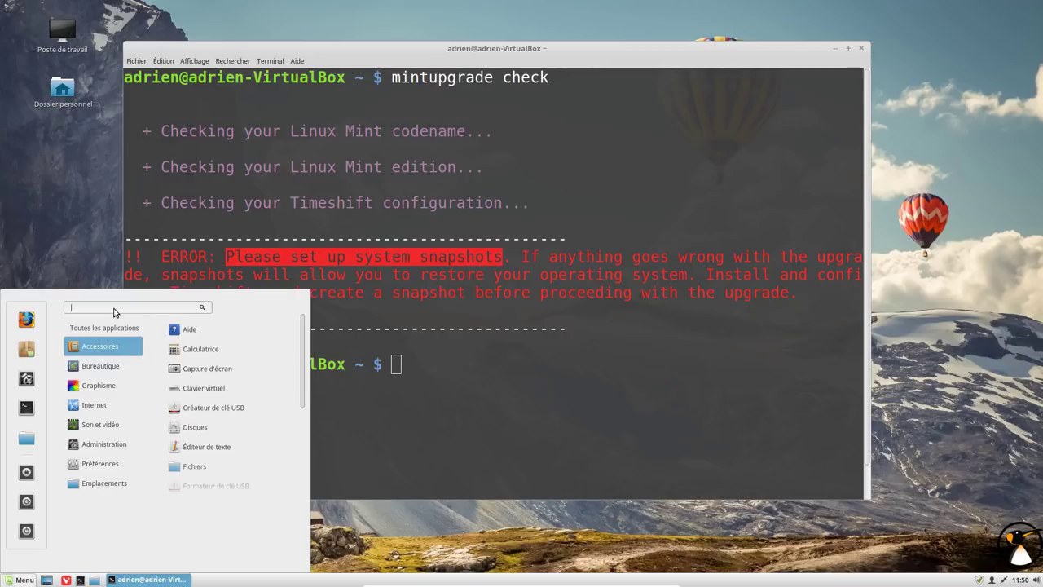
text(time)
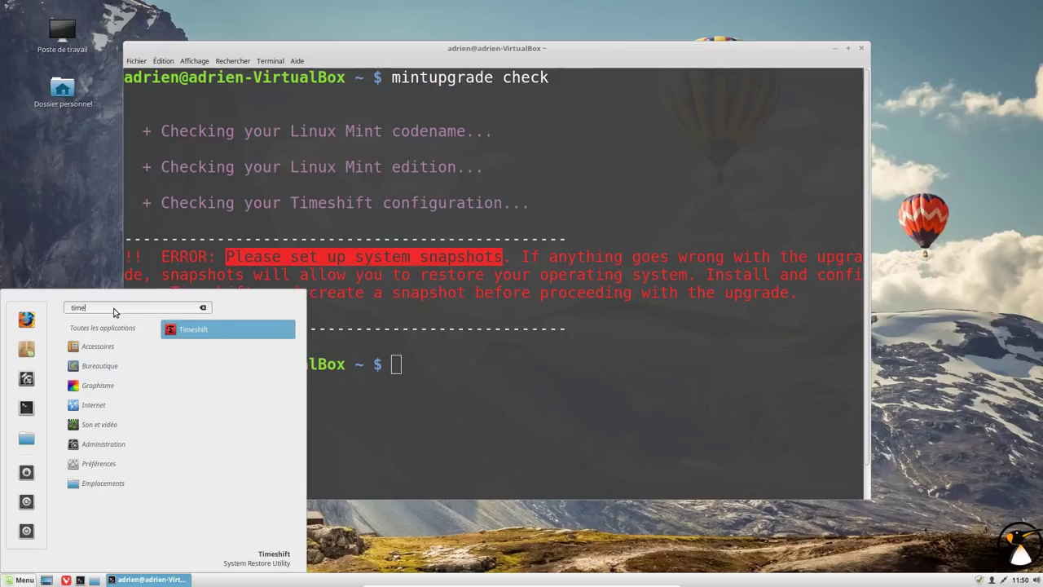
click(195, 329)
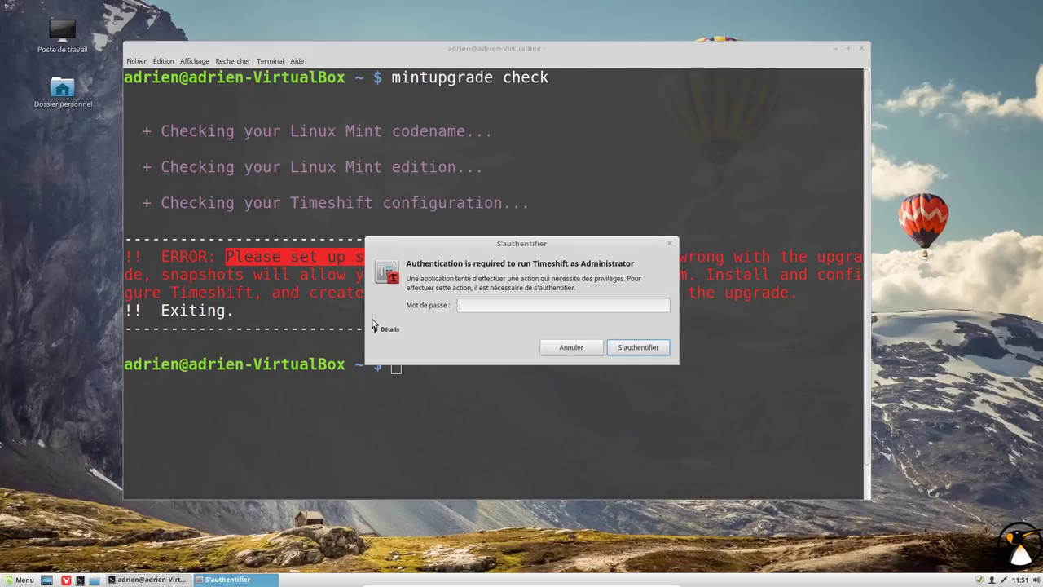
text(••••••••••••)
key(Return)
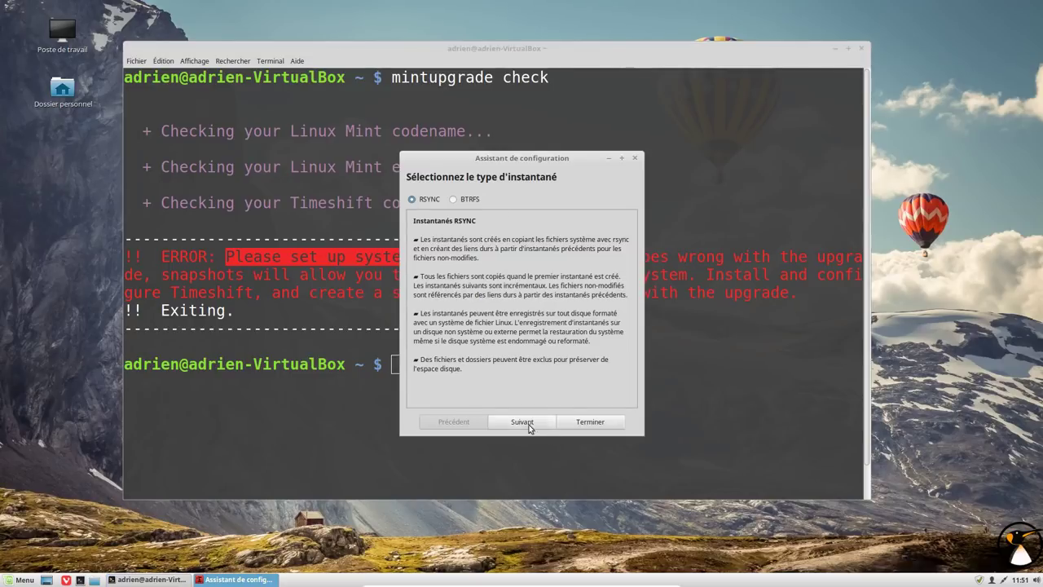
- Go through the Timeshift setup assistant with RSYNC snapshots, let it estimate the system size, and finish at the snapshot location page
click(523, 421)
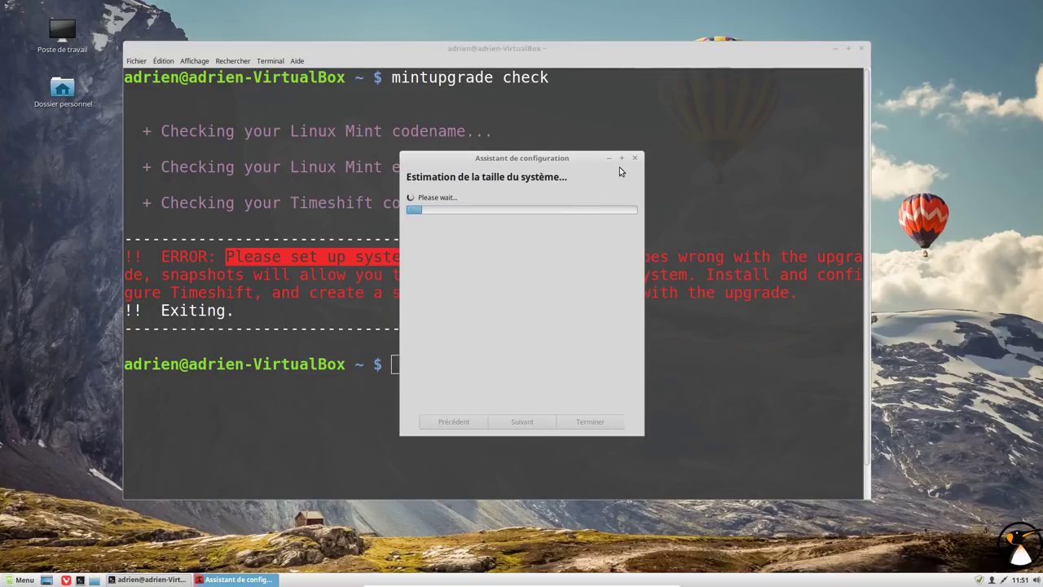
drag(514, 159, 486, 126)
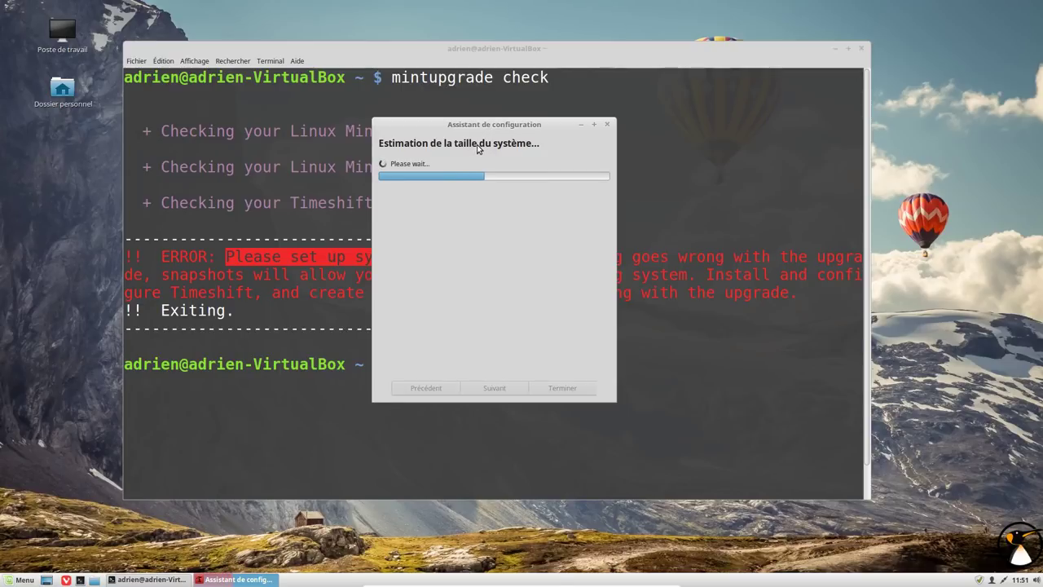
mouse_move(568, 585)
click(641, 577)
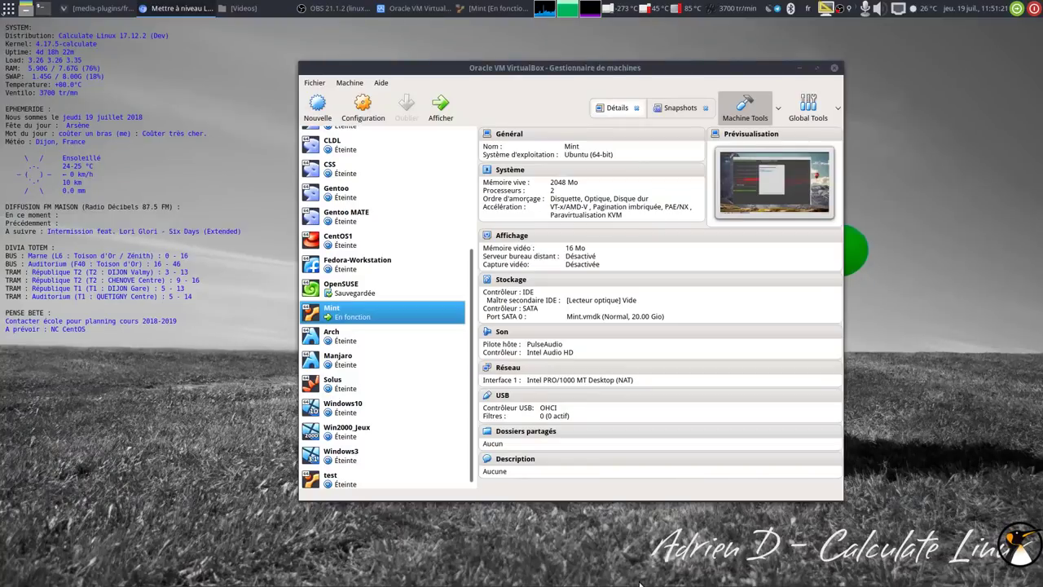
click(493, 8)
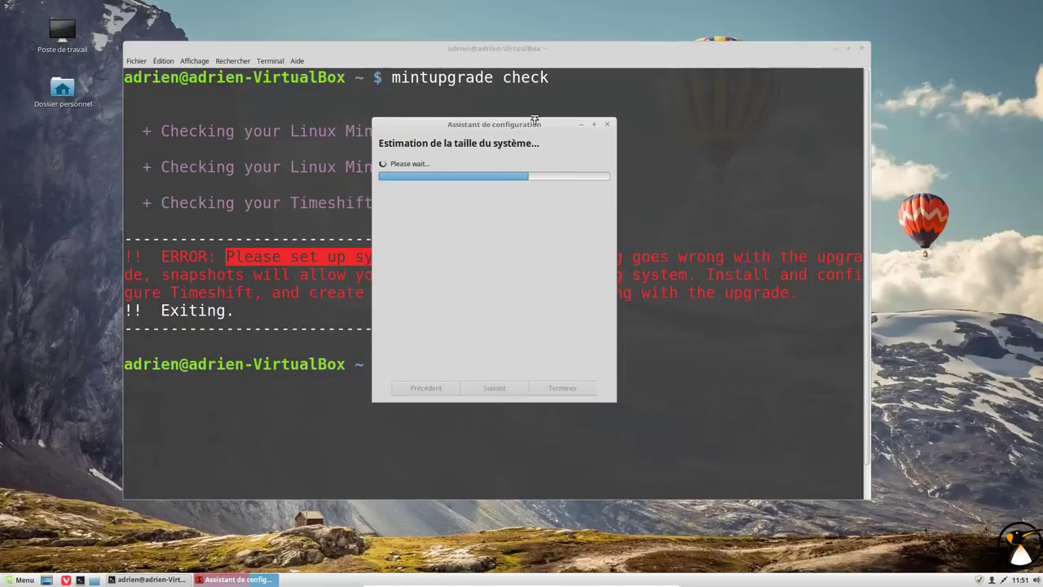
drag(487, 124, 522, 129)
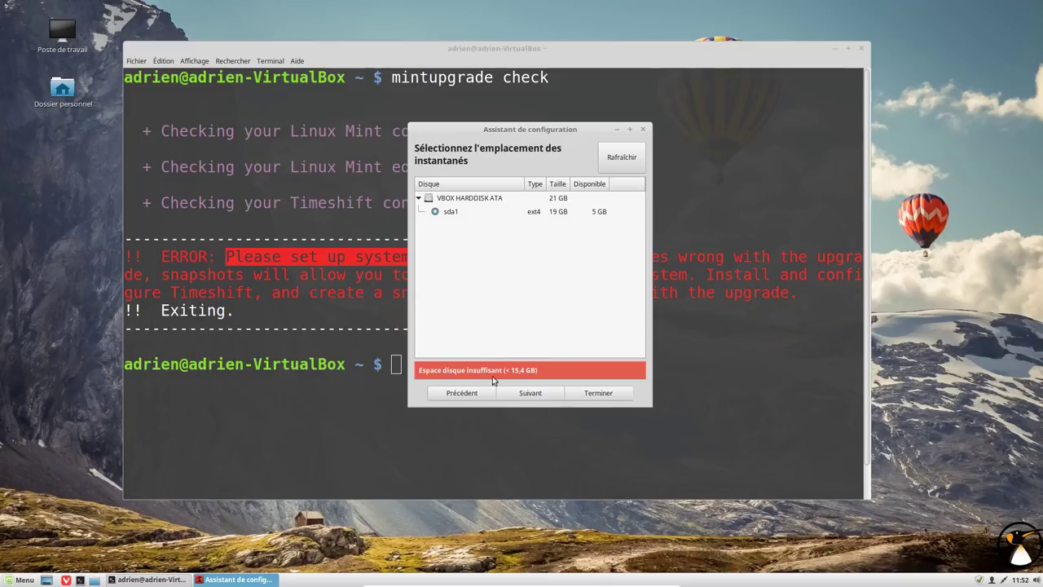
click(596, 397)
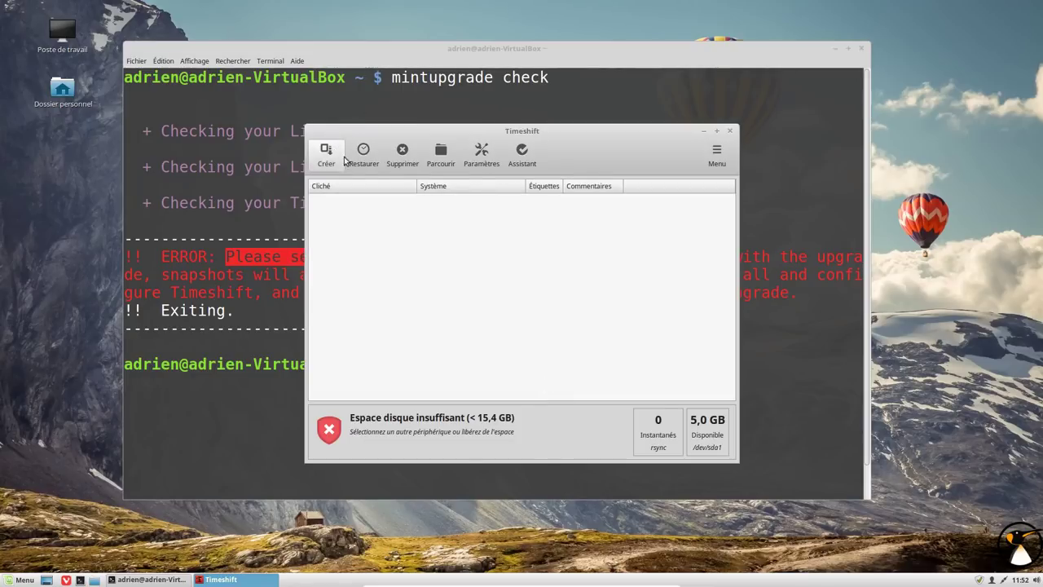
- Review Timeshift's location, schedule and user home folder settings, and quit Timeshift, declining to select another device
click(479, 161)
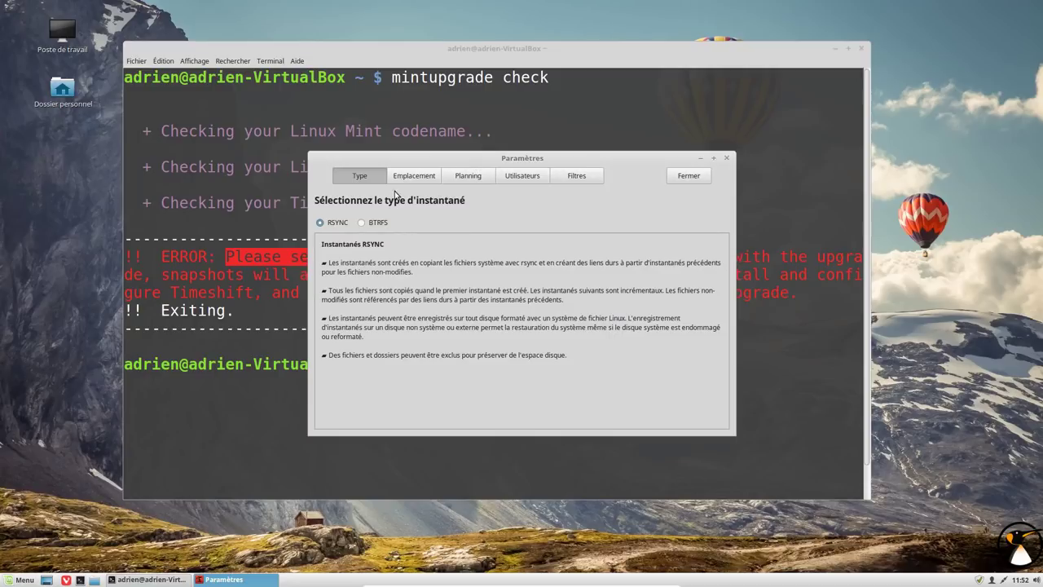
click(422, 178)
click(462, 179)
click(323, 261)
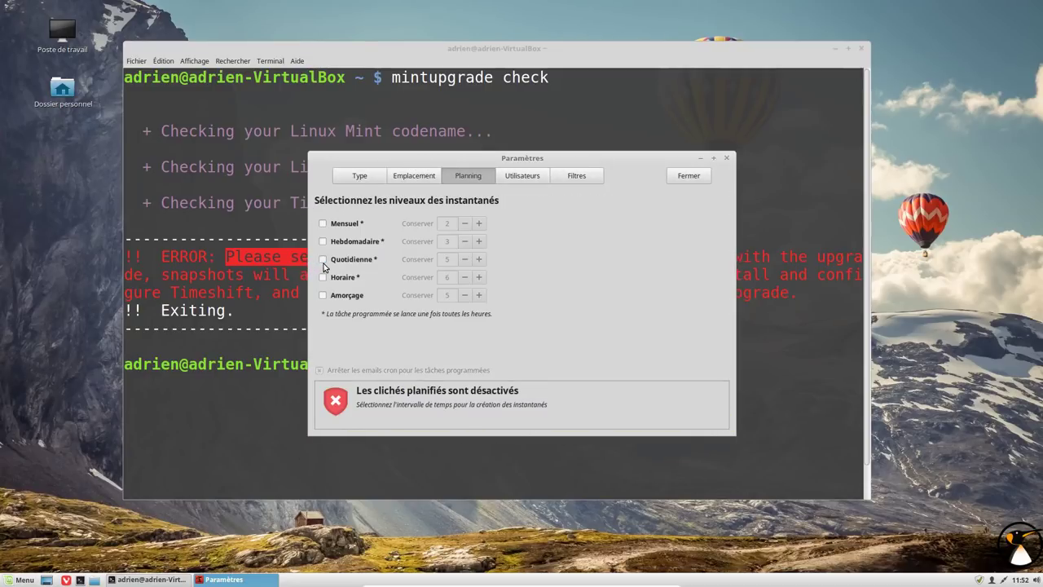
click(538, 181)
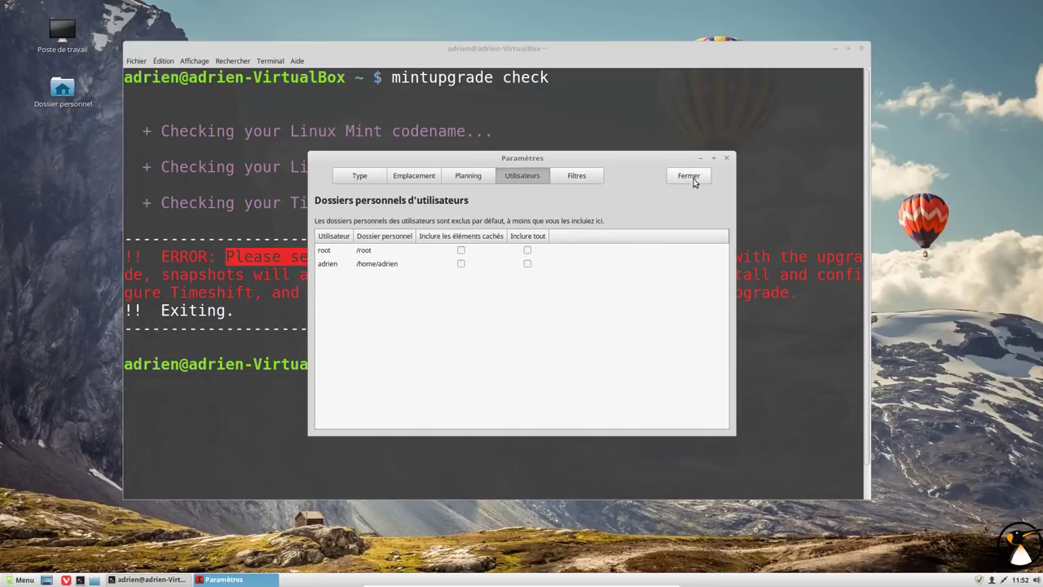
click(689, 176)
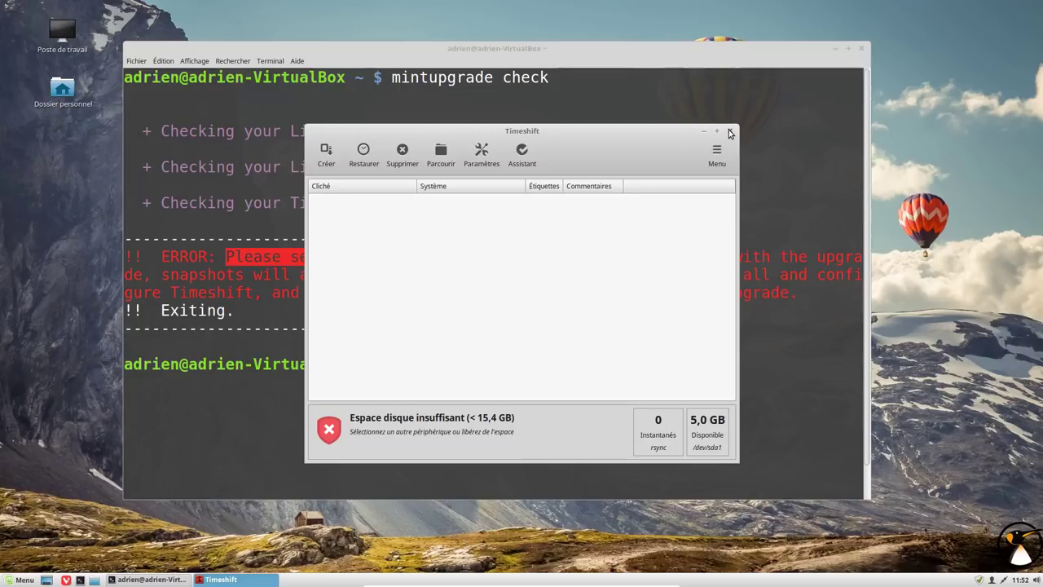
click(730, 131)
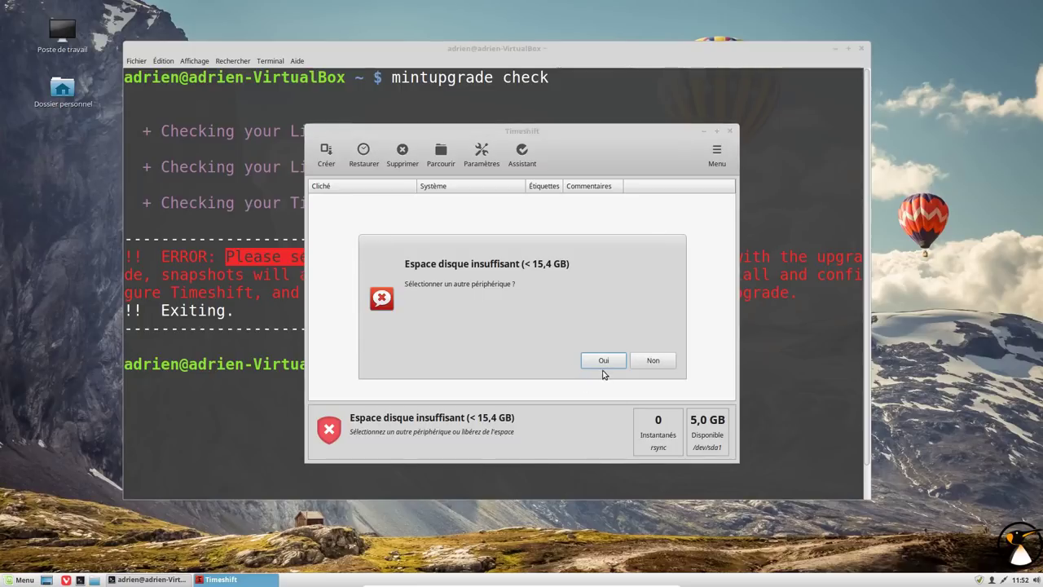
click(652, 361)
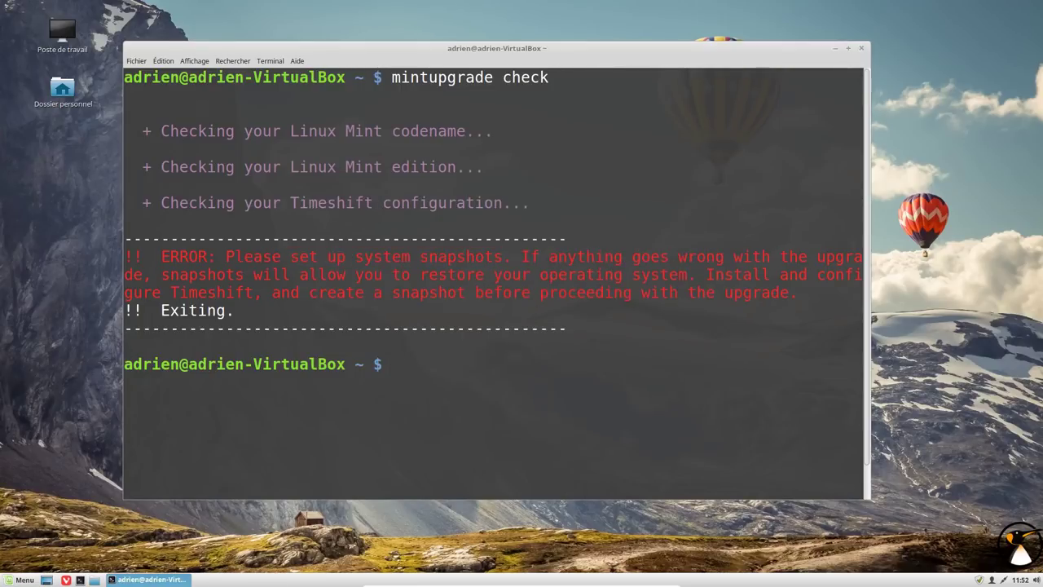
- Run "mintupgrade check" again, authenticate with the sudo password, and agree to switch the repositories to Linux Mint 19 'Tara'
key(Up)
key(Return)
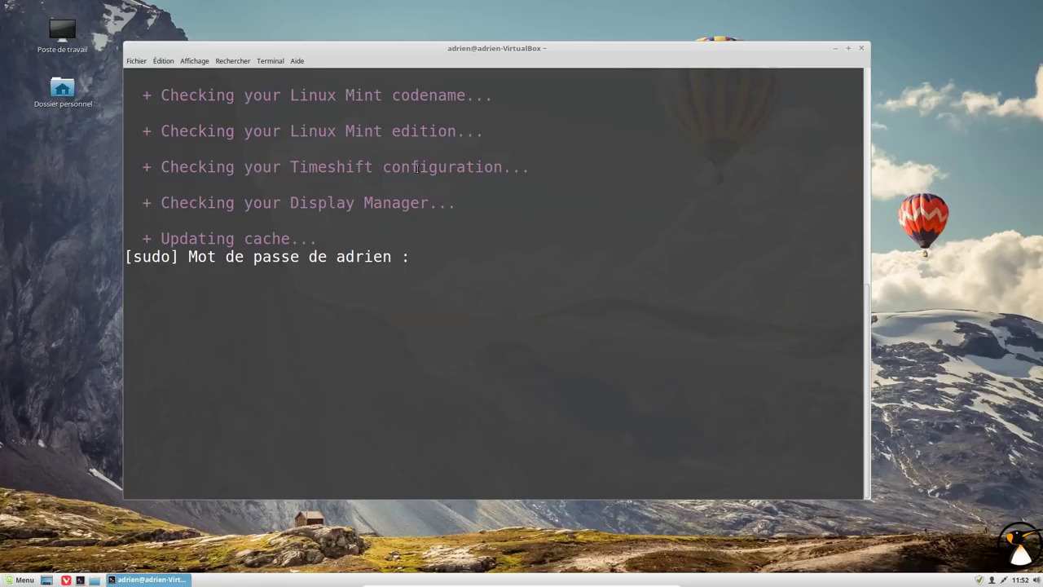
drag(272, 202, 431, 202)
key(Return)
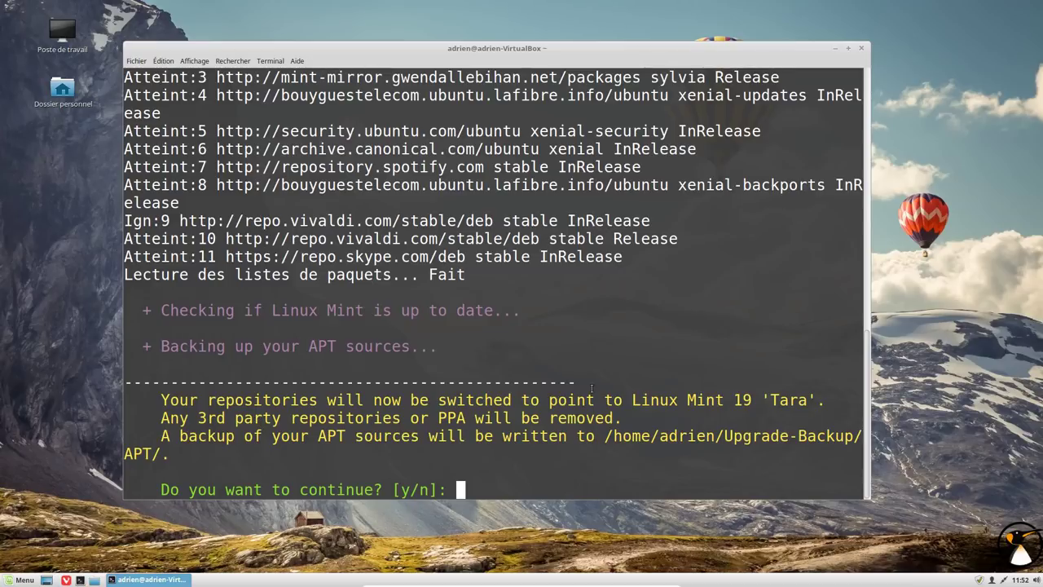
text(y)
key(Return)
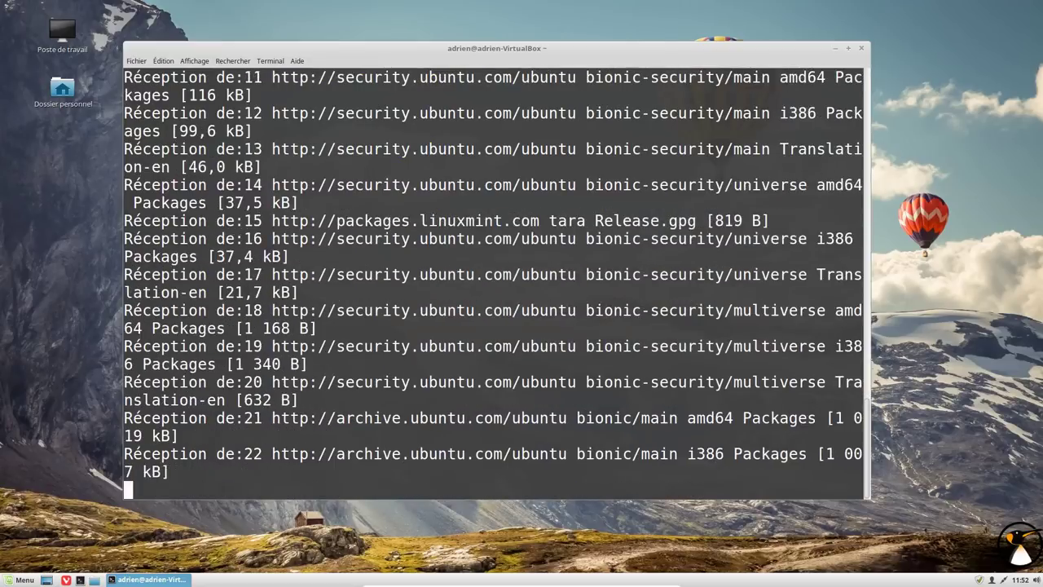
- Agree to the simulated upgrade in a maximized terminal and review the summary of updated and newly installed packages
click(848, 49)
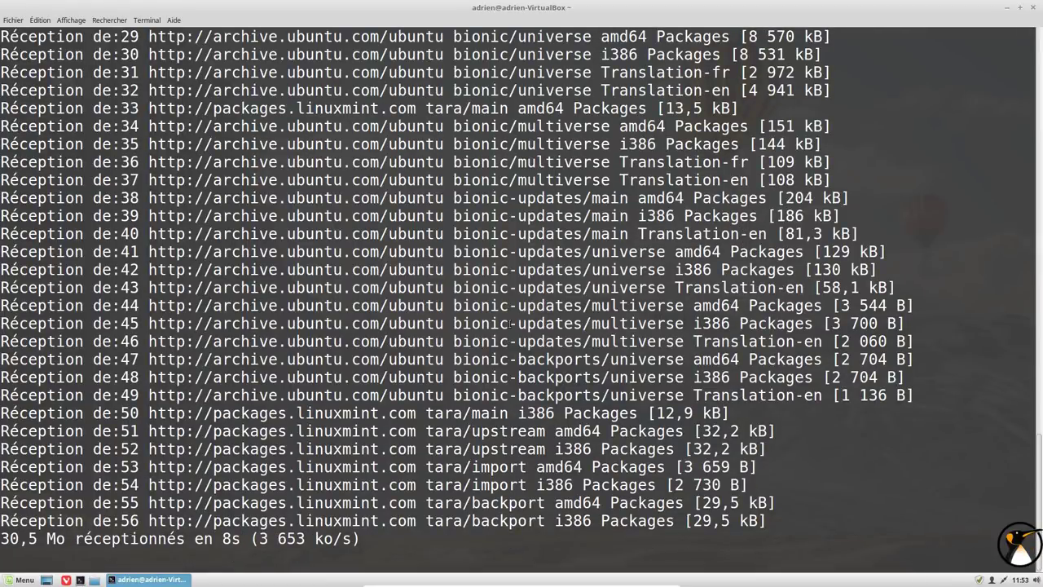
double_click(432, 414)
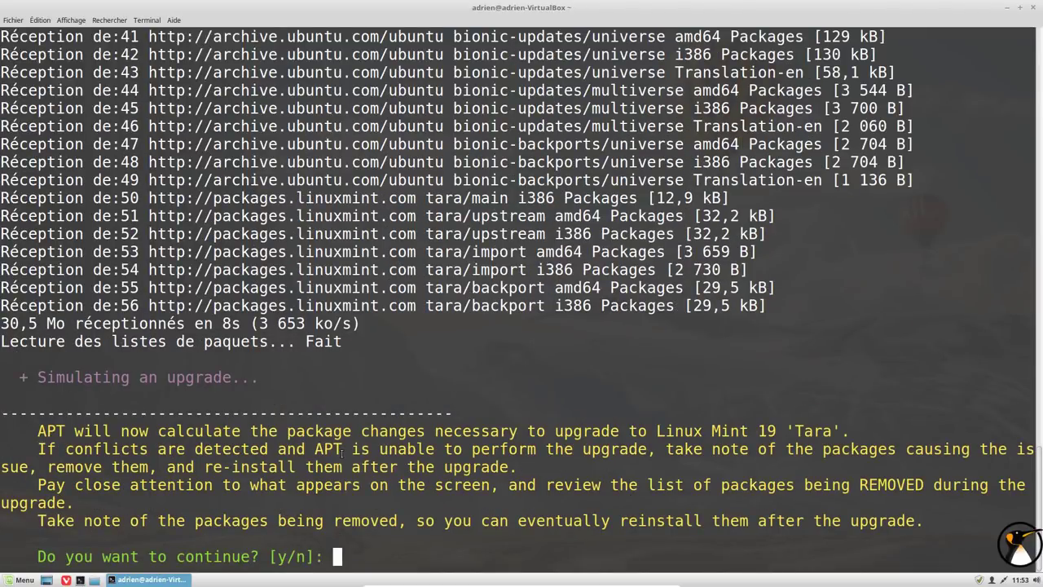
text(y)
key(Return)
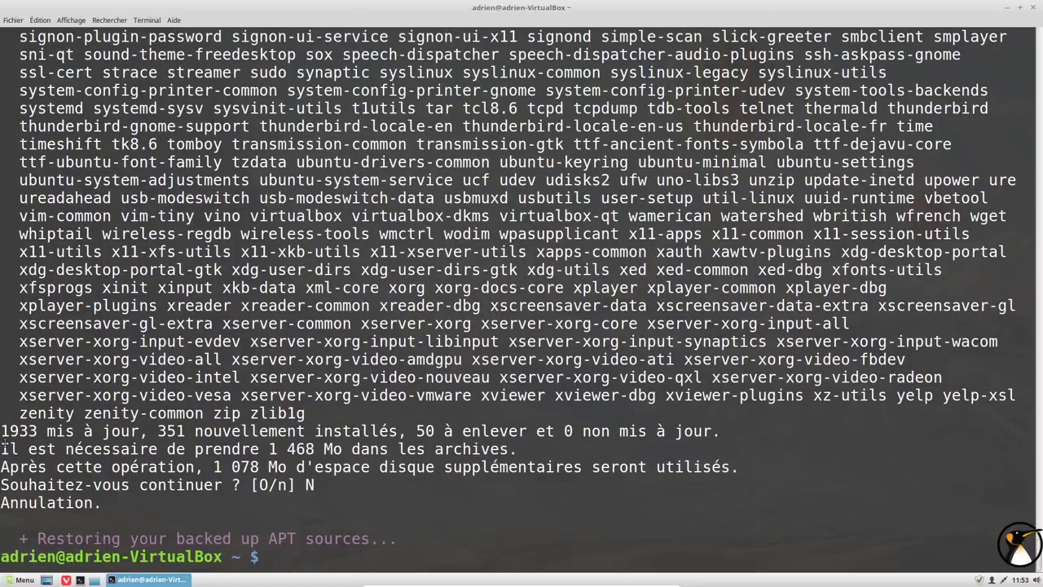
drag(2, 432, 37, 431)
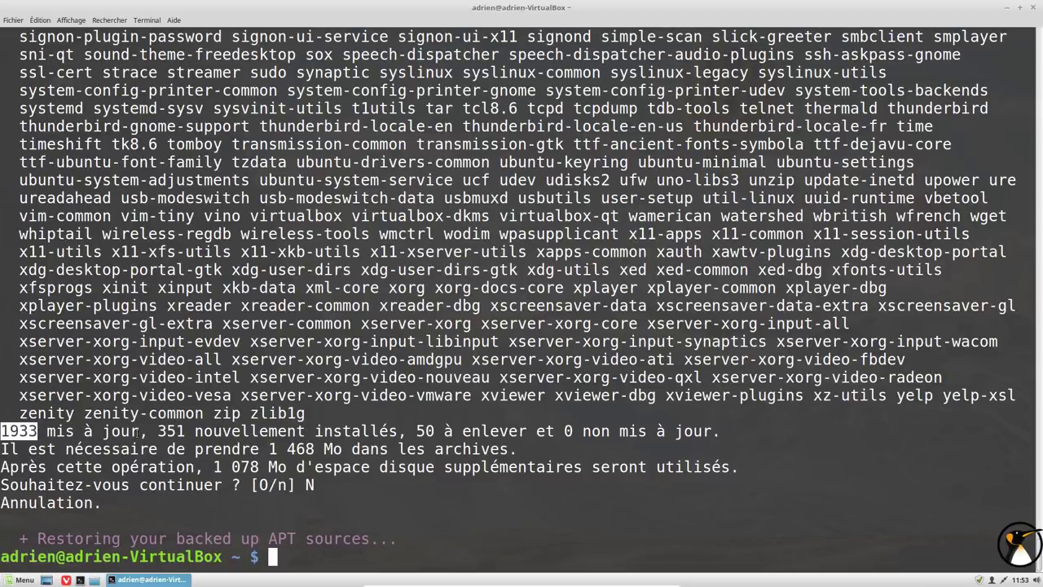
double_click(171, 431)
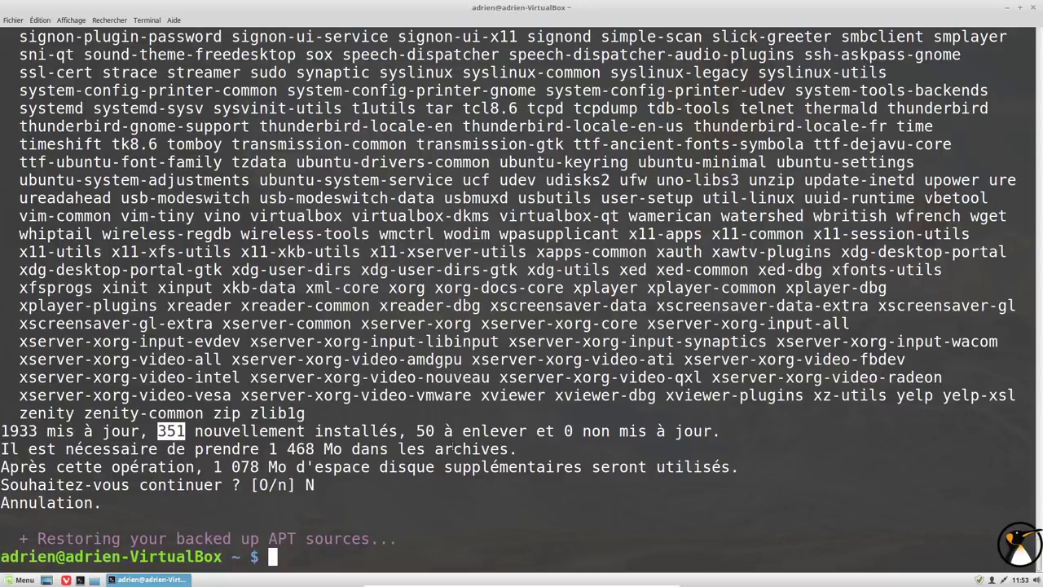
click(566, 453)
- Recall the previous check command, replace its argument, and run "mintupgrade download"
key(Up)
key(BackSpace)
key(BackSpace)
key(BackSpace)
key(BackSpace)
key(BackSpace)
key(BackSpace)
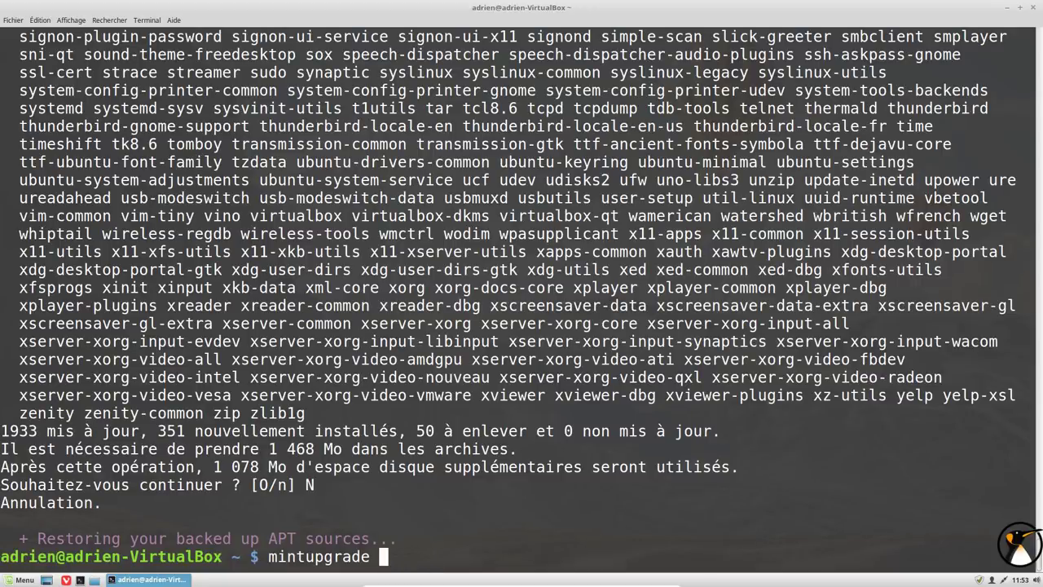
text(download)
key(Return)
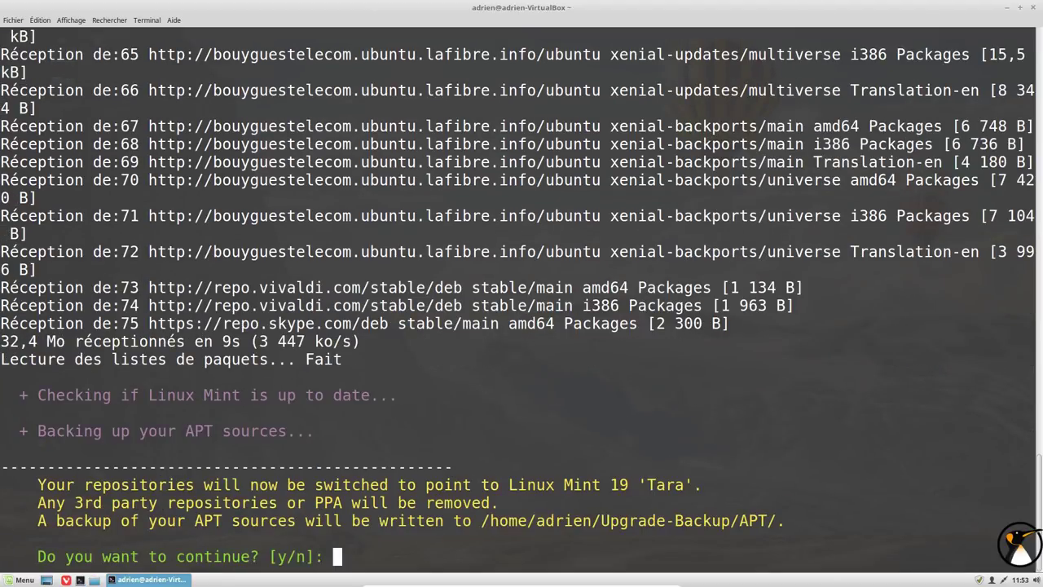
- Answer "y" to switching the repositories to Linux Mint 19 'Tara' and to downloading the necessary package updates
text(y)
key(Return)
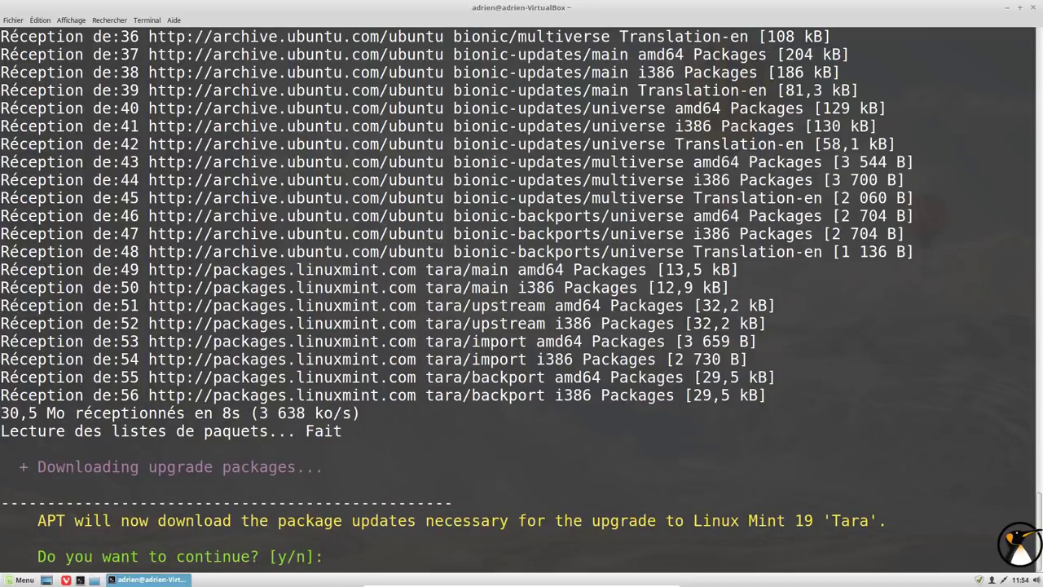
text(y)
key(Return)
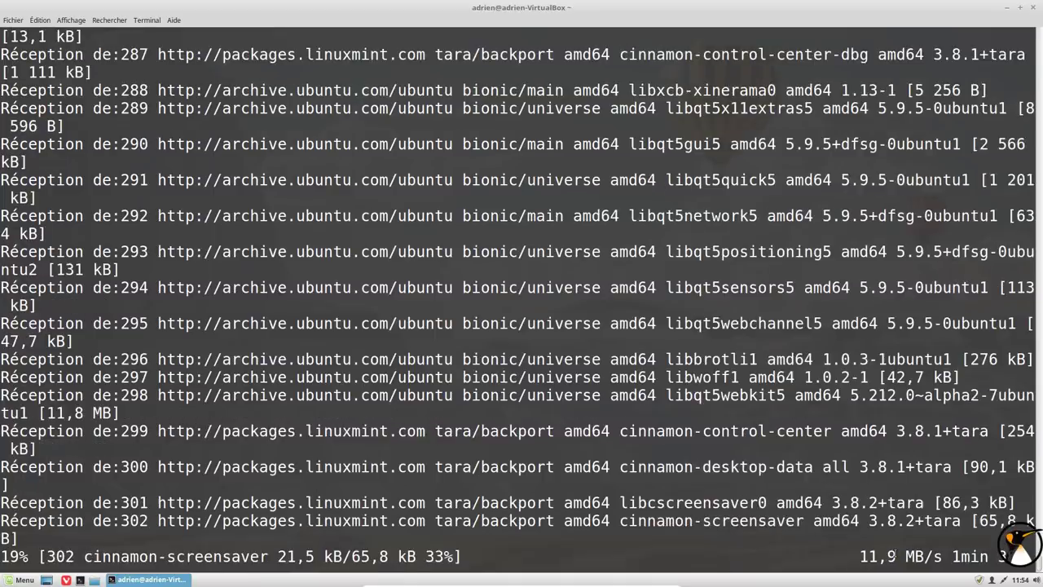
- Reduce the terminal's text size so each package line of the download output fits on a single row
key(ctrl+minus)
key(ctrl+minus)
key(ctrl+minus)
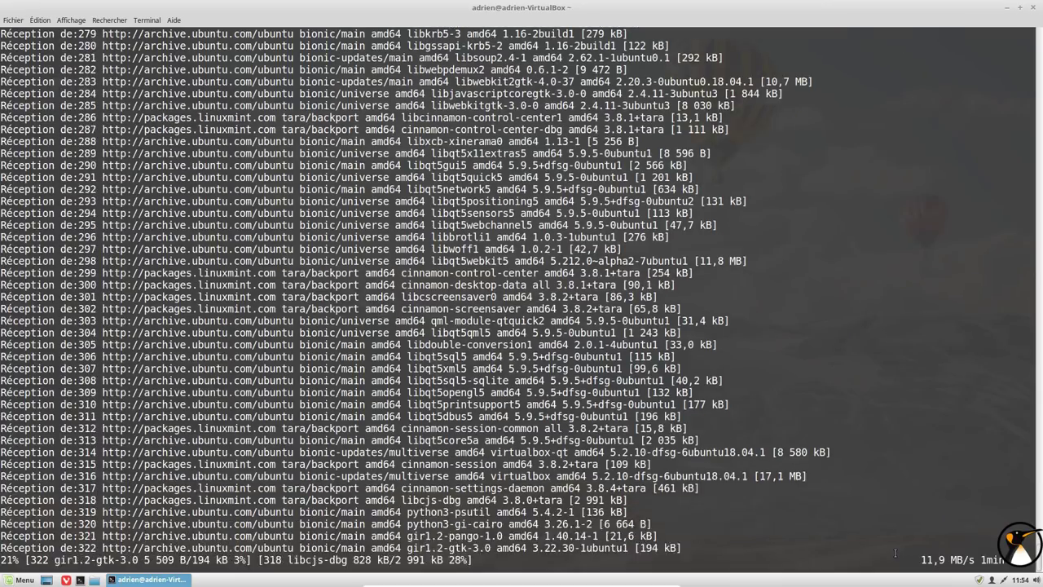
key(ctrl+plus)
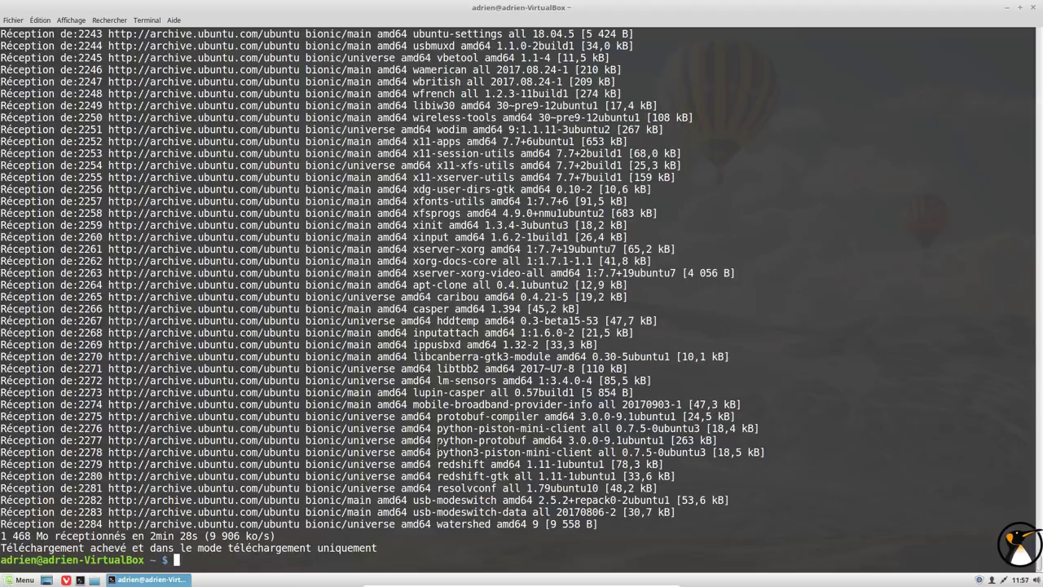
- Once the download completes, edit the previous command and run "mintupgrade upgrade"
text(mintupgrade download)
key(BackSpace)
key(BackSpace)
key(BackSpace)
key(BackSpace)
key(BackSpace)
key(BackSpace)
key(BackSpace)
key(BackSpace)
text(upgrade)
key(Return)
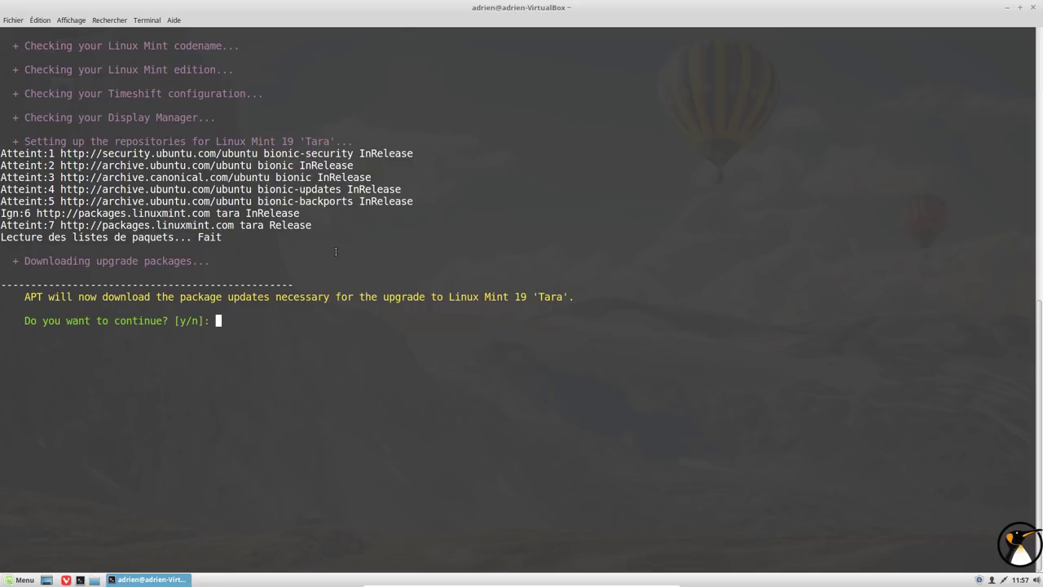
- Answer "y" to the package download for Linux Mint 19 'Tara' and review the upgrade preparation output, including the Cinnamon screensaver line
text(y)
key(Return)
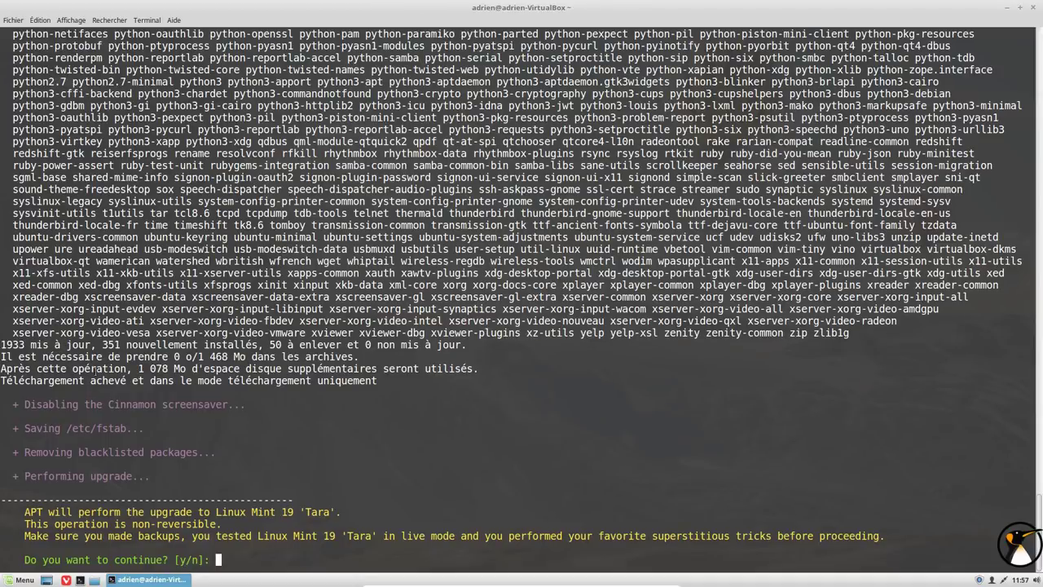
drag(25, 404, 223, 405)
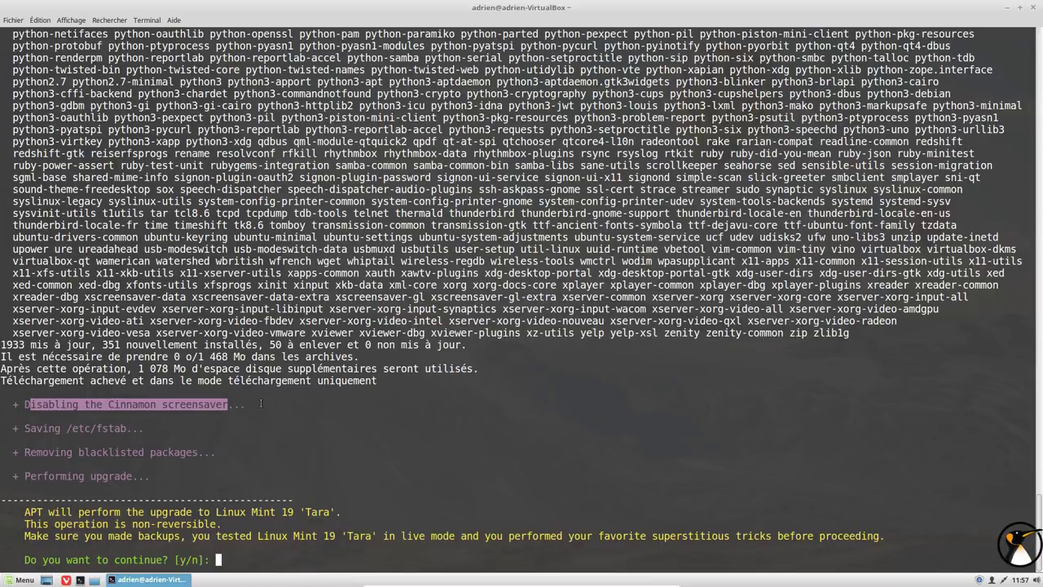
click(261, 403)
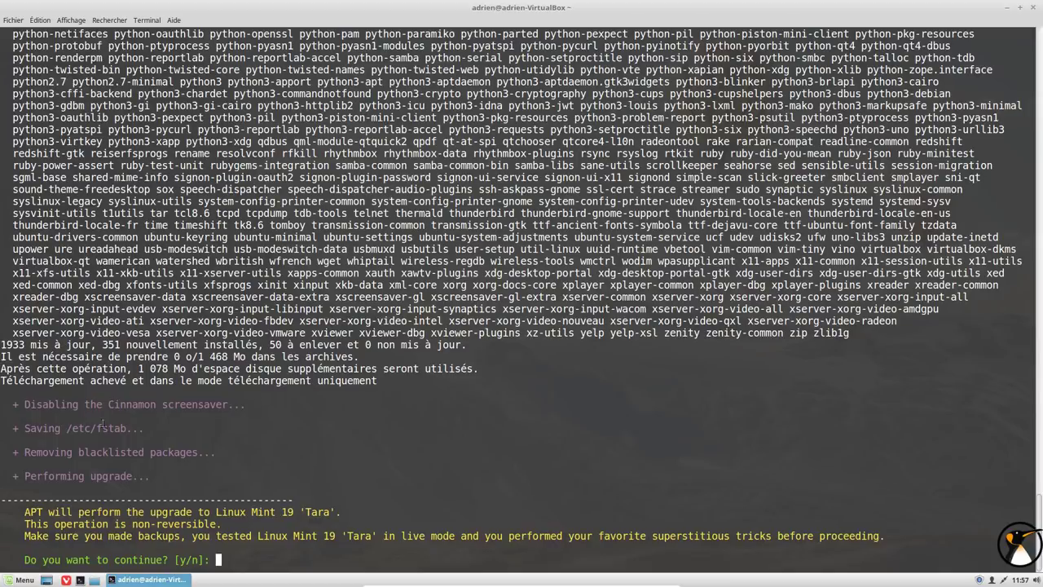
- Review the "Saving /etc/fstab" and "Removing blacklisted packages" lines and answer "y" to performing the upgrade to Linux Mint 19 'Tara'
drag(27, 427, 142, 428)
drag(36, 453, 191, 453)
click(192, 453)
text(y)
key(Return)
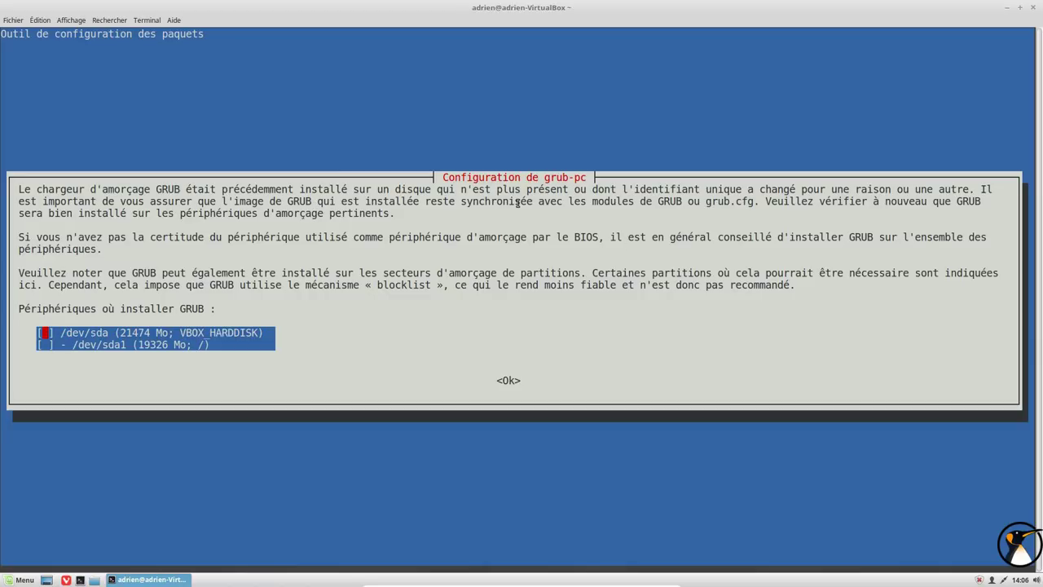
- In the grub-pc configuration, select /dev/sda as the device for installing GRUB and confirm the choice
key(space)
key(Tab)
key(Return)
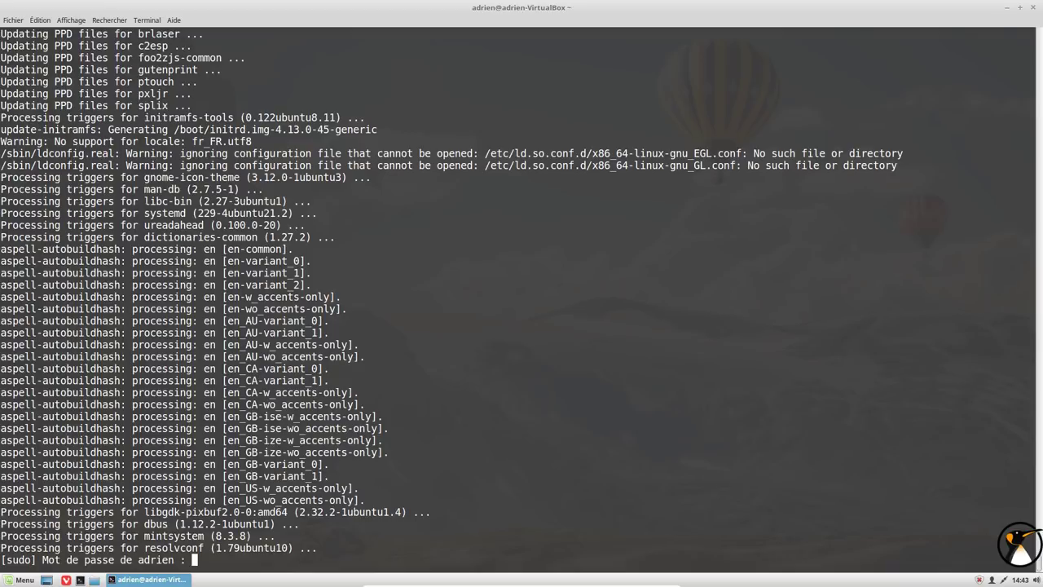
- Enter the sudo password to continue the upgrade and review the package setup lines as they scroll past
key(Return)
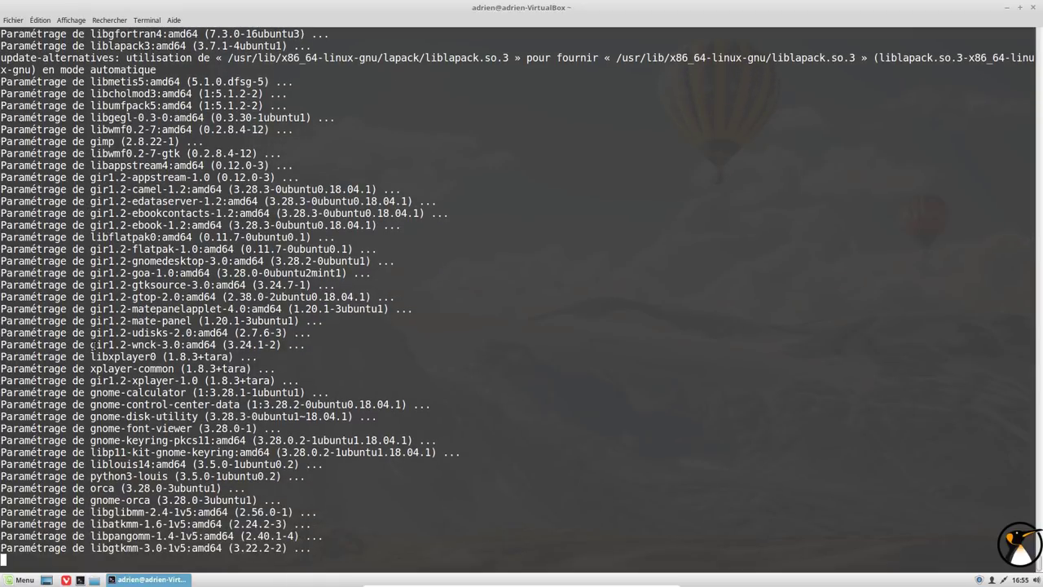
drag(95, 345, 124, 345)
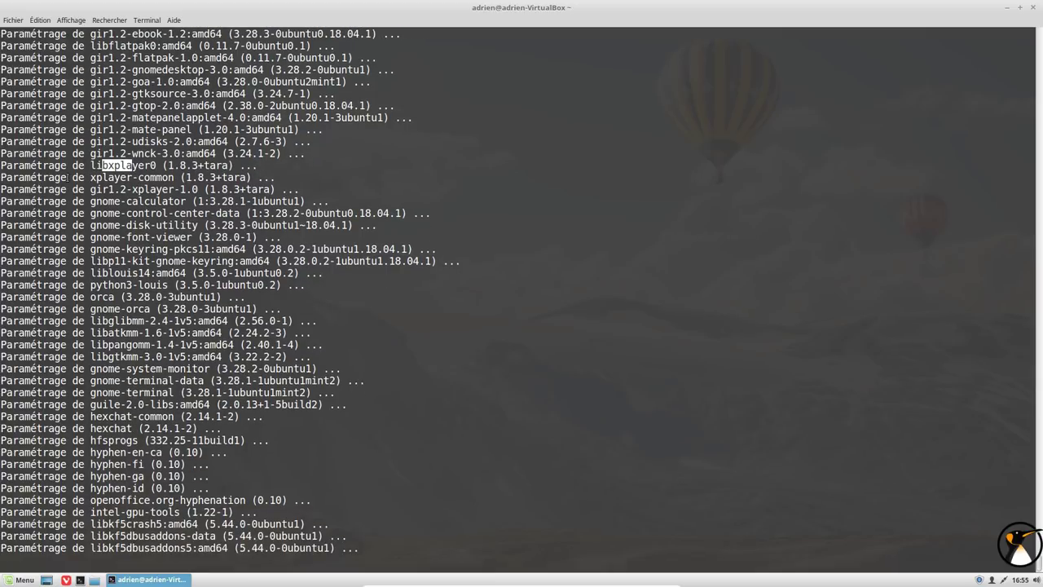
click(139, 198)
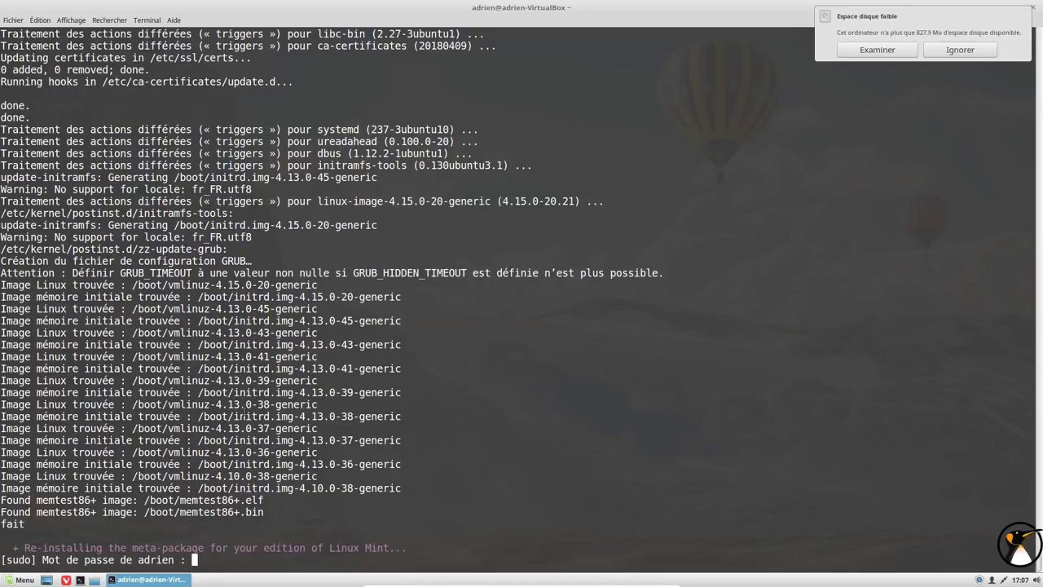
- Enter the sudo password for re-installing the edition's meta-package and answer "o" to the systemd package update
key(Return)
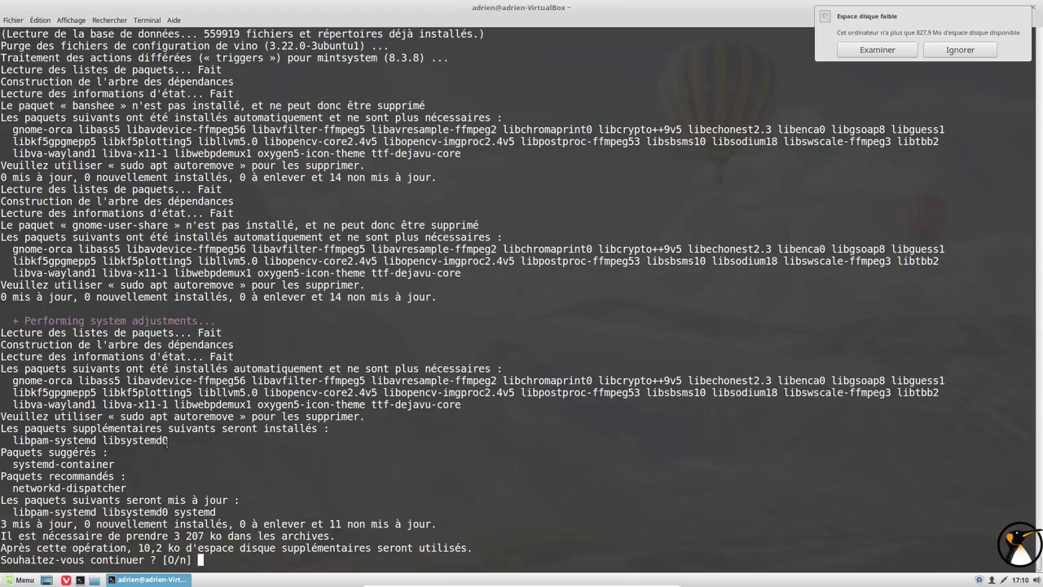
text(o)
key(Return)
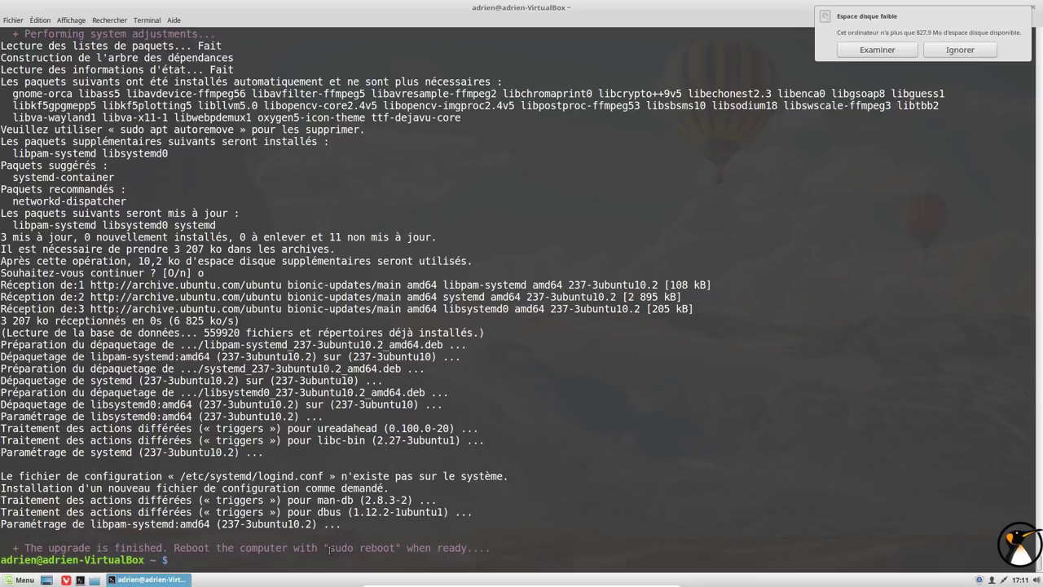
- Copy "sudo reboot" from the upgrade's closing message to the prompt and run it
drag(329, 548, 395, 547)
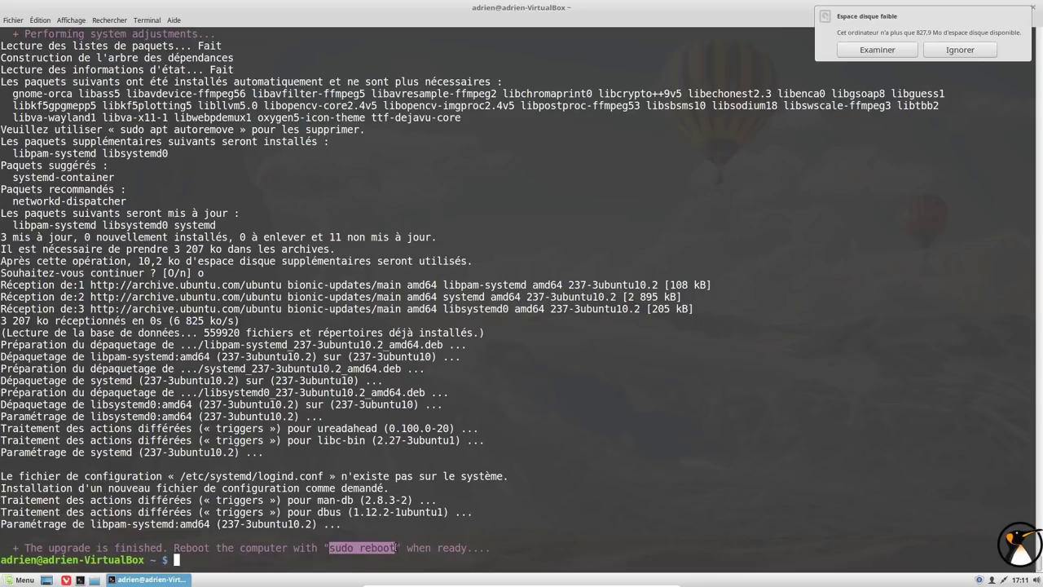
middle_click(447, 400)
key(Return)
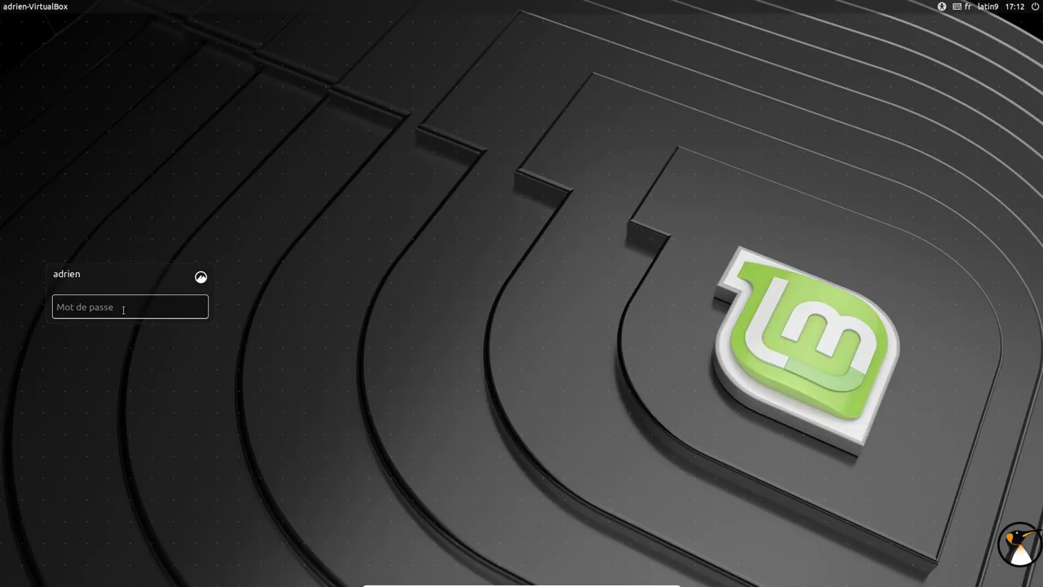
- Enter the account password at the login screen, check the available desktop sessions, and log in with the default Cinnamon session
text(••••••••••••)
click(202, 278)
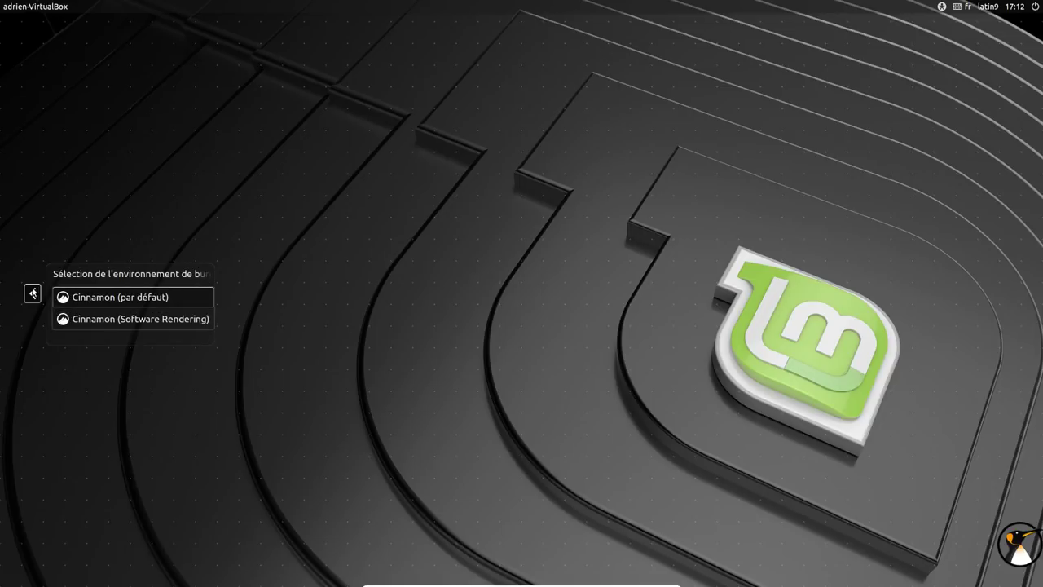
click(33, 293)
key(Return)
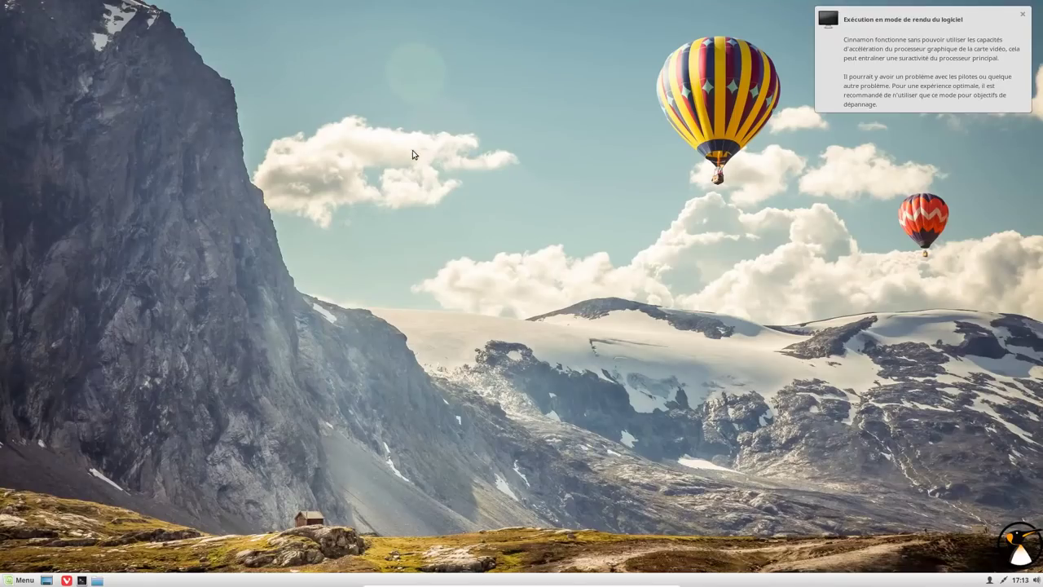
- Dismiss the software rendering notification and leave the personal folder icon on the desktop unselected
click(1022, 15)
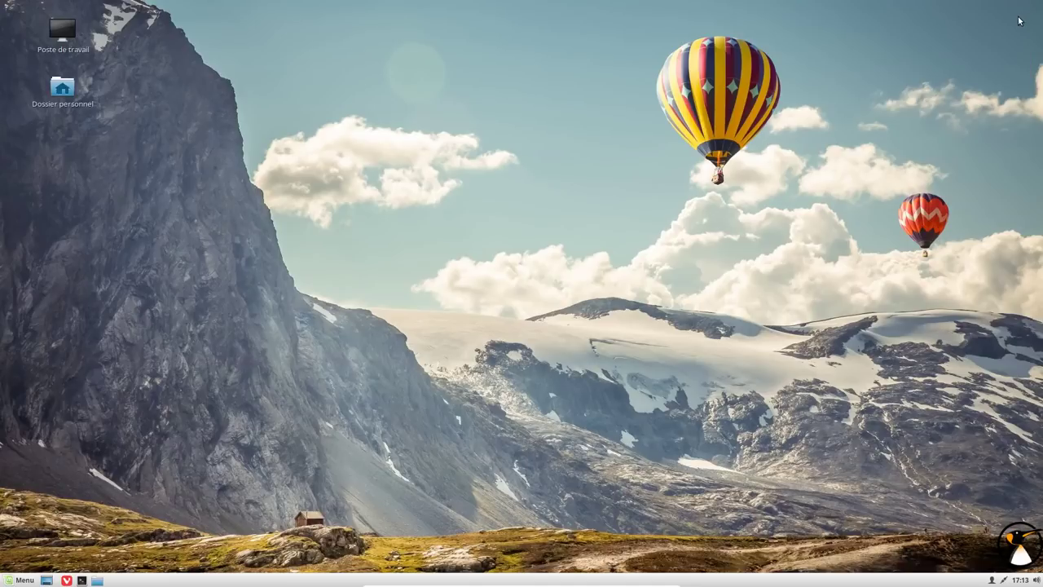
double_click(89, 99)
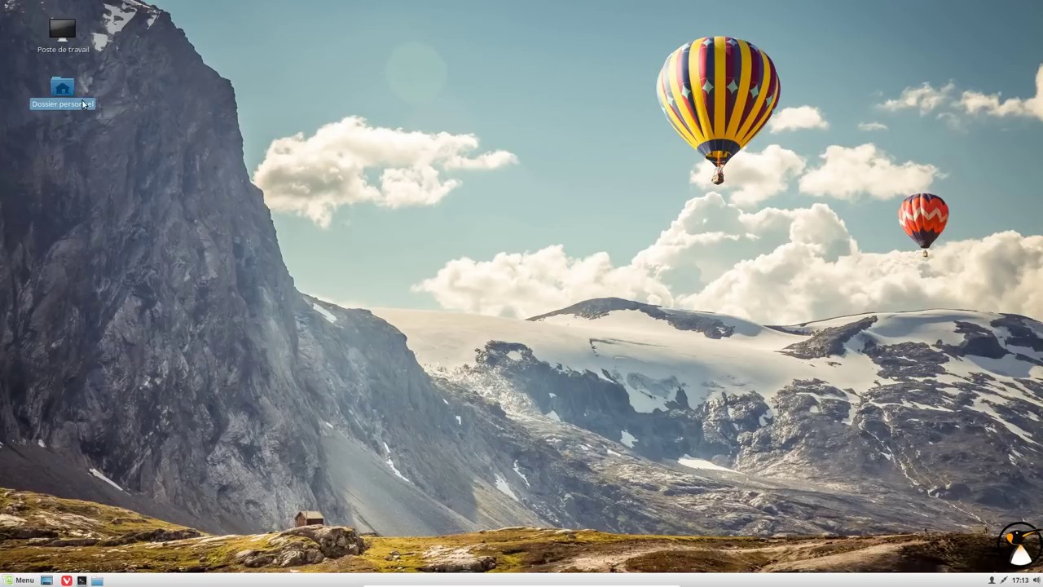
click(423, 430)
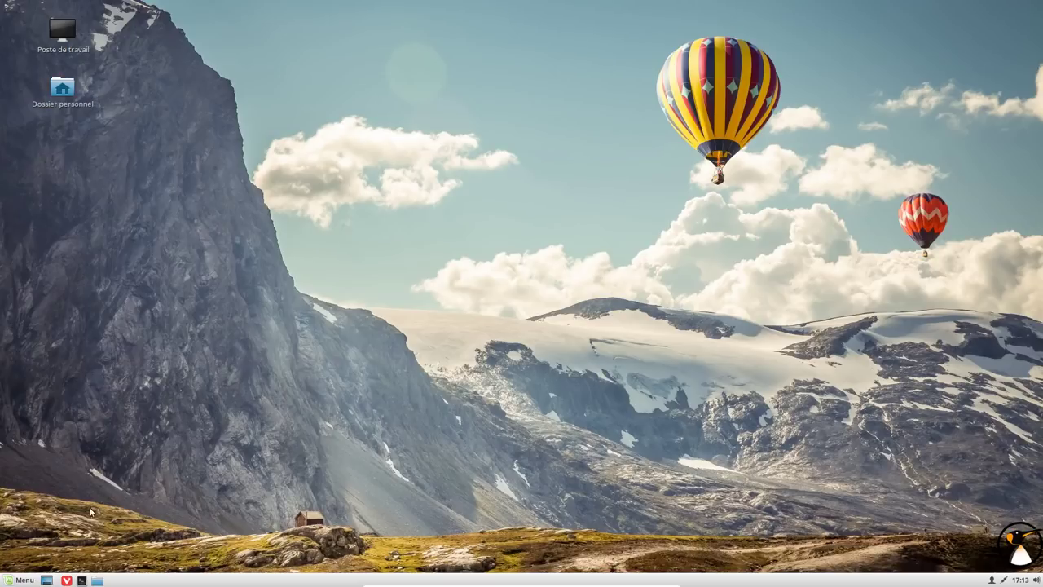
- Open the system settings (Paramètres système) and look through the categories down to Administration
click(24, 580)
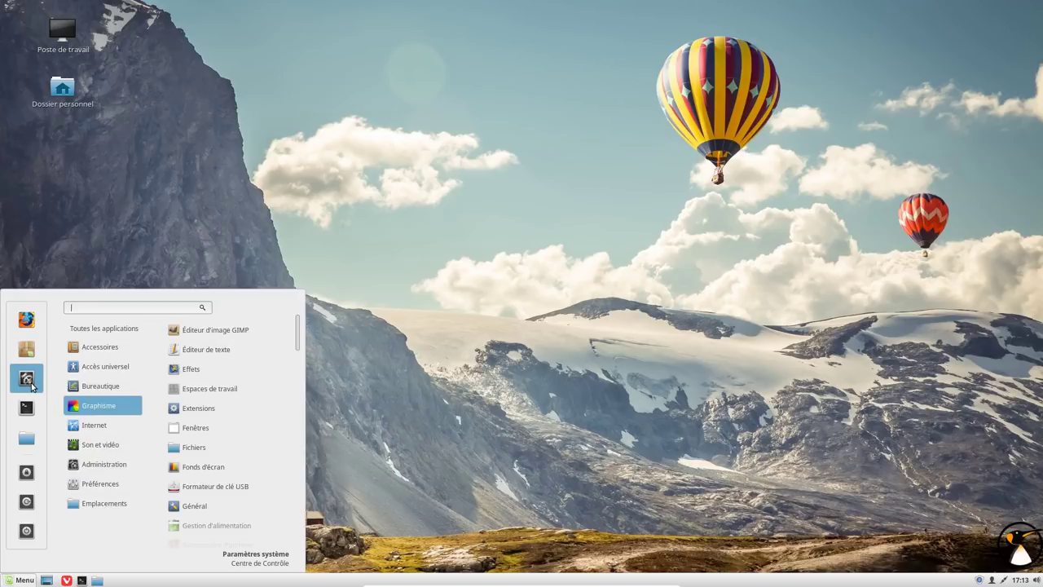
click(31, 382)
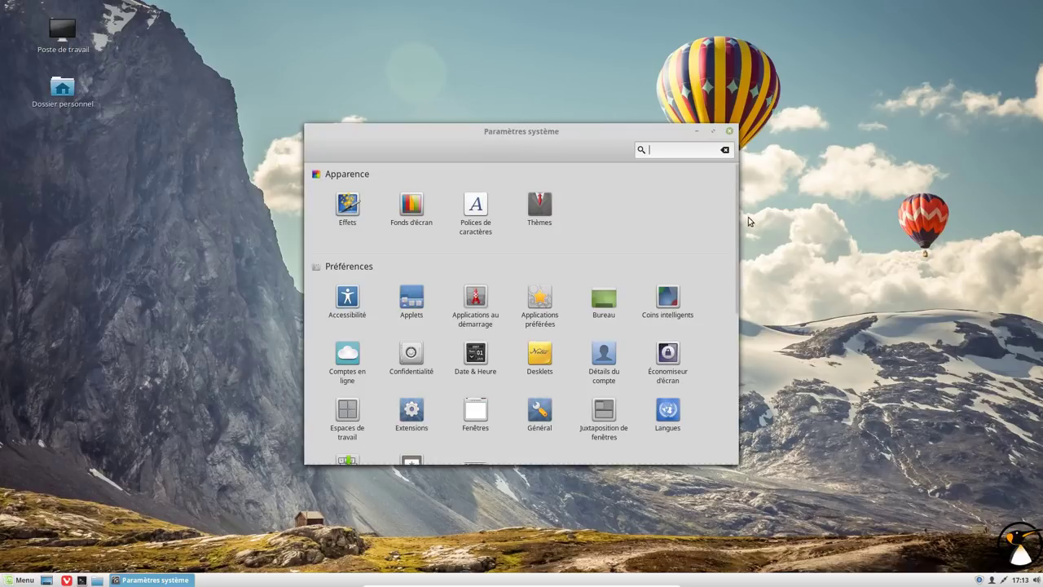
scroll(736, 216, down, 1)
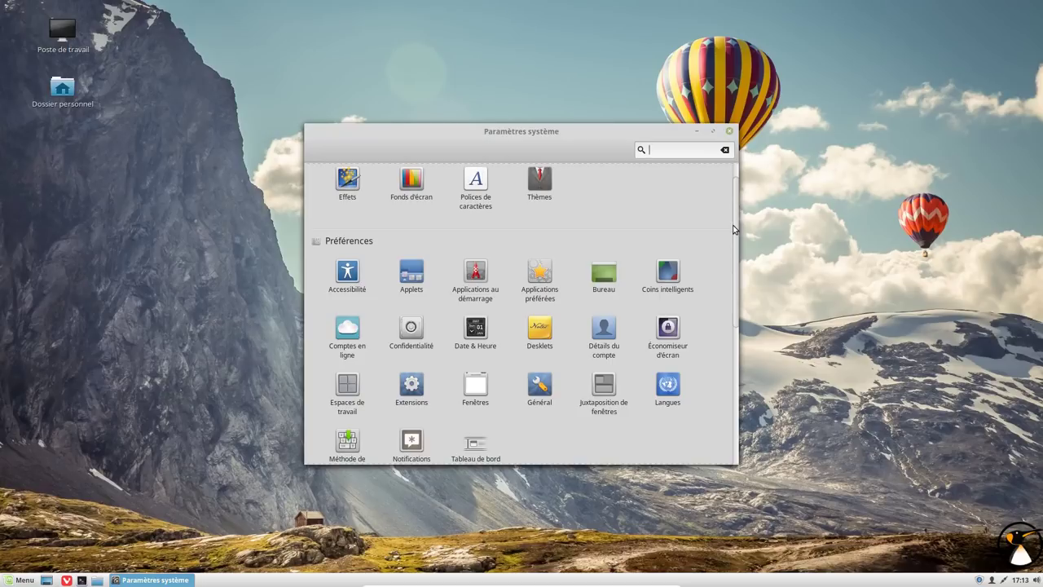
scroll(730, 232, down, 5)
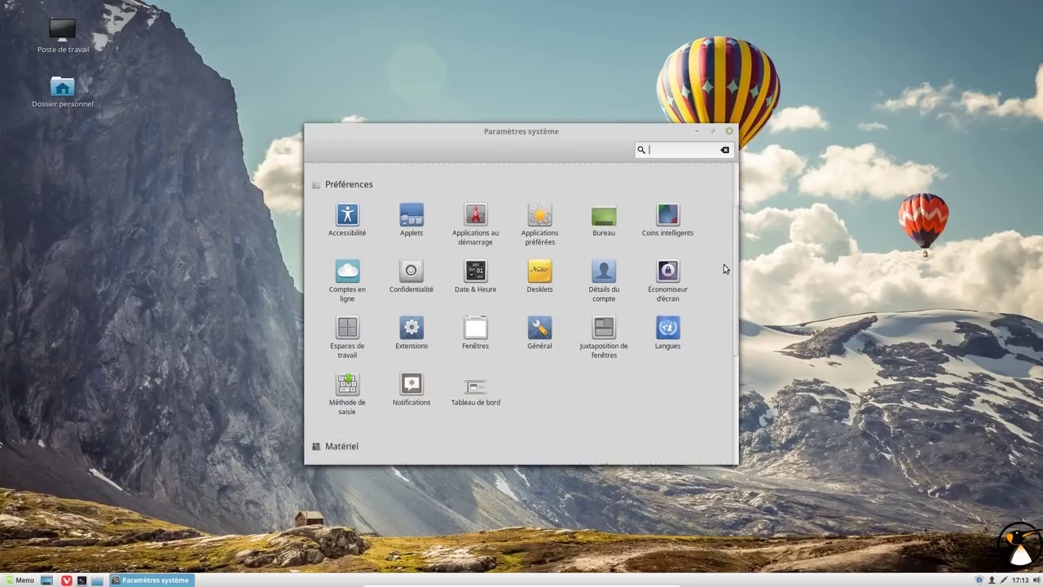
scroll(723, 326, down, 2)
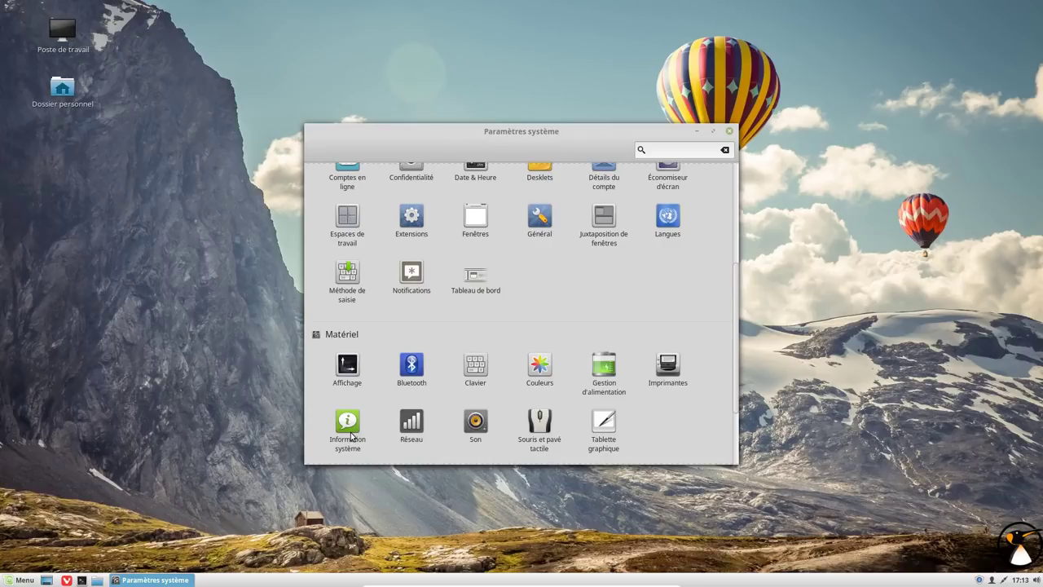
scroll(370, 416, down, 4)
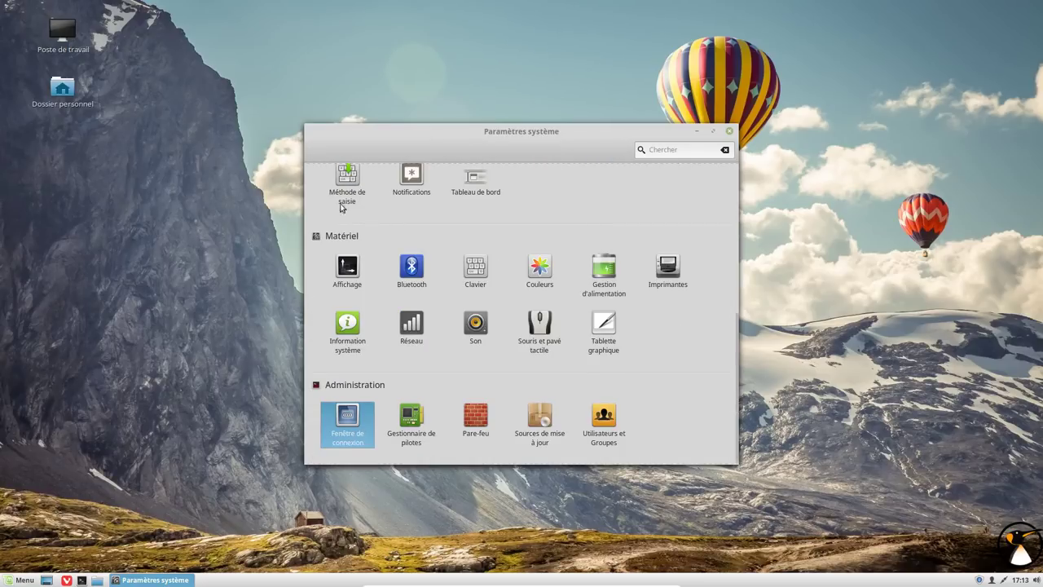
drag(566, 133, 576, 112)
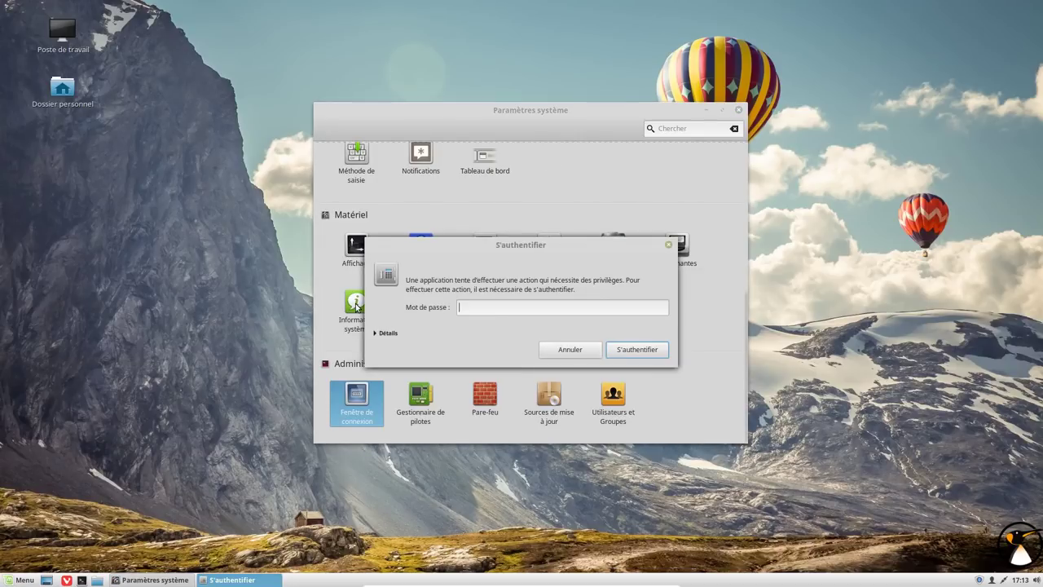
click(578, 351)
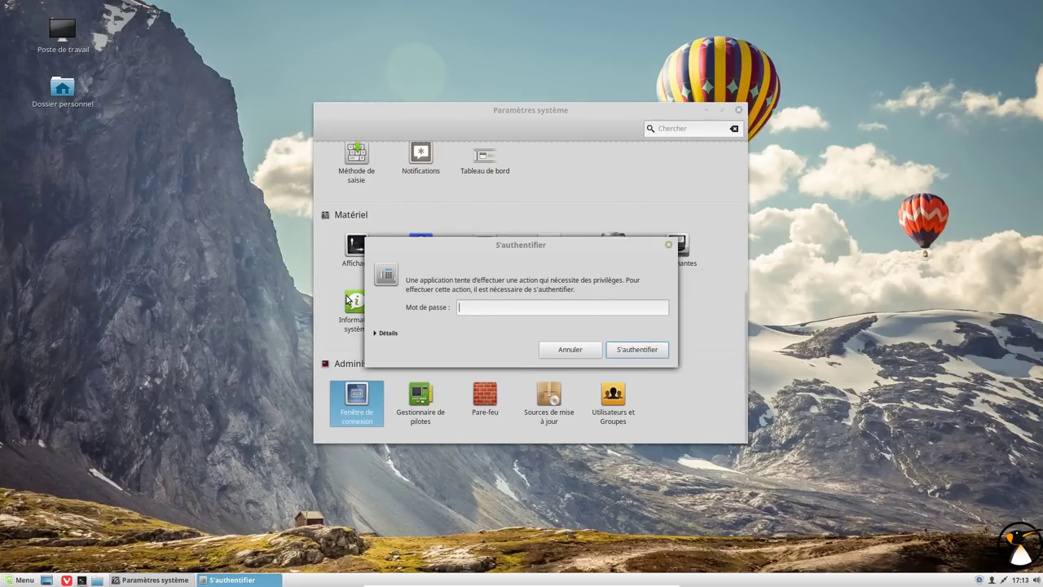
click(623, 350)
click(669, 245)
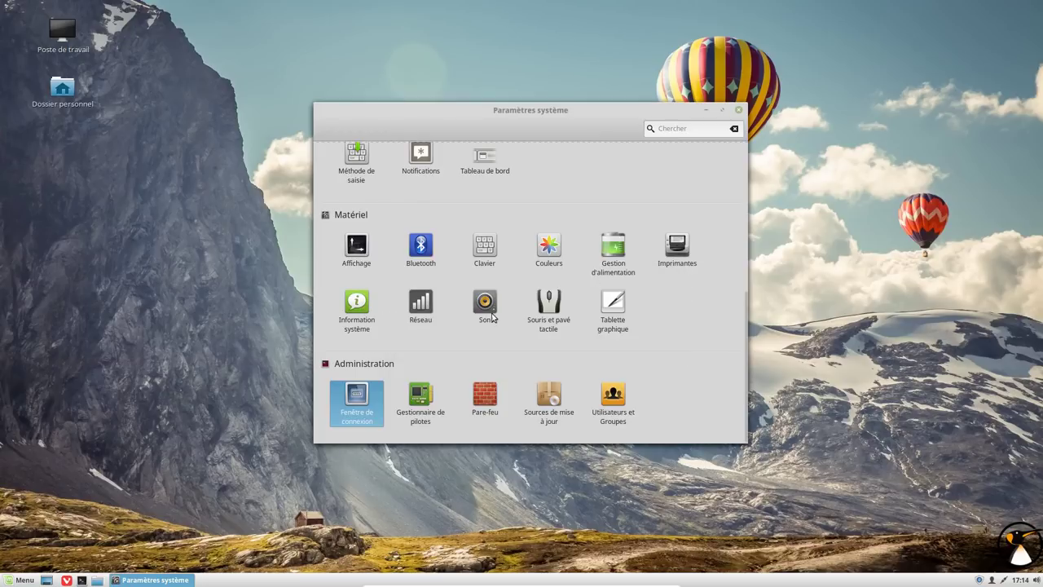
- Check the operating system, Cinnamon and kernel versions in Information système, then return to the settings overview
click(367, 306)
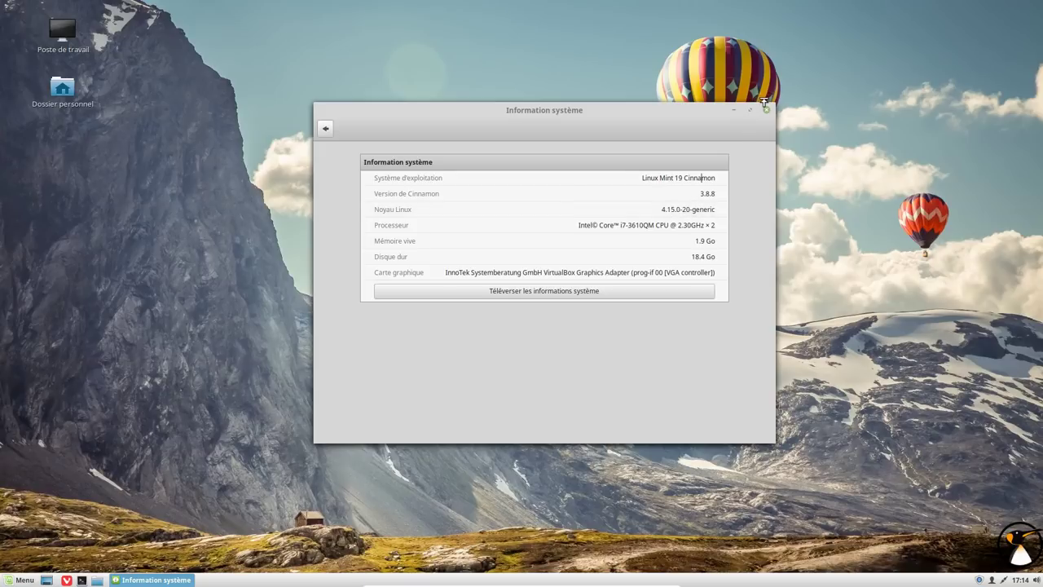
click(326, 130)
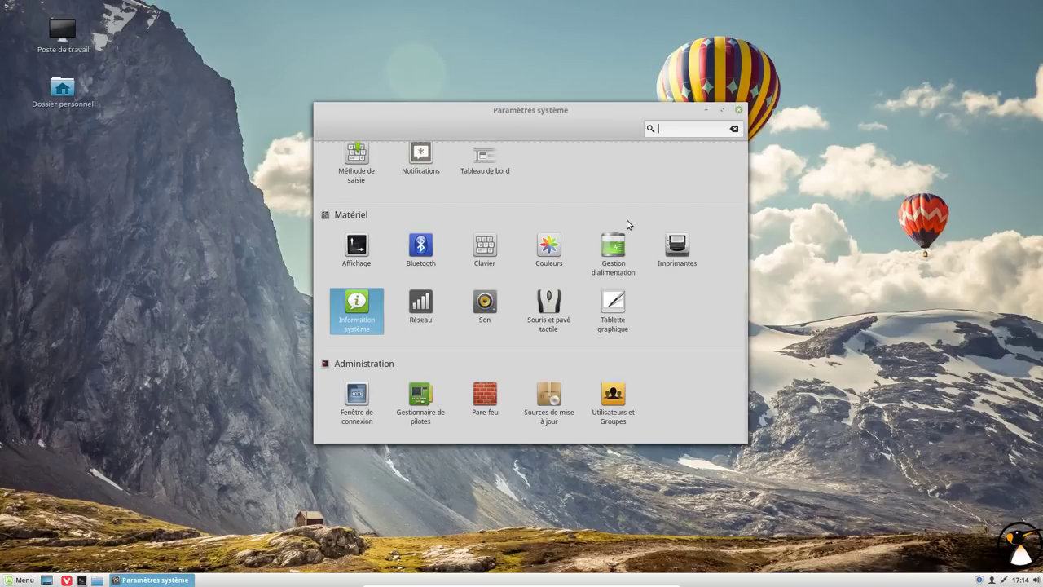
- In the Thèmes settings, set the window borders to Mint-X and close the settings window
scroll(625, 226, up, 6)
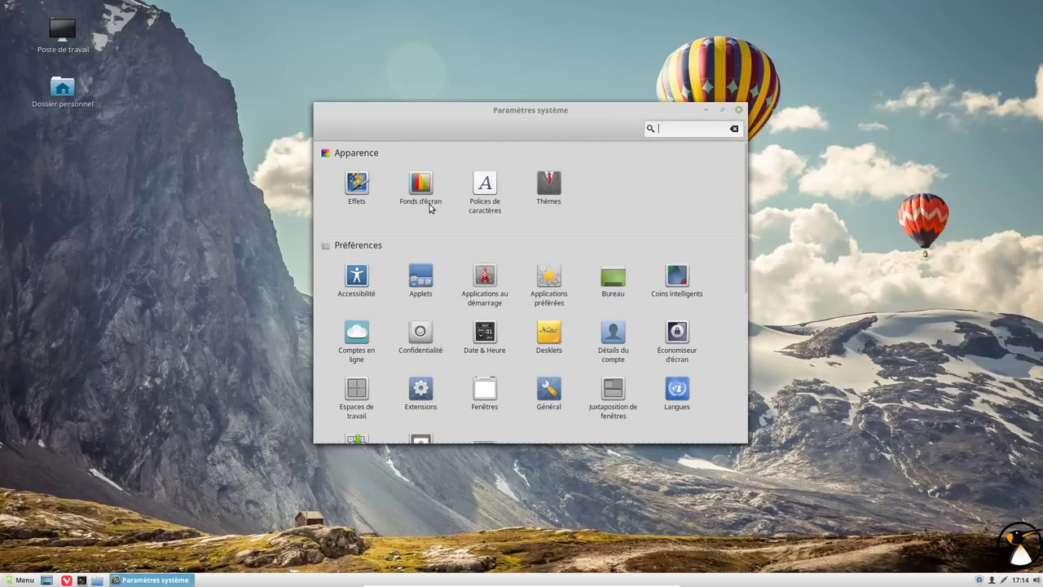
click(532, 193)
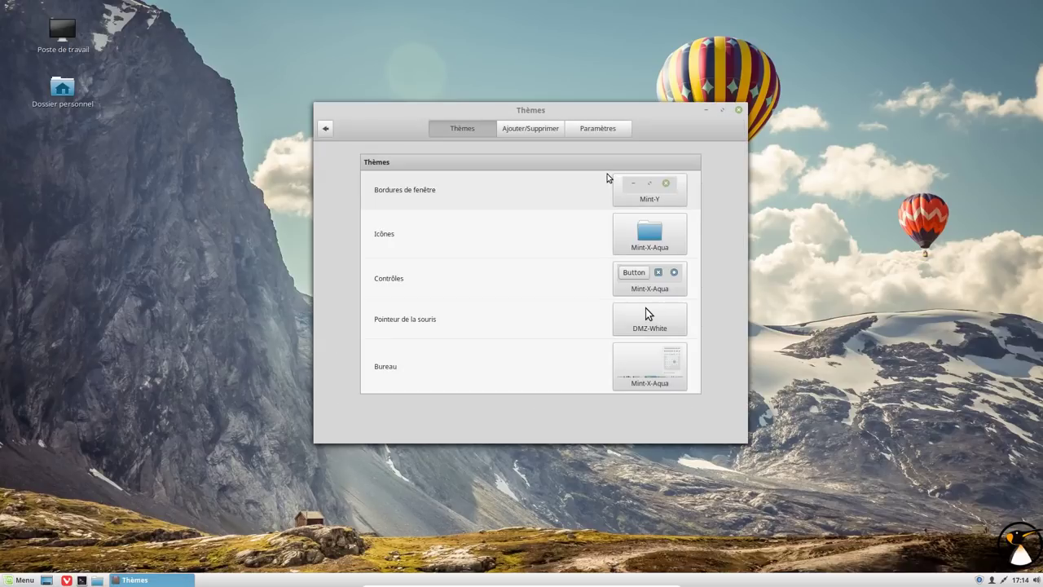
click(649, 194)
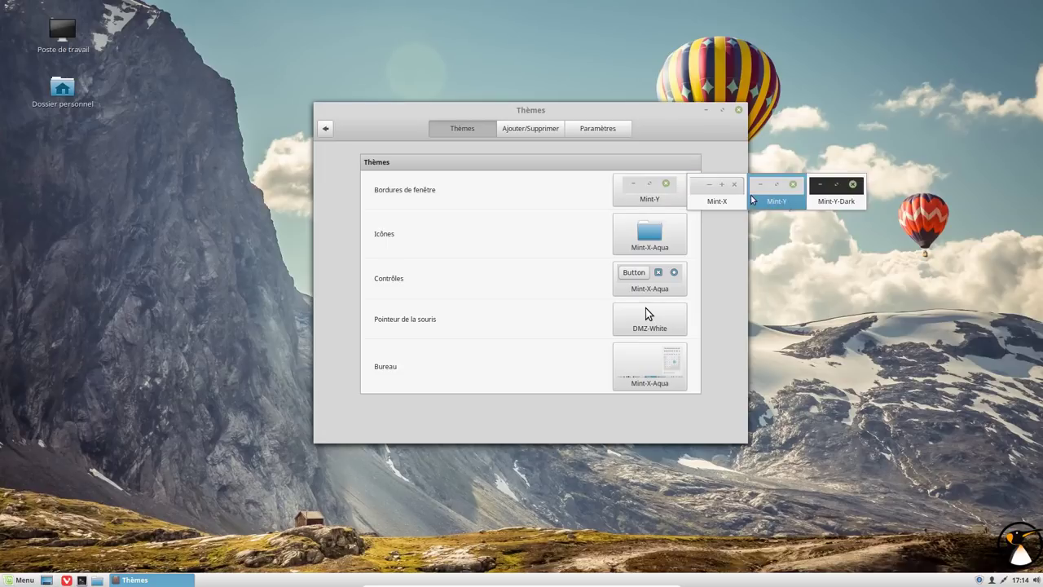
click(720, 196)
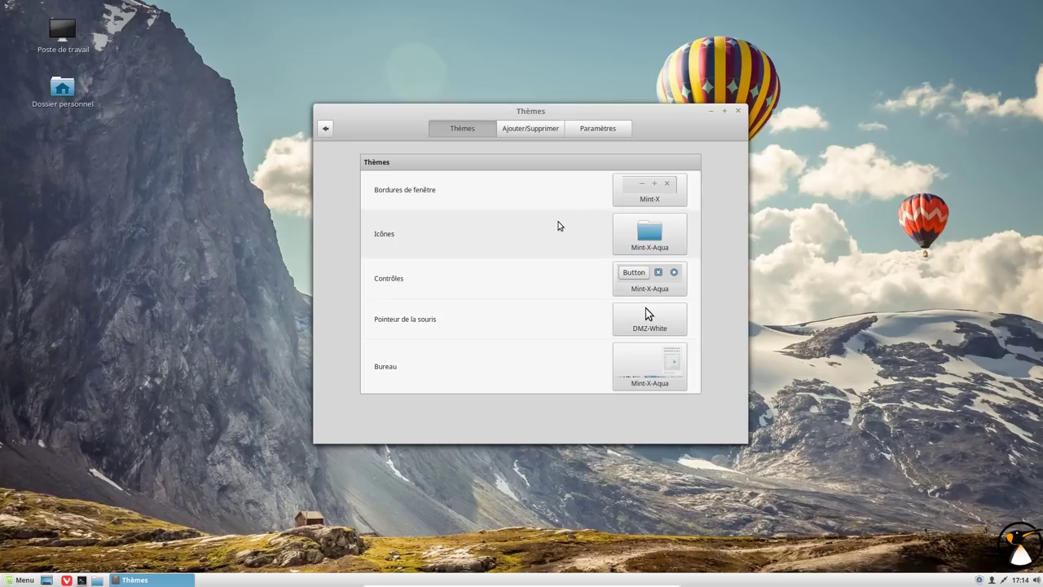
click(739, 111)
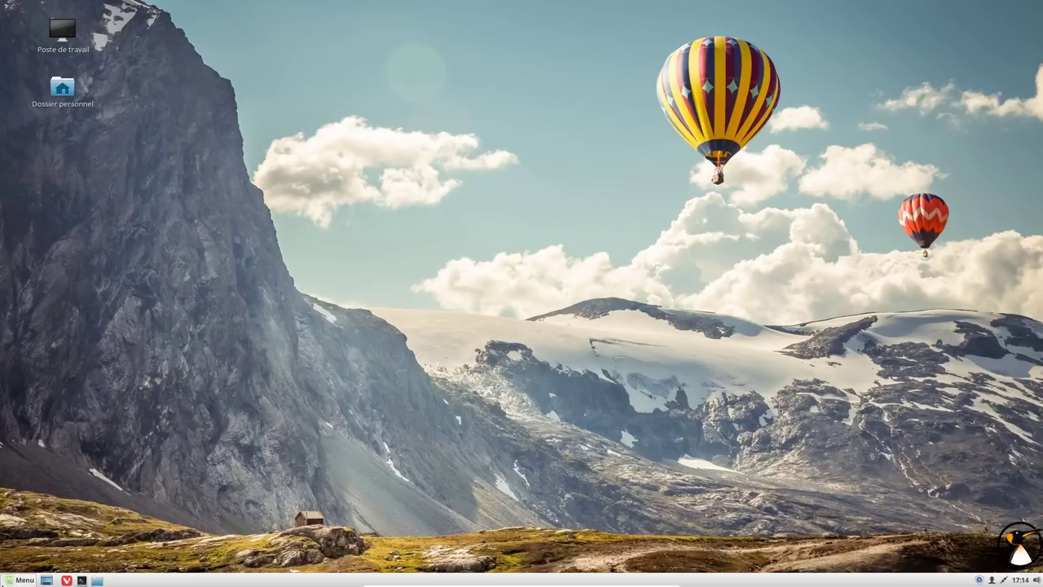
- Launch LibreOffice Calc from the Bureautique applications
click(18, 579)
mouse_move(91, 390)
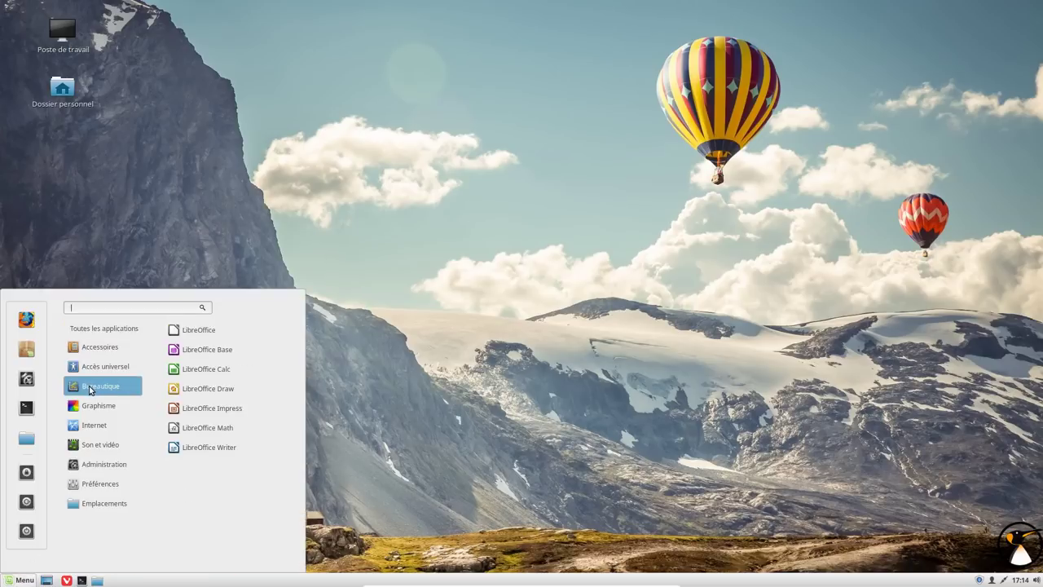
click(200, 372)
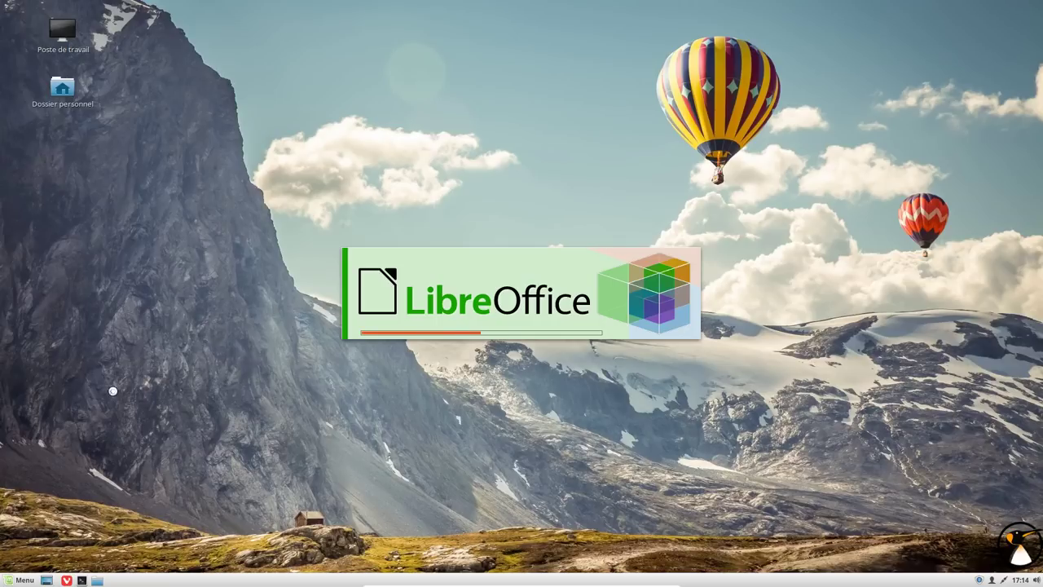
- Look through the Graphisme and Son et vidéo application categories to check the programs installed after the upgrade
click(20, 579)
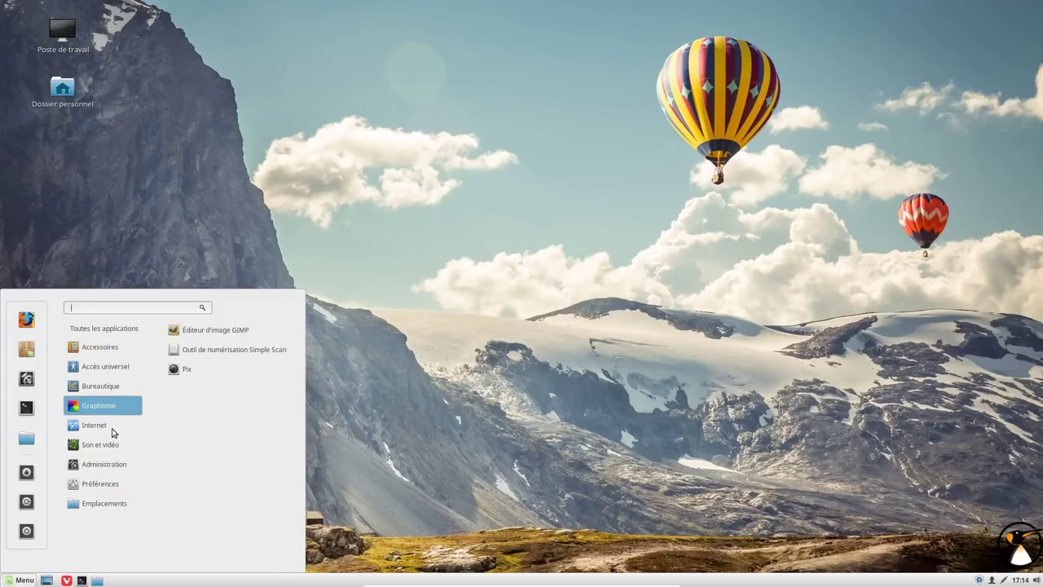
mouse_move(112, 432)
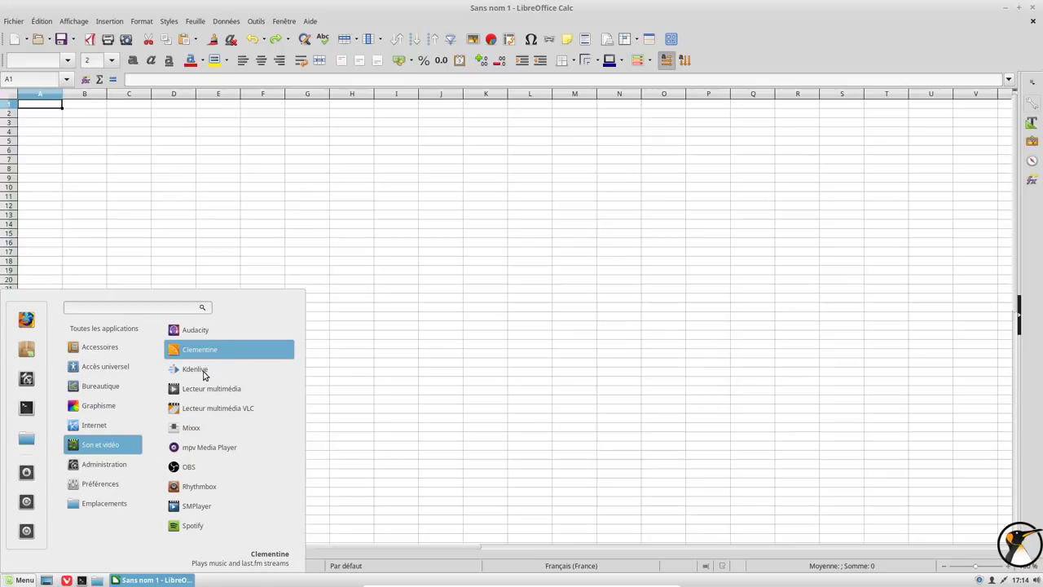
click(20, 580)
mouse_move(90, 447)
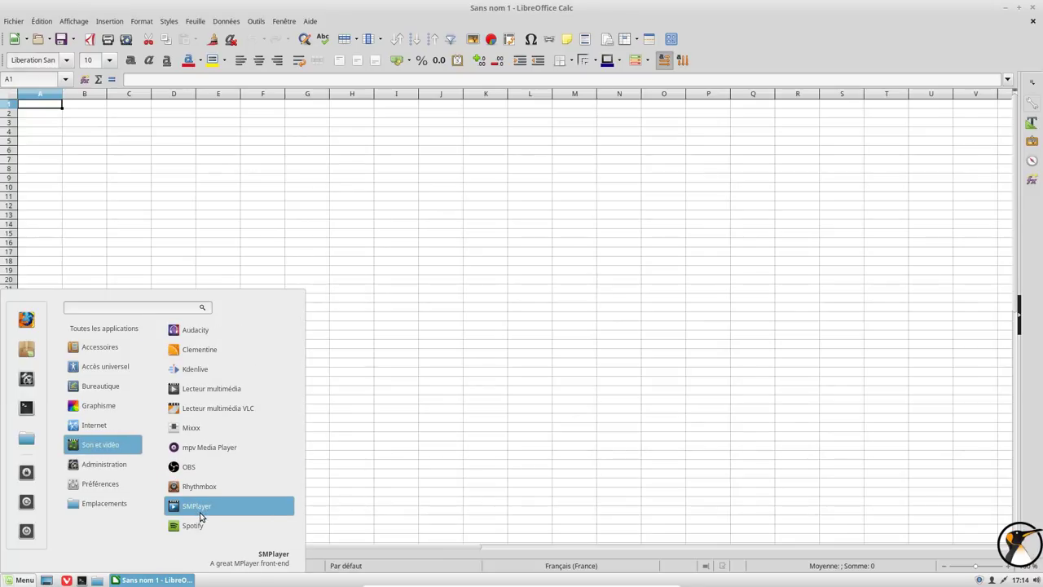
- Launch OBS, abort the Kdenlive startup from its welcome dialog, and accept the OBS licence agreement
click(200, 466)
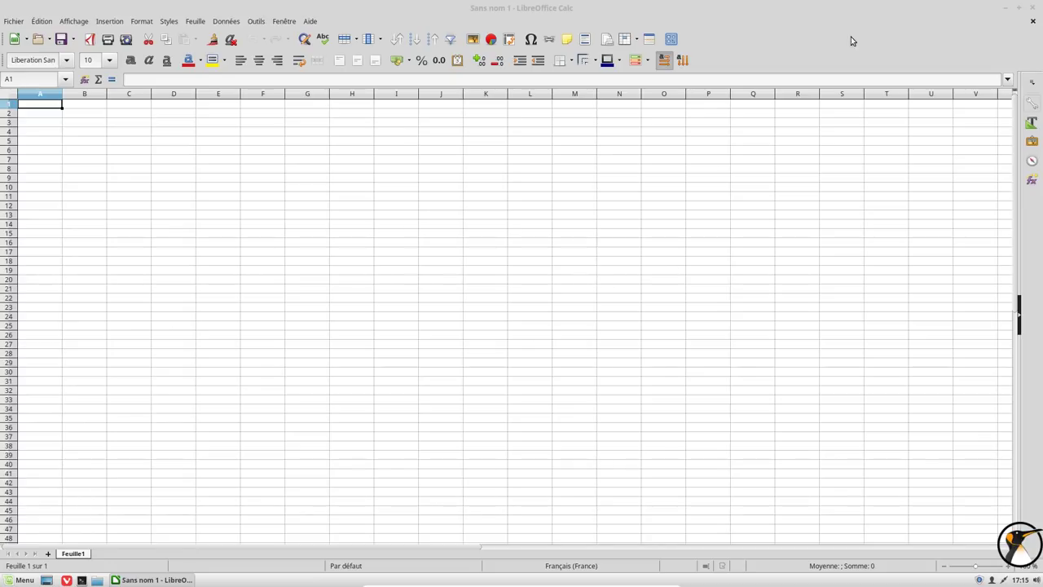
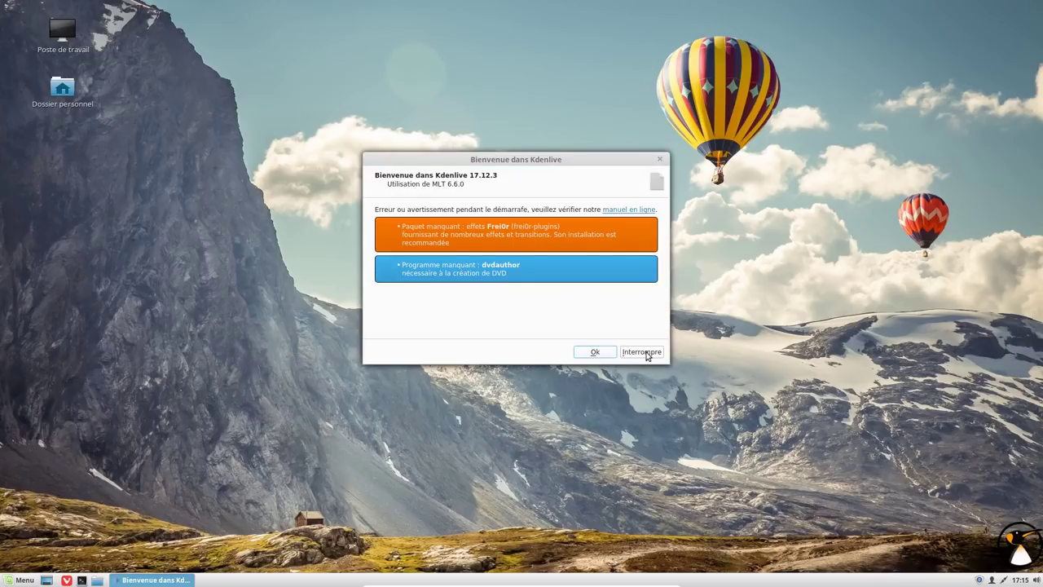
click(647, 352)
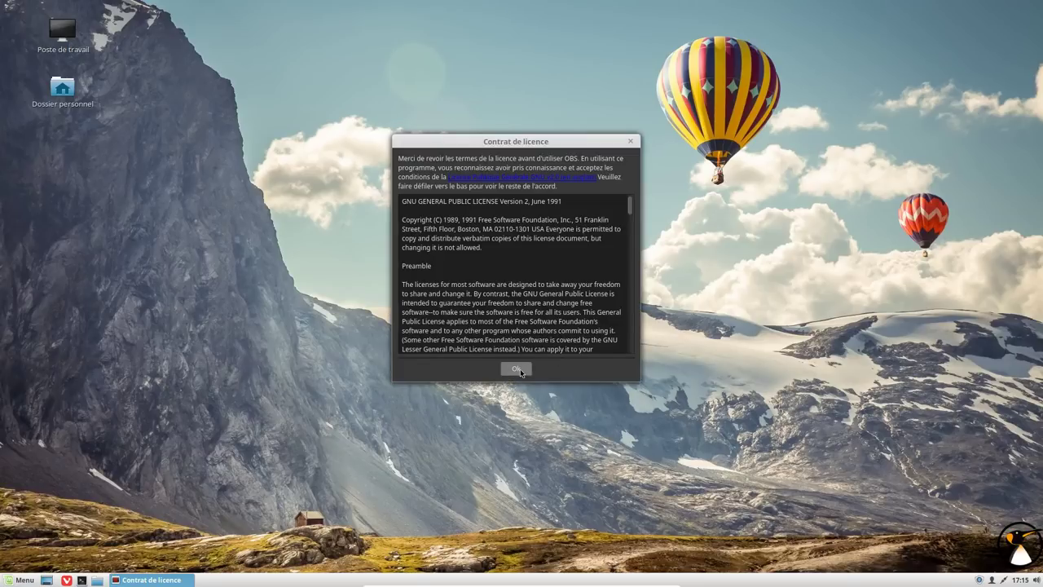
click(517, 369)
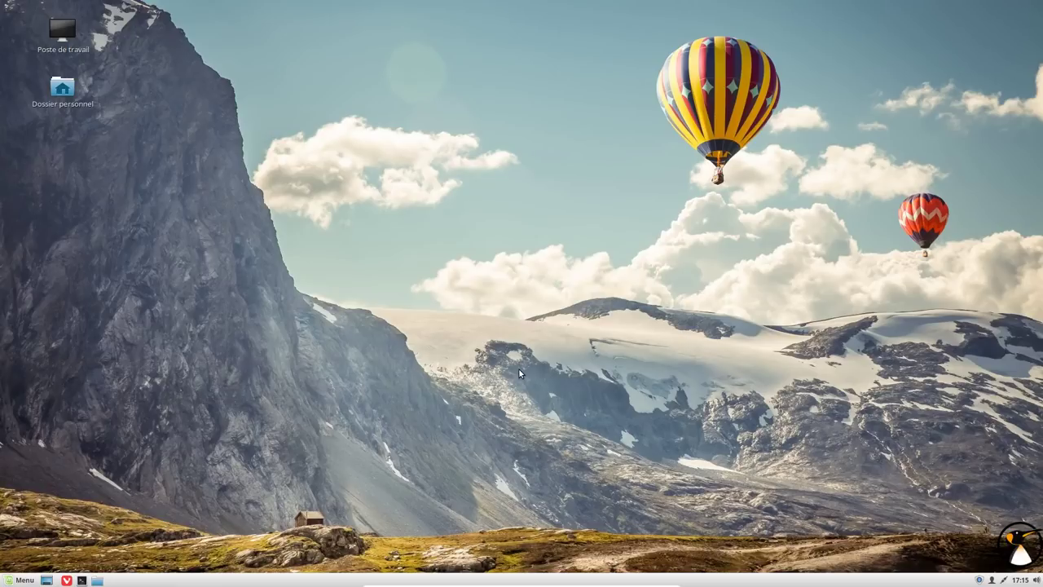
- Open the update manager, decline the OBS automatic configuration assistant, and quit OBS
click(980, 580)
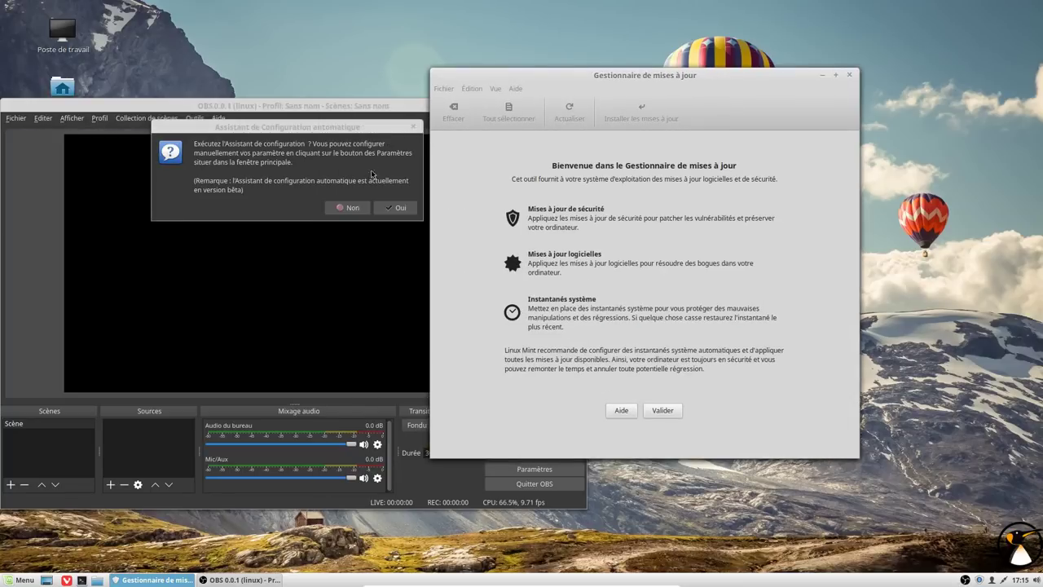
click(353, 210)
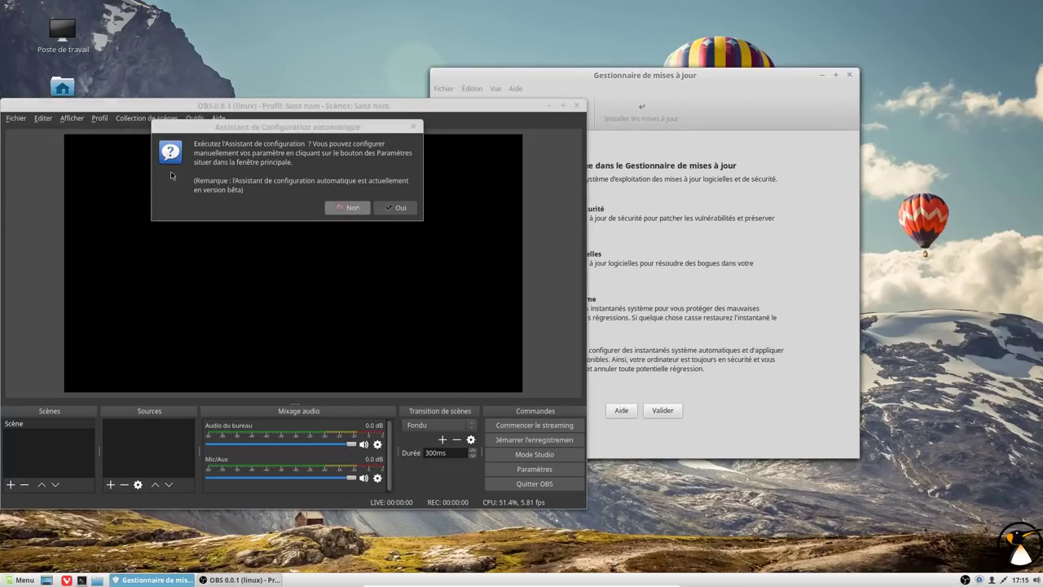
click(391, 314)
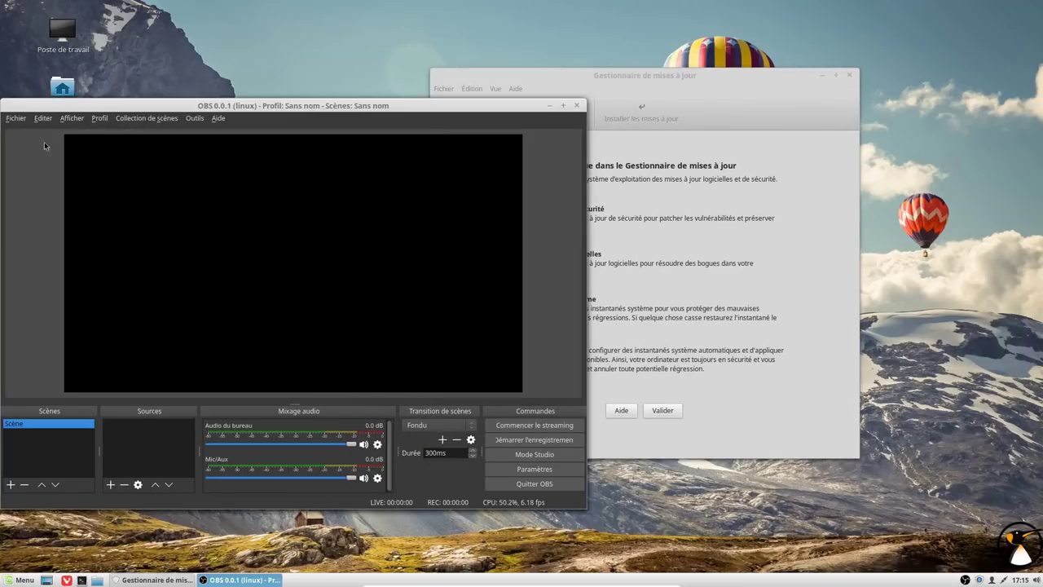
click(20, 119)
click(36, 214)
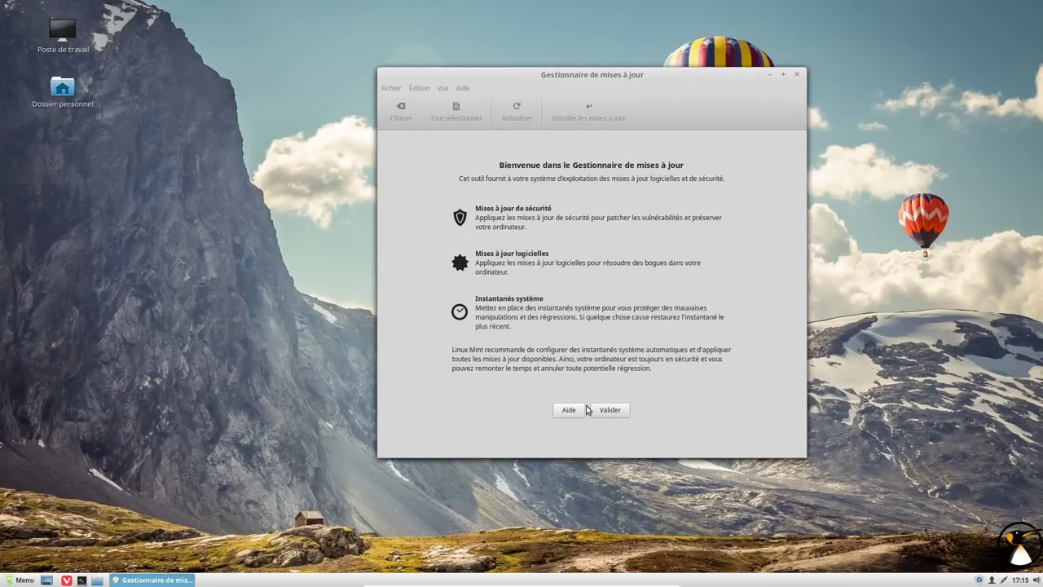
- Validate the update manager's welcome page, accept the local mirror suggestion, and authenticate with the account password to open Sources de logiciels
click(609, 410)
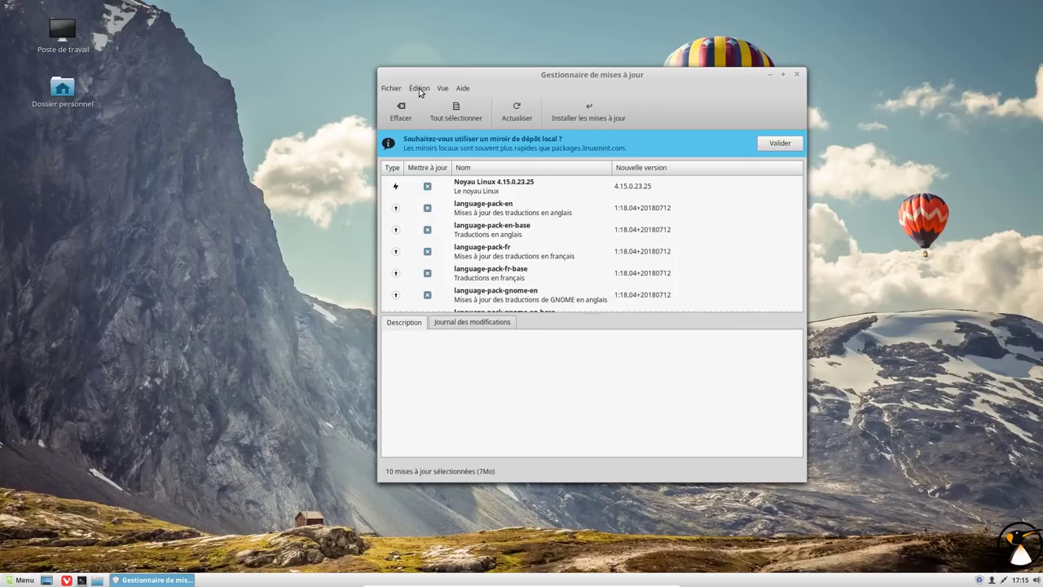
click(785, 144)
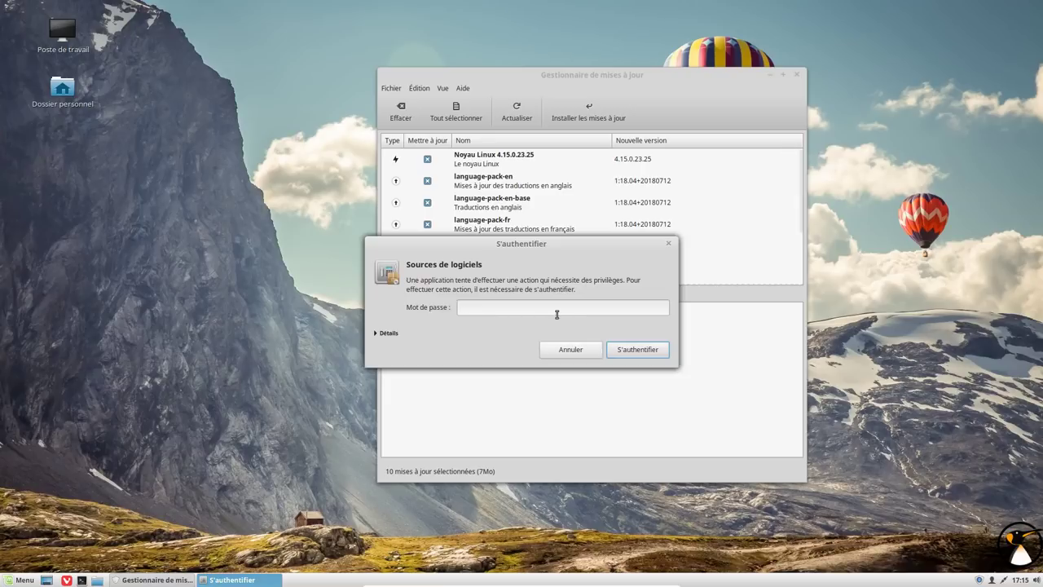
text(*****)
key(Return)
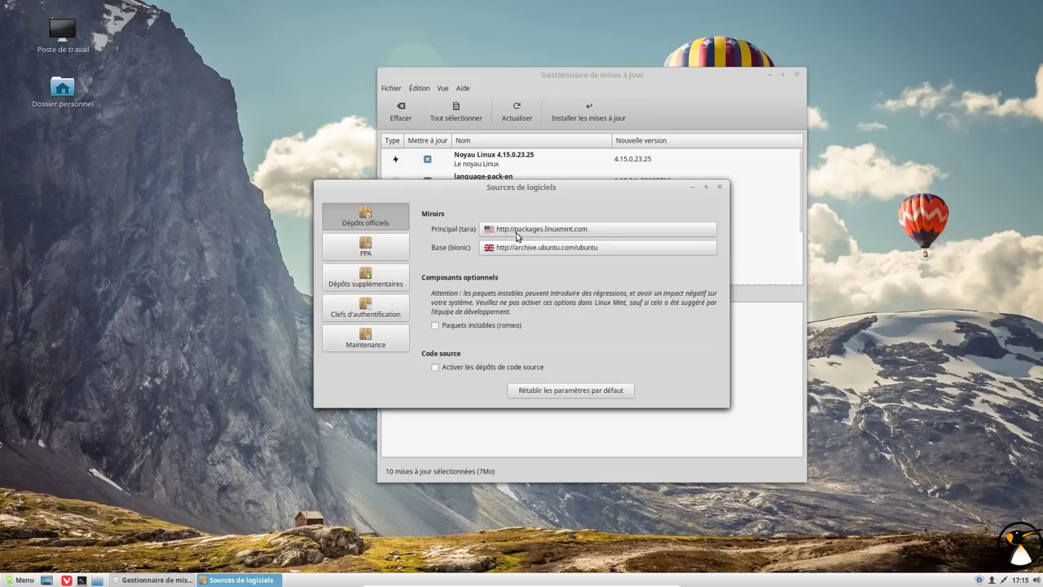
- Set the Principal (tara) mirror to the first French mirror offered in the mirror list
click(522, 231)
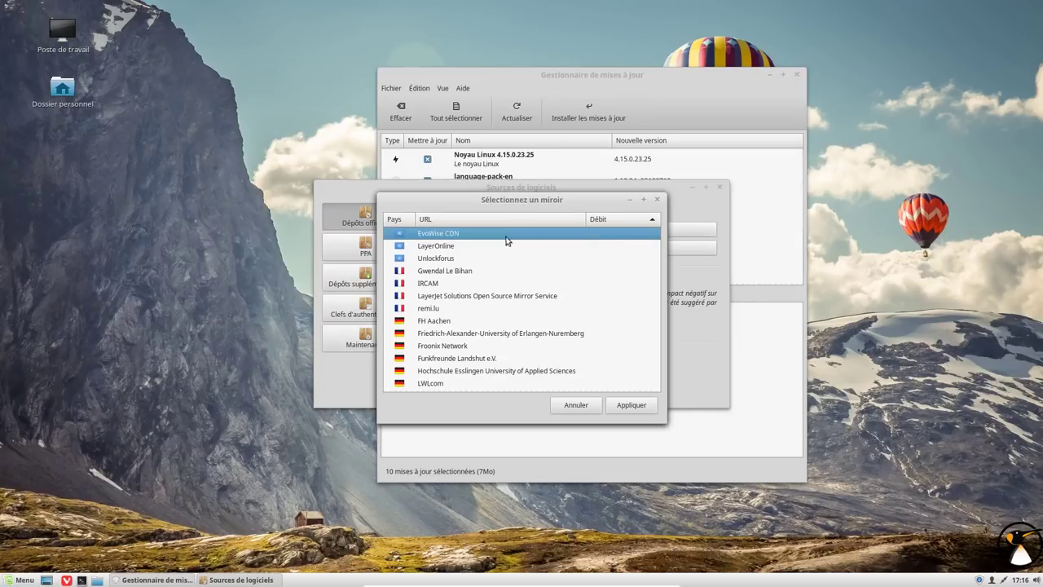
click(458, 272)
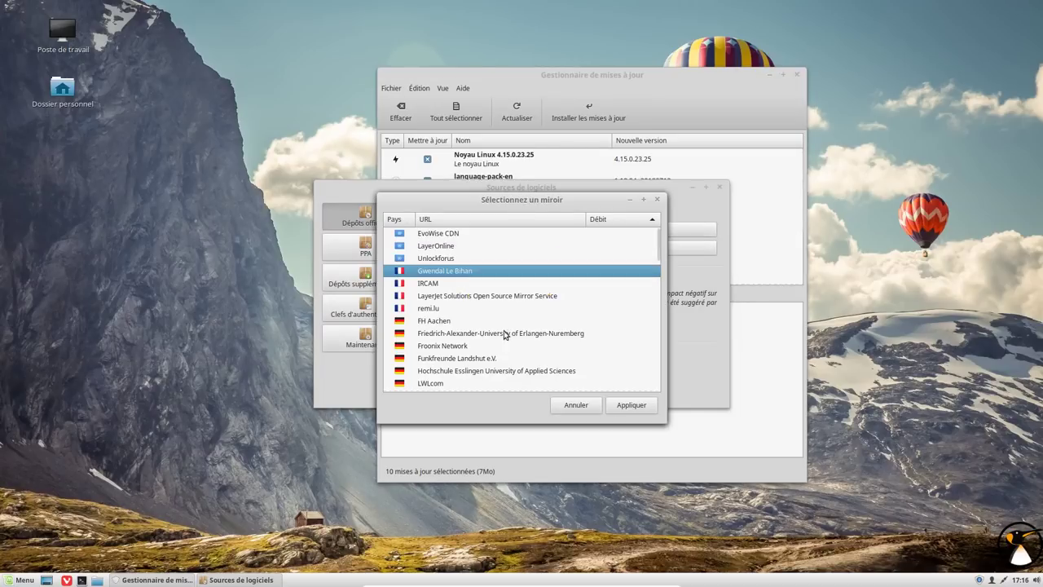
click(631, 405)
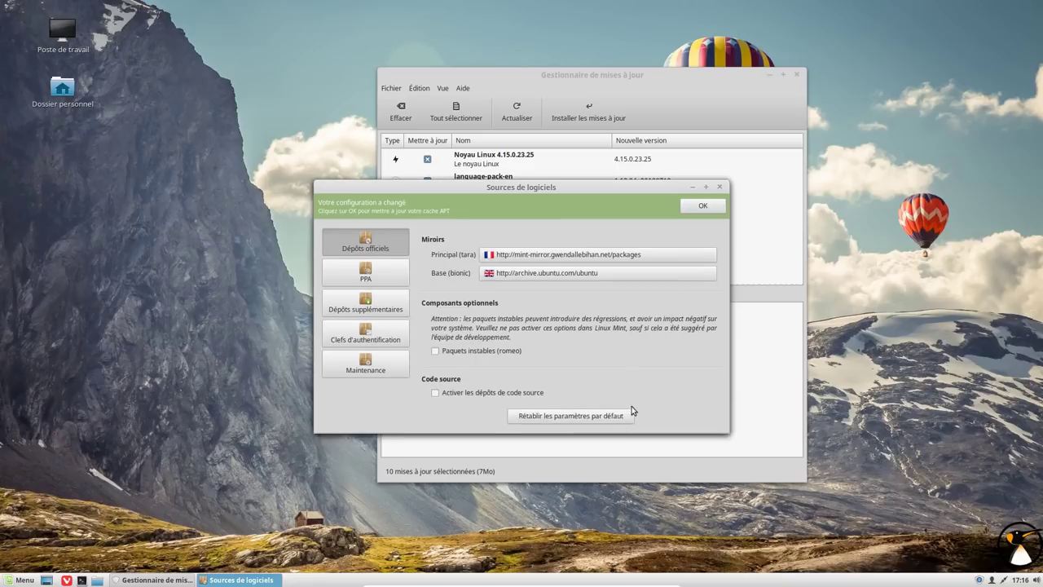
click(518, 274)
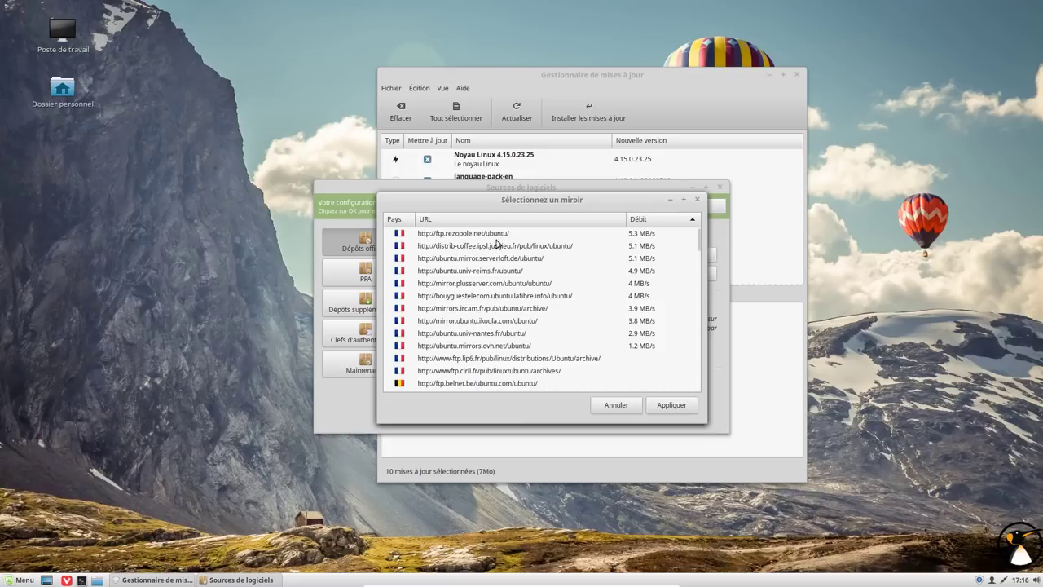
click(524, 234)
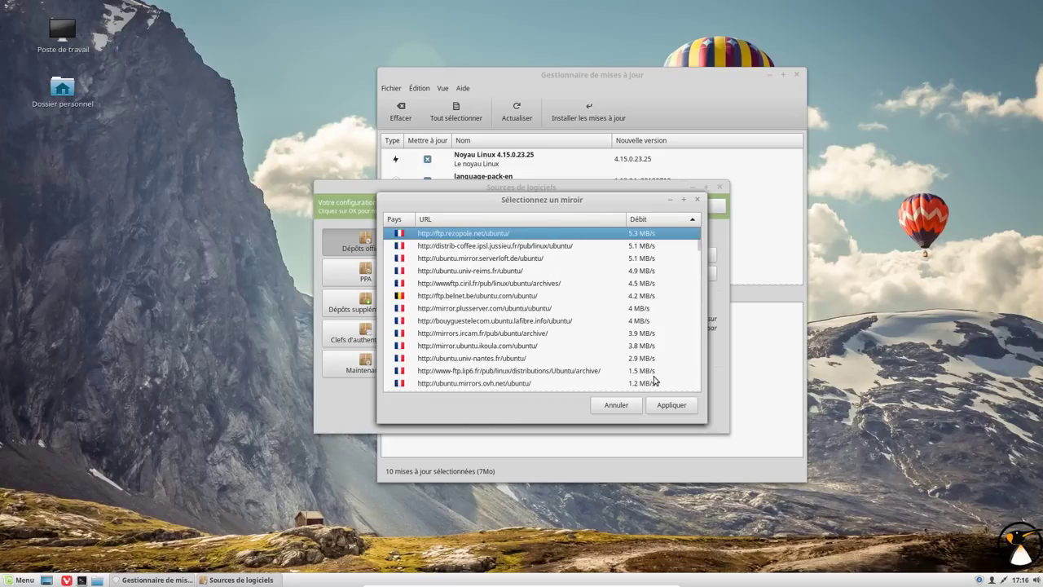
click(671, 407)
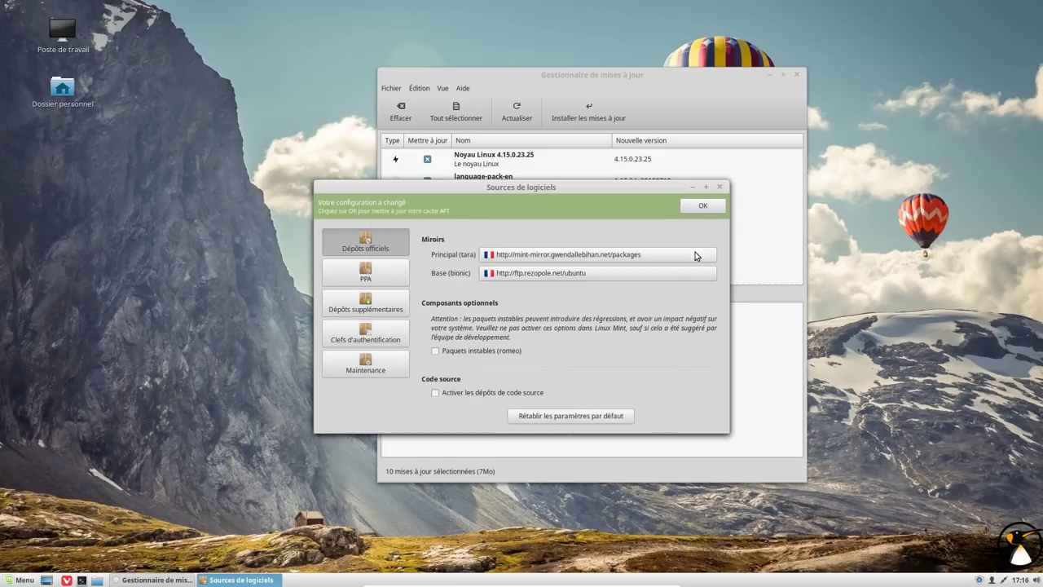
- Update the APT cache for the changed mirrors, with the download details expanded
click(702, 208)
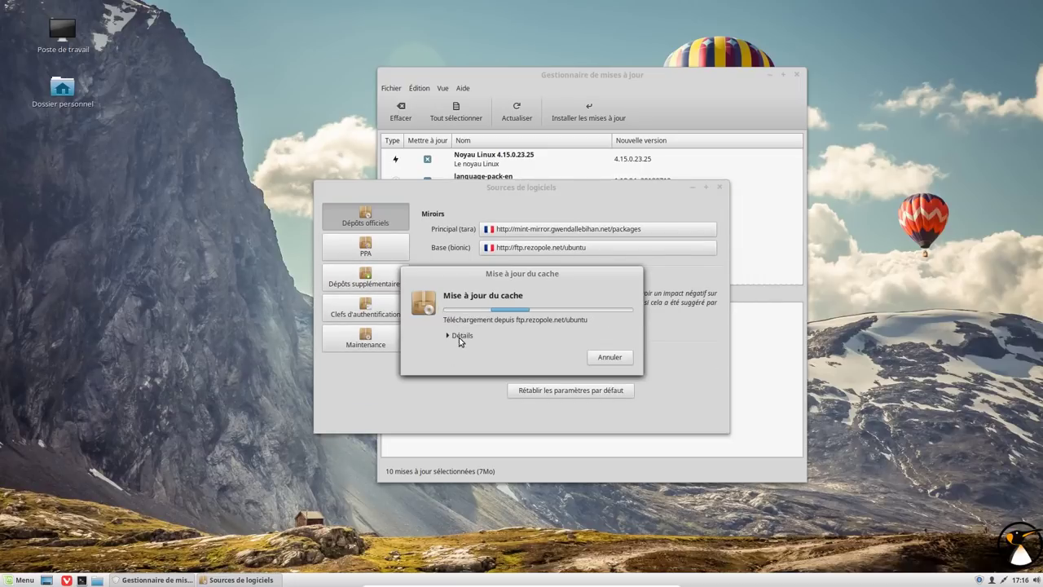
click(460, 336)
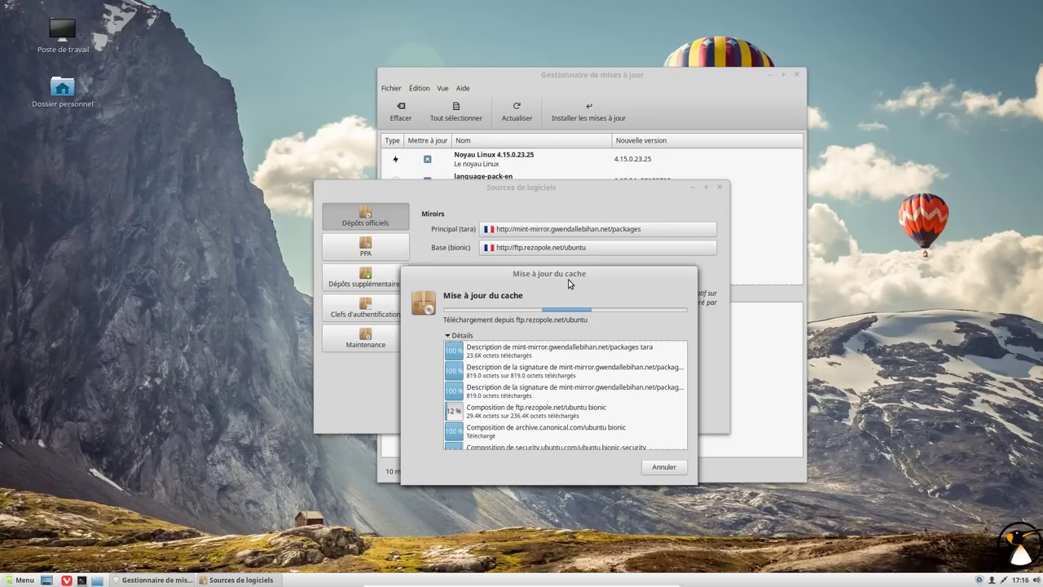
drag(570, 278, 569, 246)
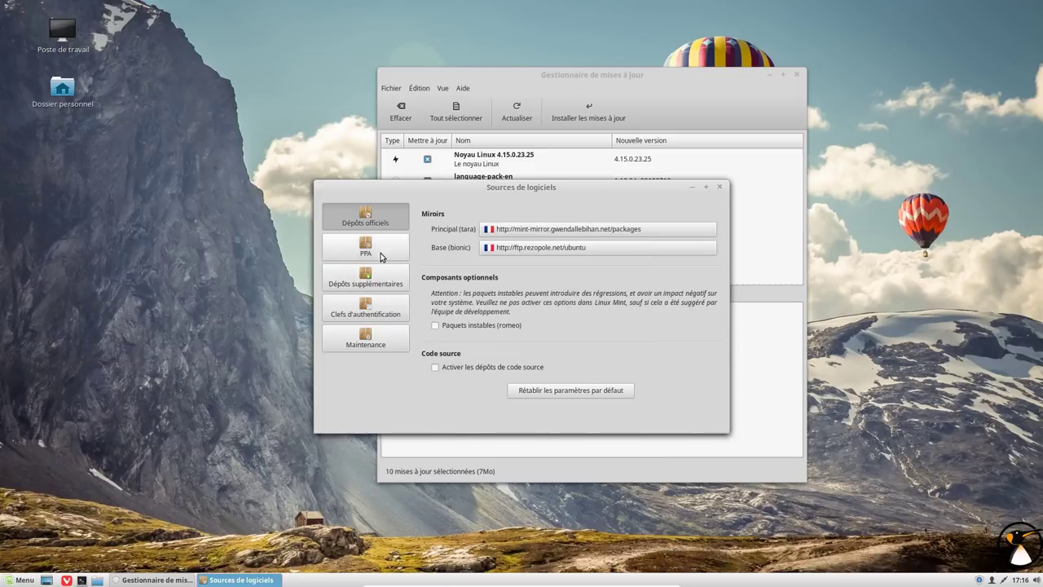
- Look through the PPA, additional repositories, authentication keys and maintenance pages of the software sources, ending on Dépôts officiels
click(379, 253)
click(379, 283)
click(381, 312)
click(379, 277)
click(381, 334)
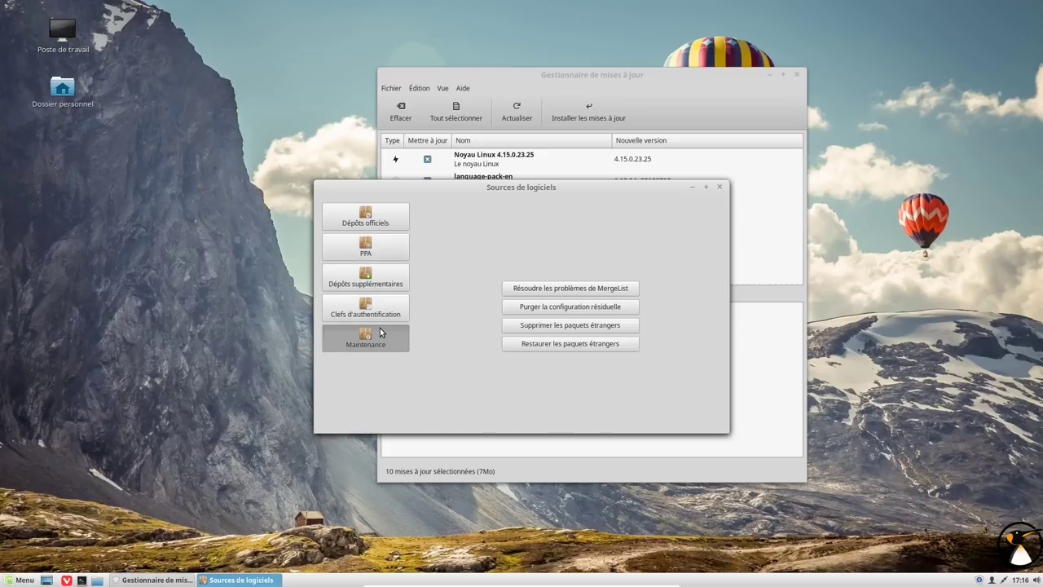
click(380, 246)
click(366, 216)
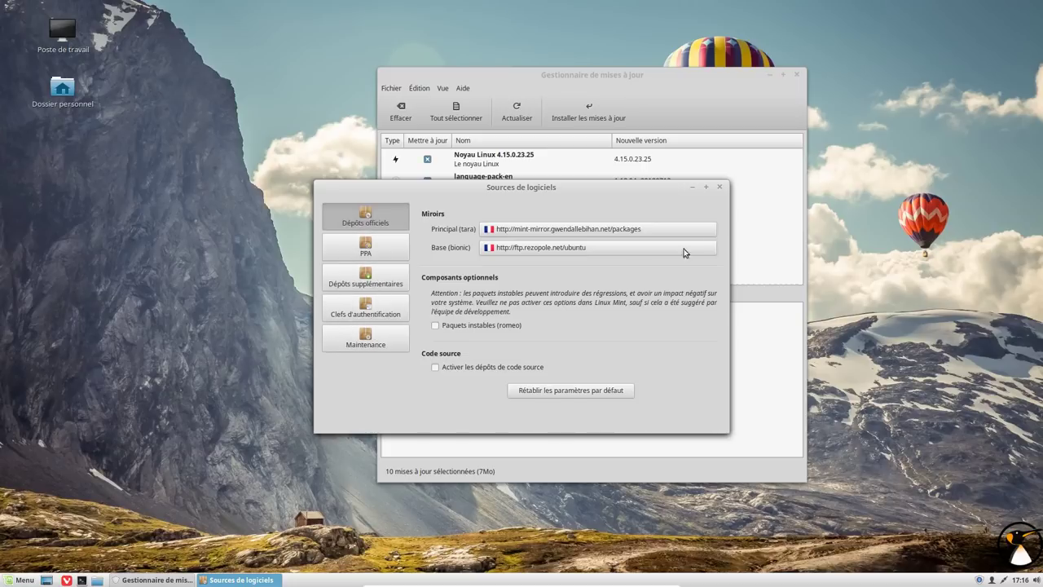
- Close the software sources, review the list of available updates, and close the update manager
click(722, 188)
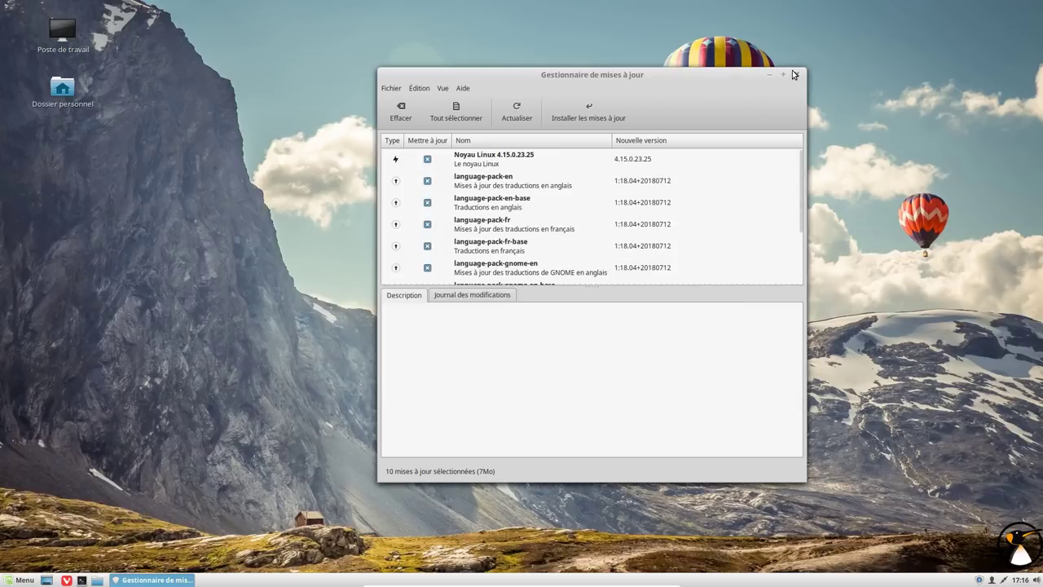
scroll(614, 203, down, 3)
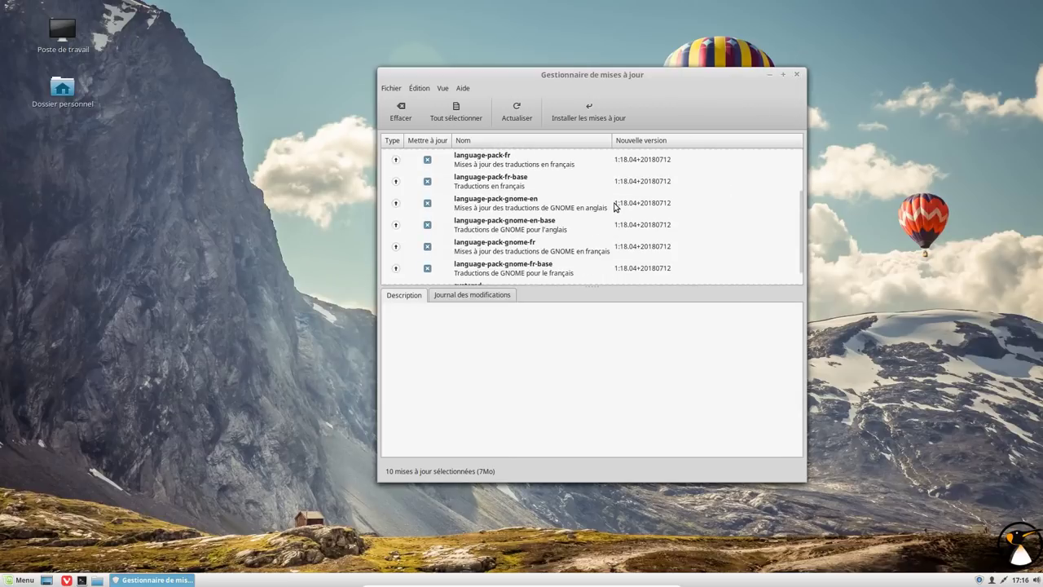
click(796, 74)
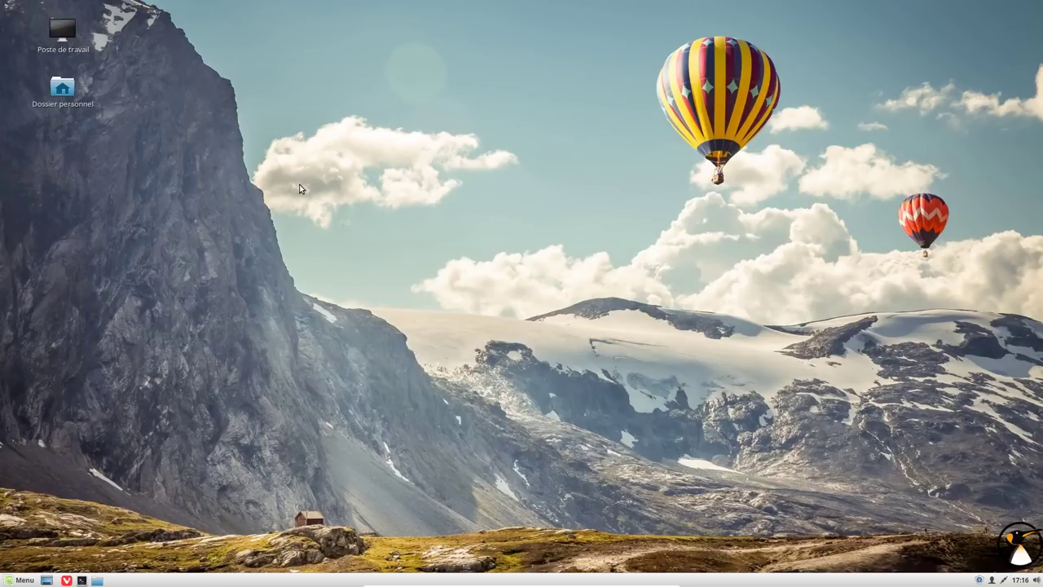
- Browse the file system to /etc/apt/sources.list.d to check its repository files, and close the file manager
double_click(62, 33)
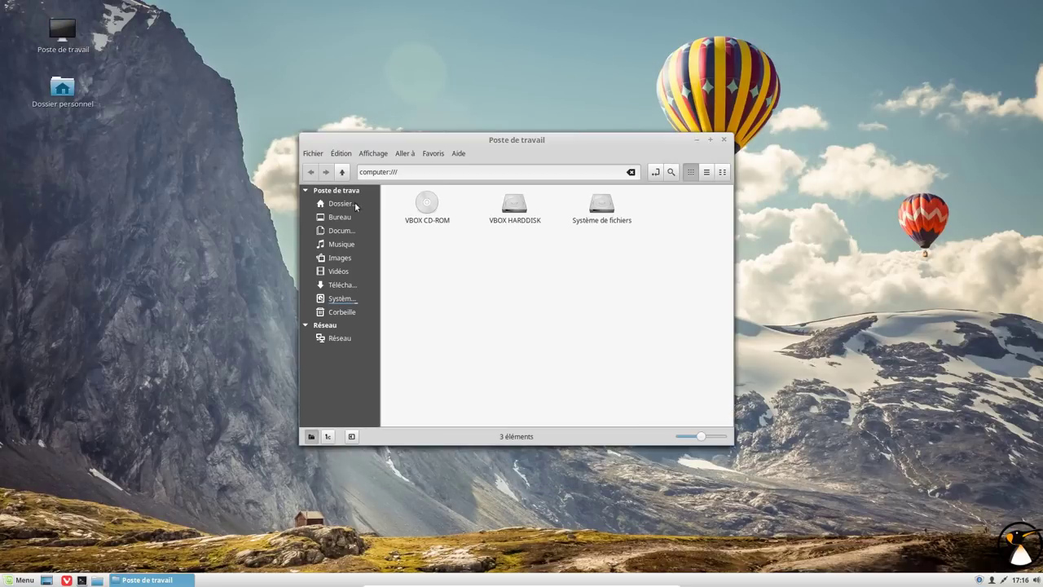
click(342, 299)
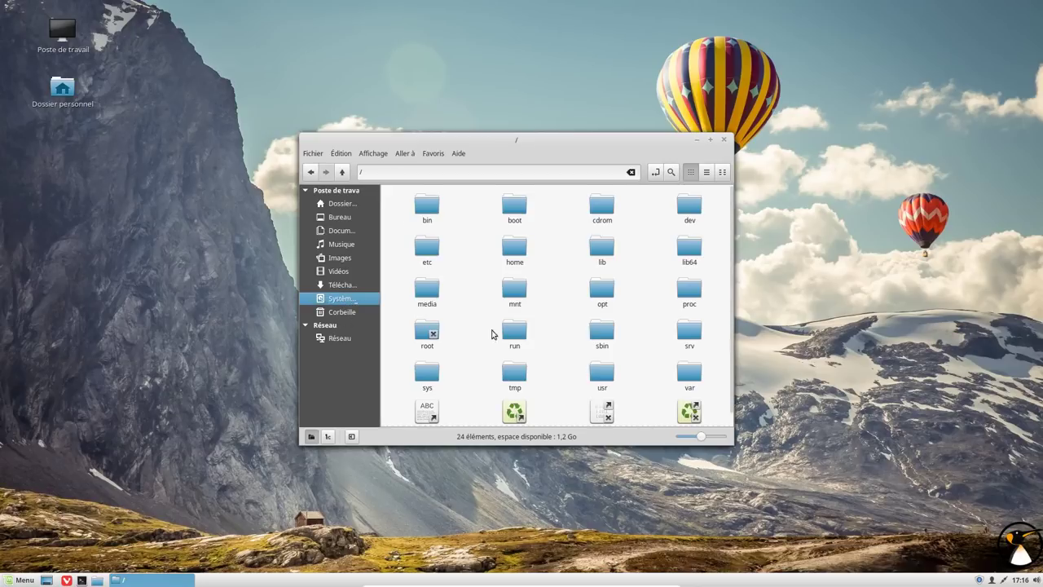
double_click(422, 253)
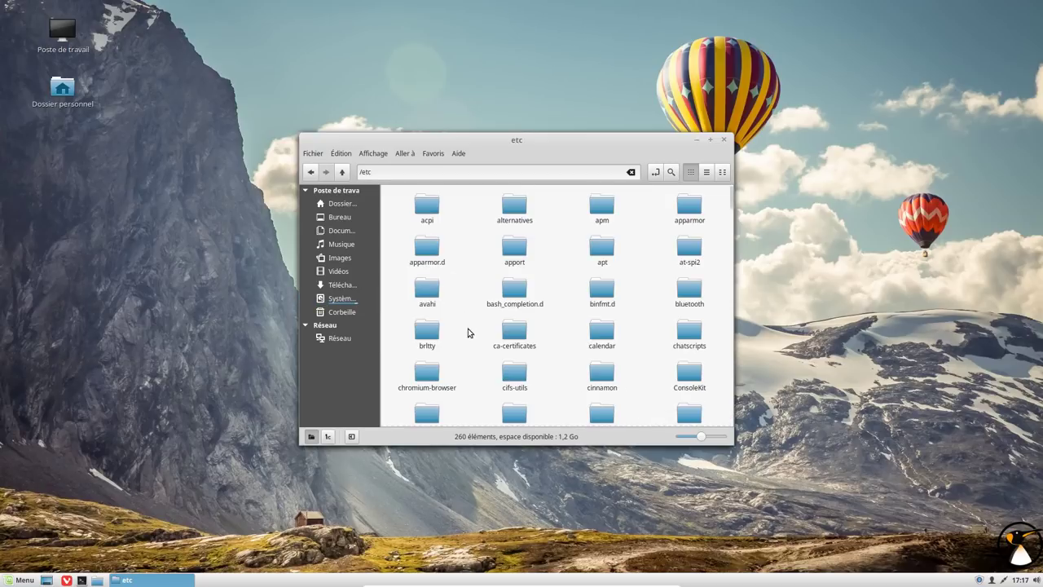
double_click(603, 242)
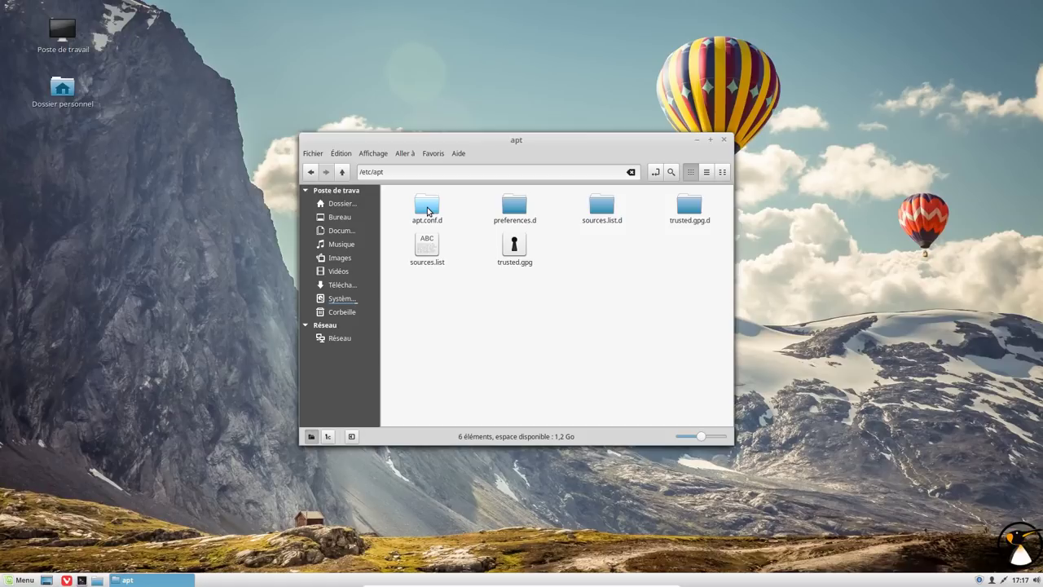
double_click(604, 210)
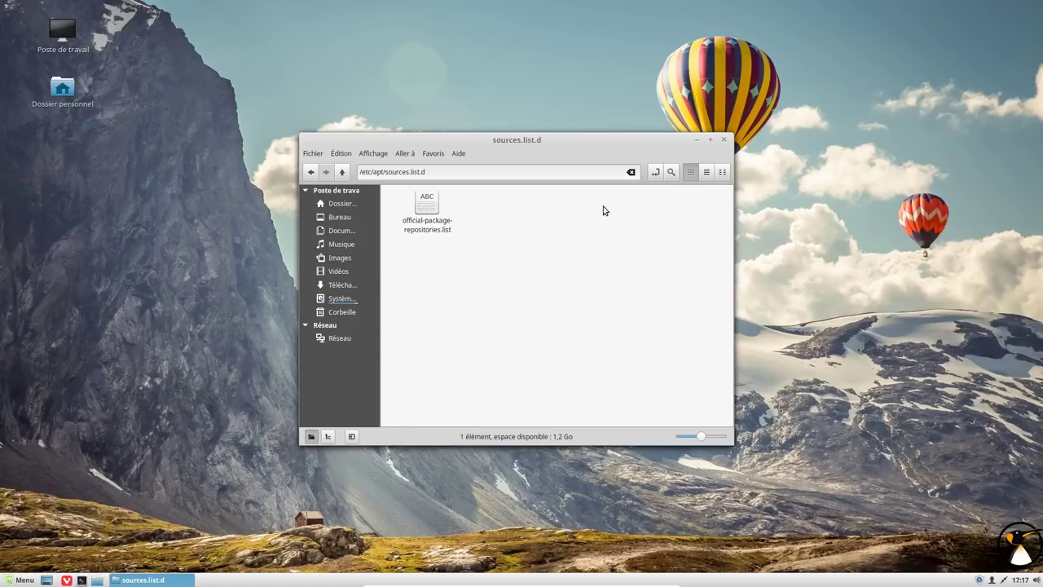
click(724, 140)
- Check the Internet application category, and launch the Vivaldi browser and a terminal
click(20, 579)
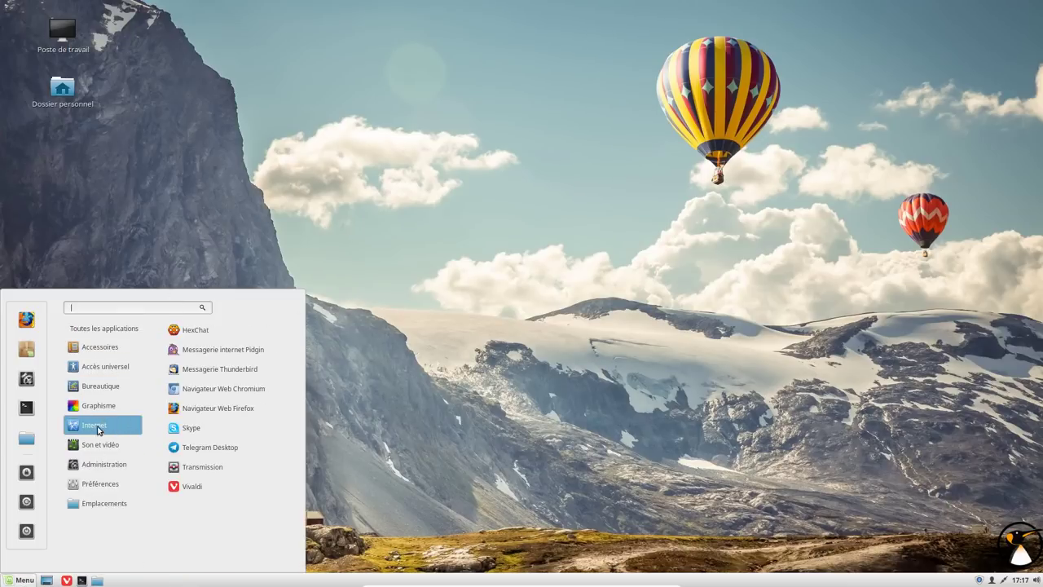
click(66, 580)
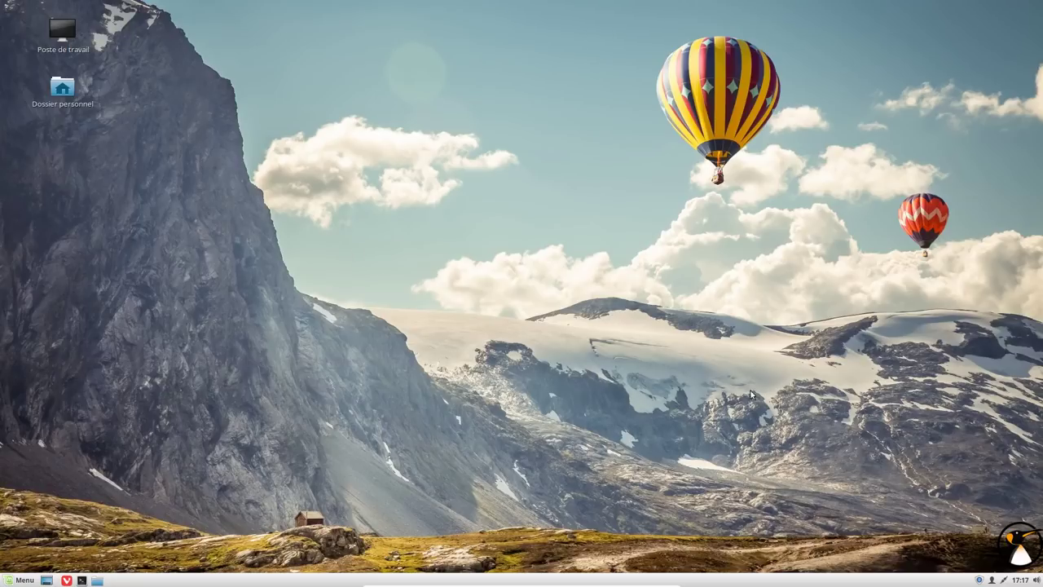
click(16, 579)
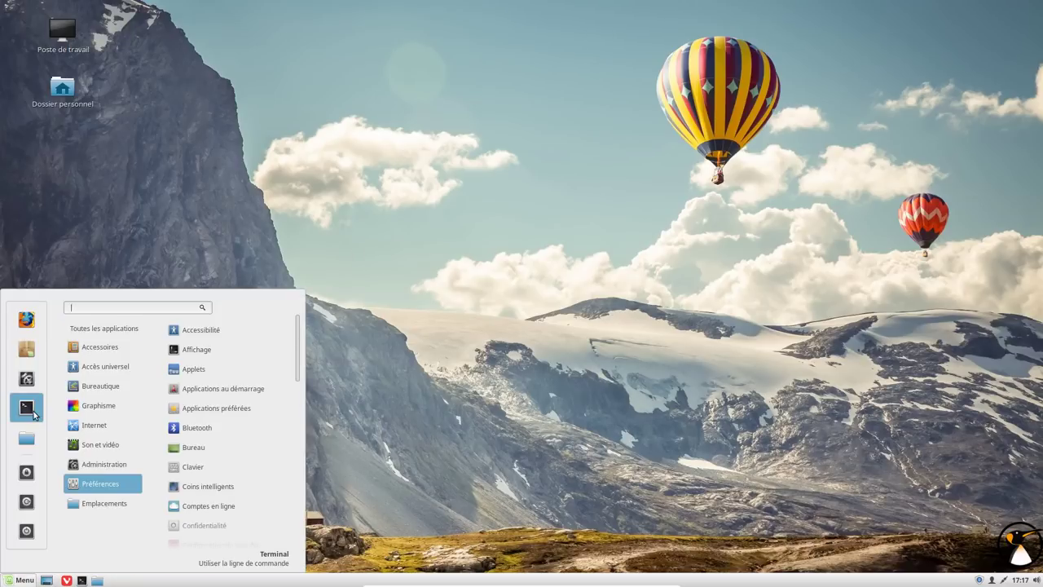
click(30, 408)
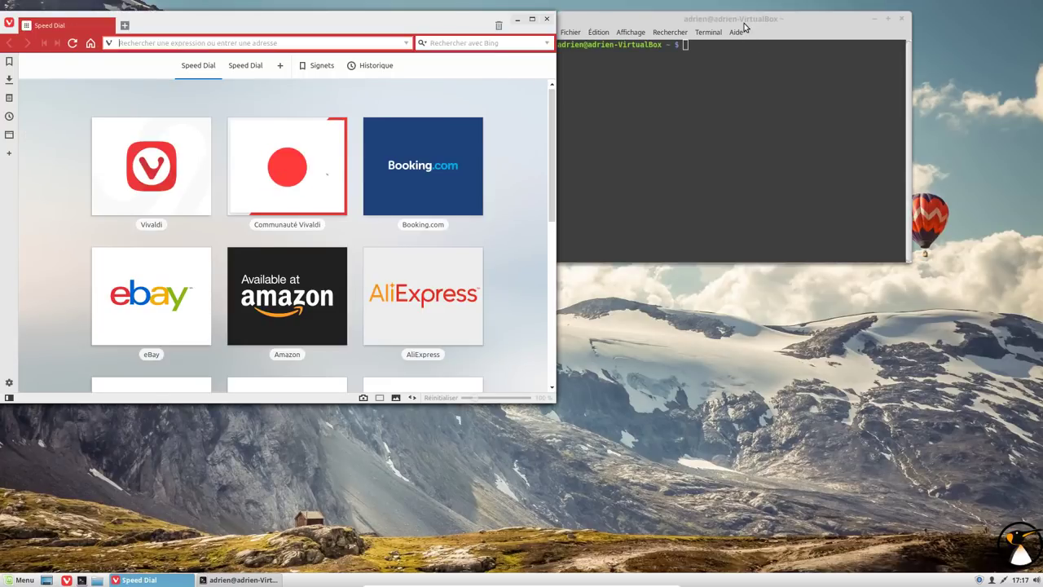
- Activate the terminal window and enlarge its text by two zoom levels
click(747, 29)
key(ctrl+plus)
key(ctrl+plus)
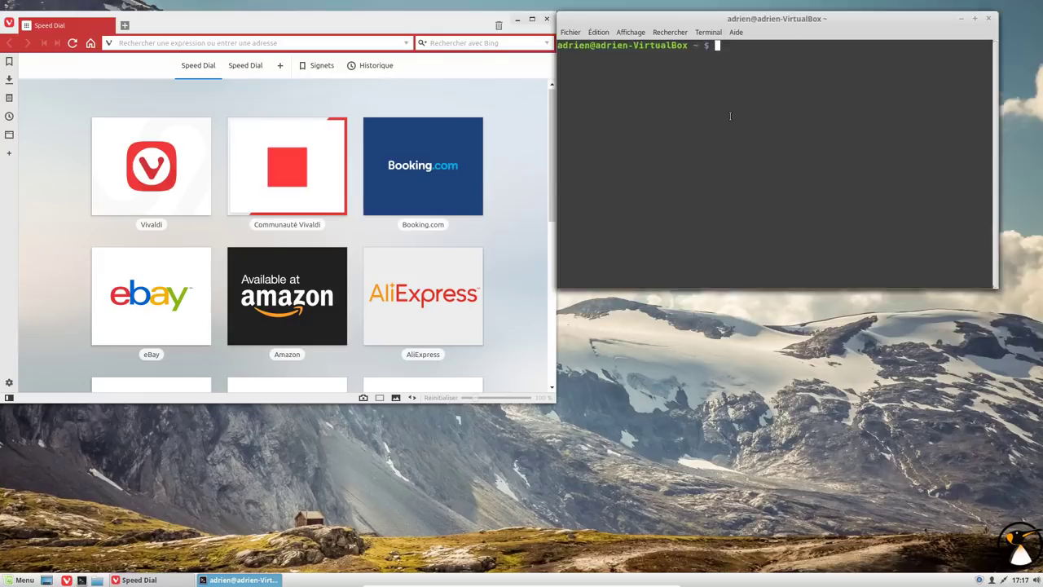
- Check the disk space usage of all file systems with df -h, highlighting the root partition's available space and usage
drag(679, 35, 456, 98)
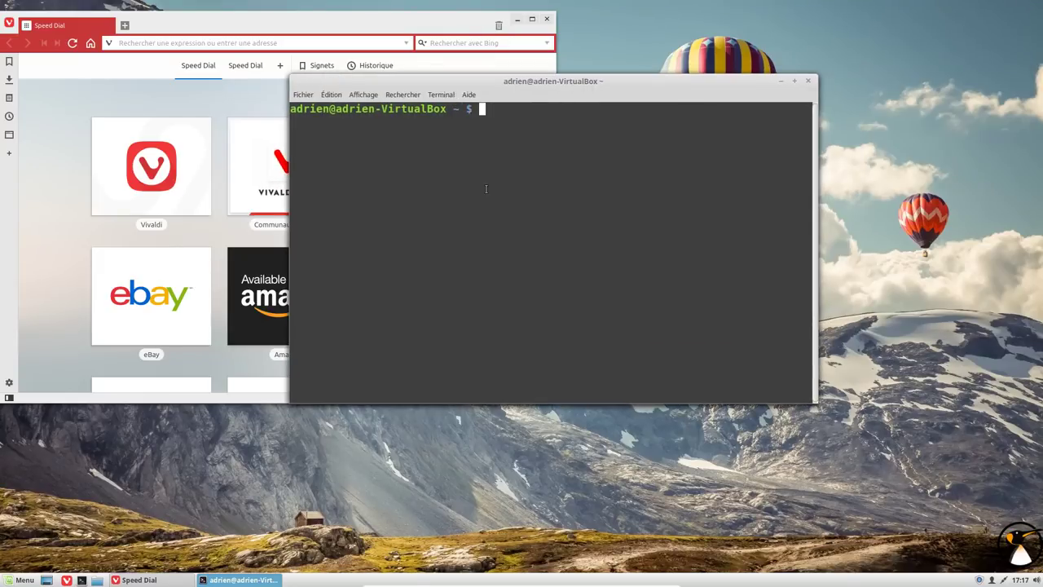
text(df -h)
key(Return)
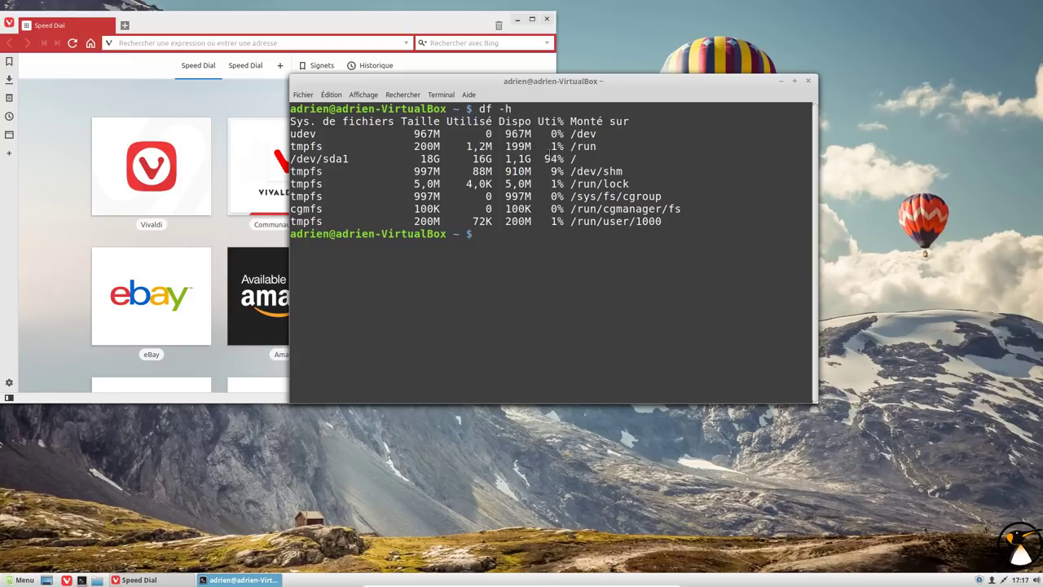
drag(566, 158, 506, 158)
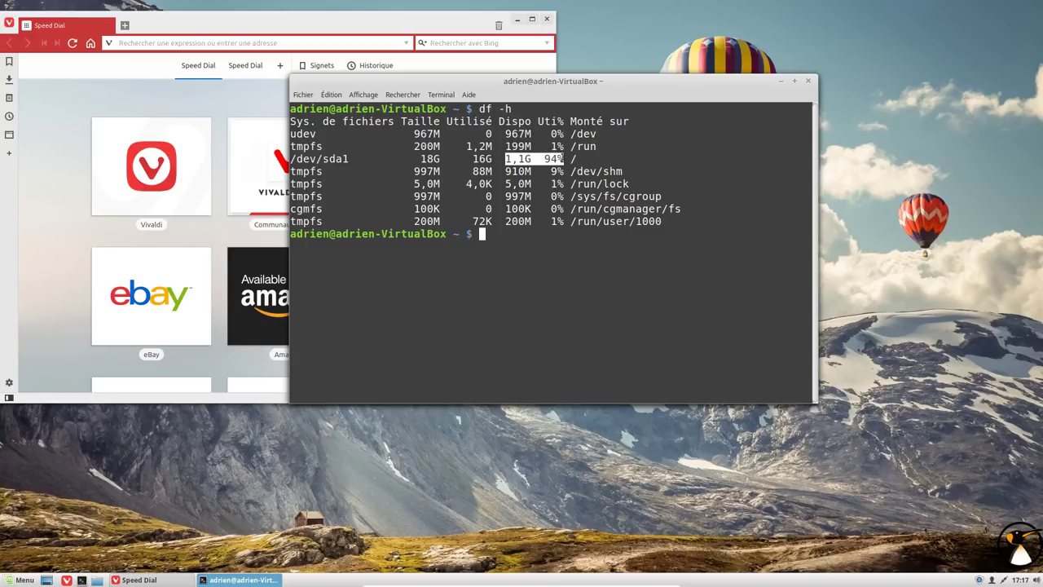
click(424, 158)
- Open a root shell with sudo -i, enter the account password, and list the available apt commands with apt help
text(sudo -i)
key(Return)
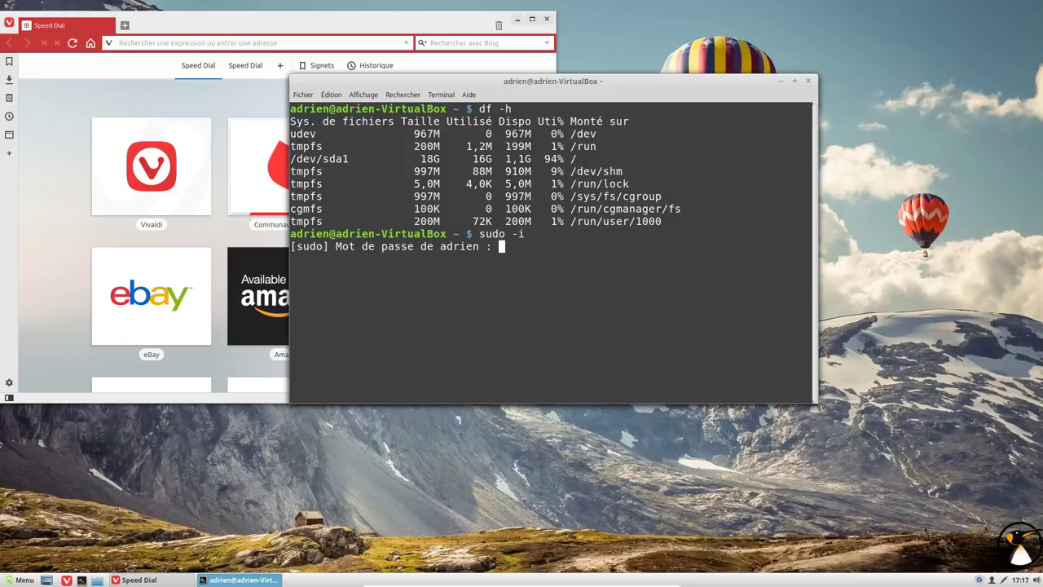
key(Return)
text(apt help)
key(Return)
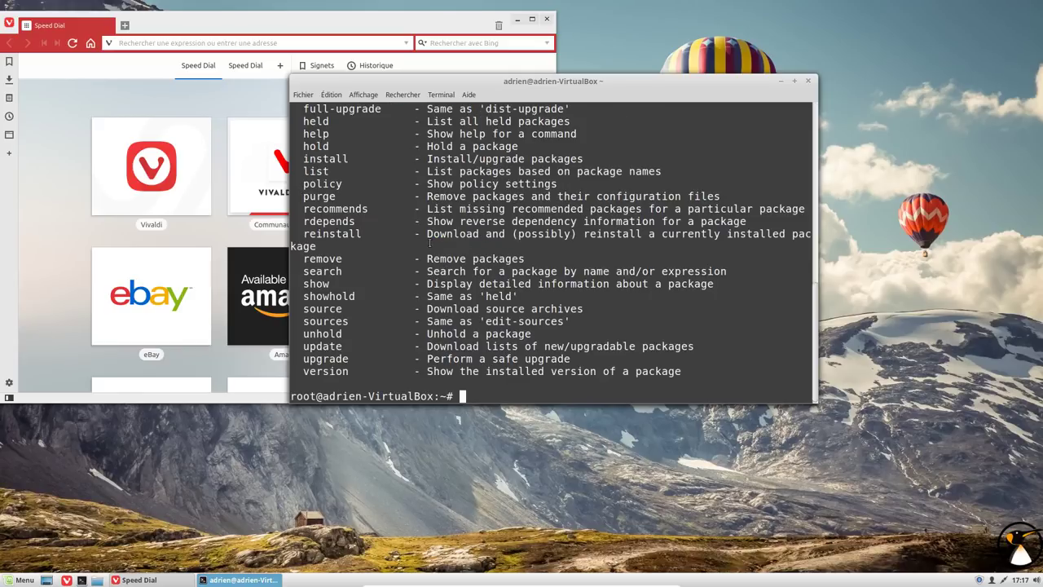
scroll(430, 242, up, 5)
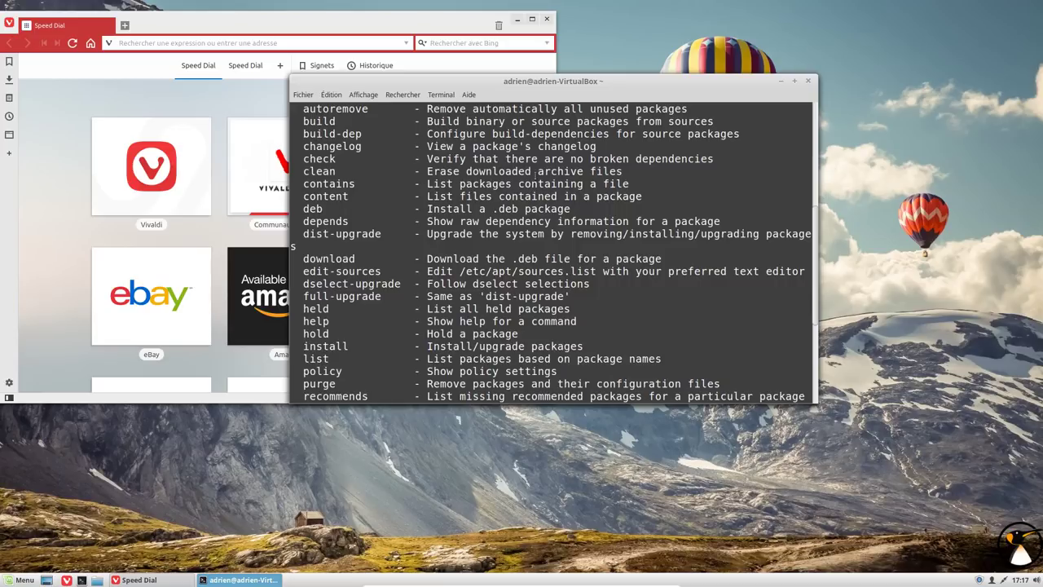
- Erase the downloaded package archives with apt clean
text(apt clea)
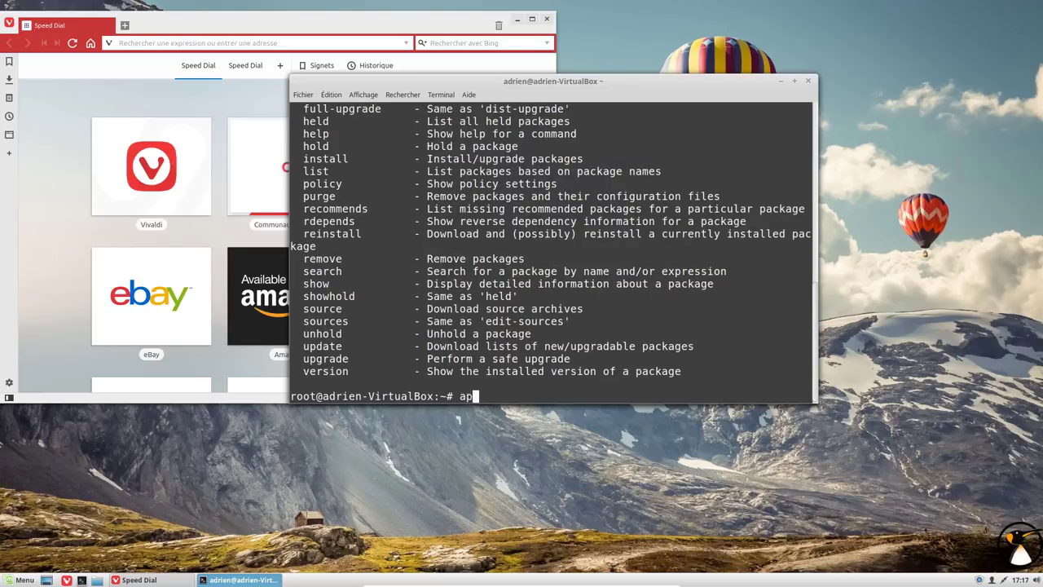
text(n)
key(Return)
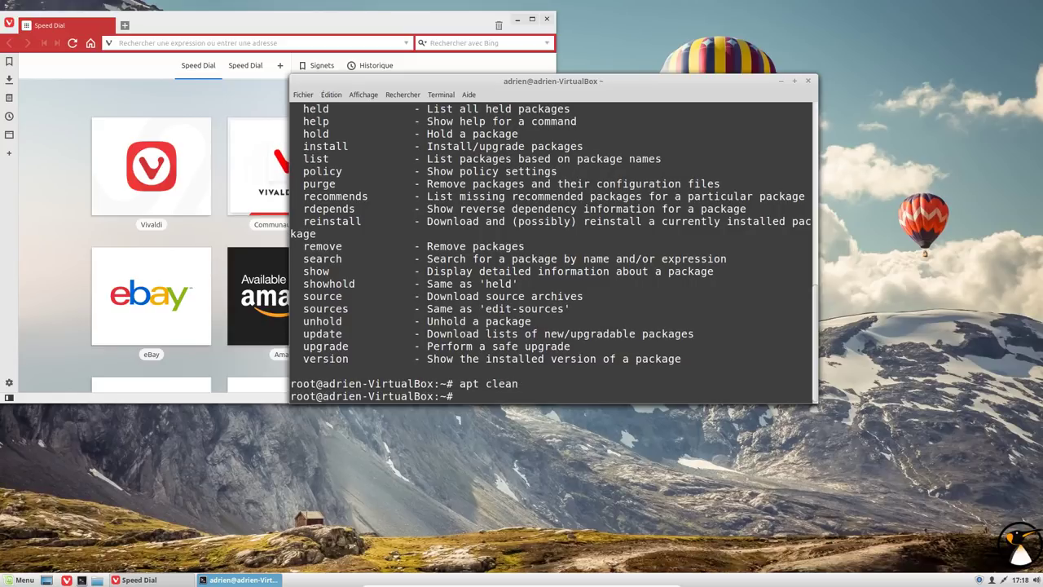
- Run df -h again after the cleanup to recheck the root partition's free space
text(df -h)
key(Return)
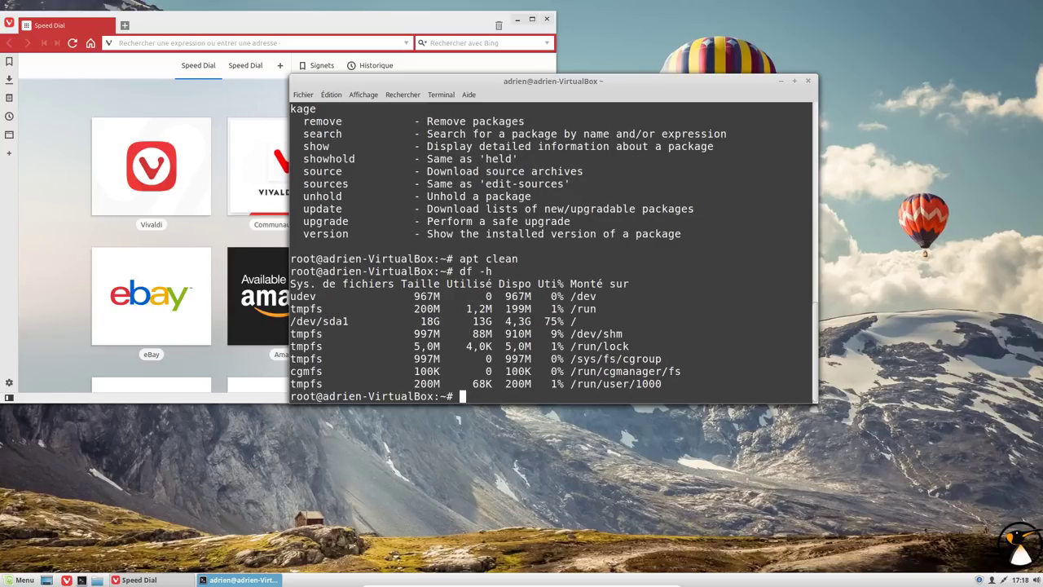
drag(519, 321, 569, 323)
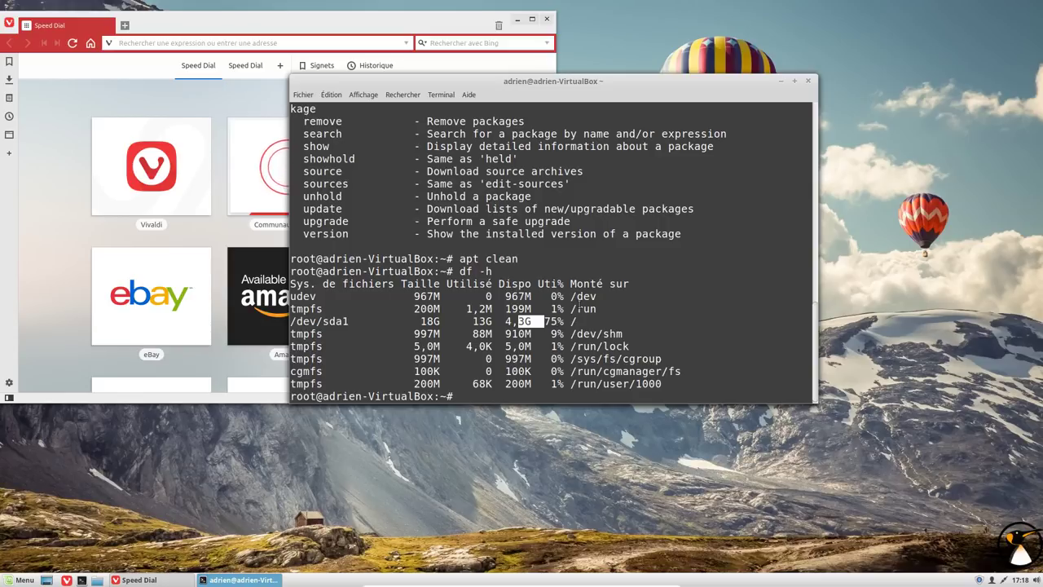
click(656, 230)
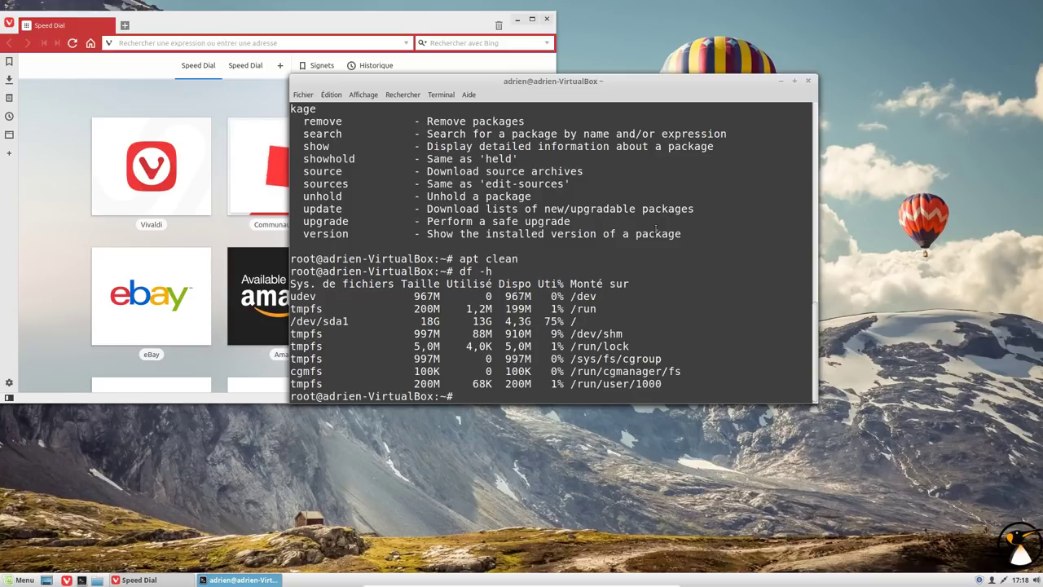
- Display the distribution release details with lsb_release -a, and close the terminal despite its active process
text(lsb_release -a)
key(Return)
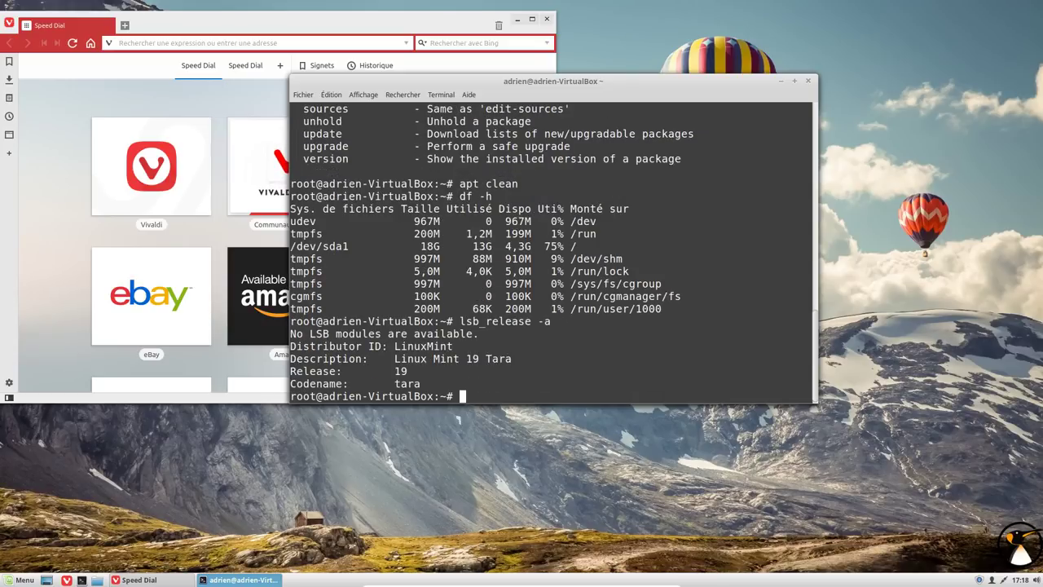
click(808, 81)
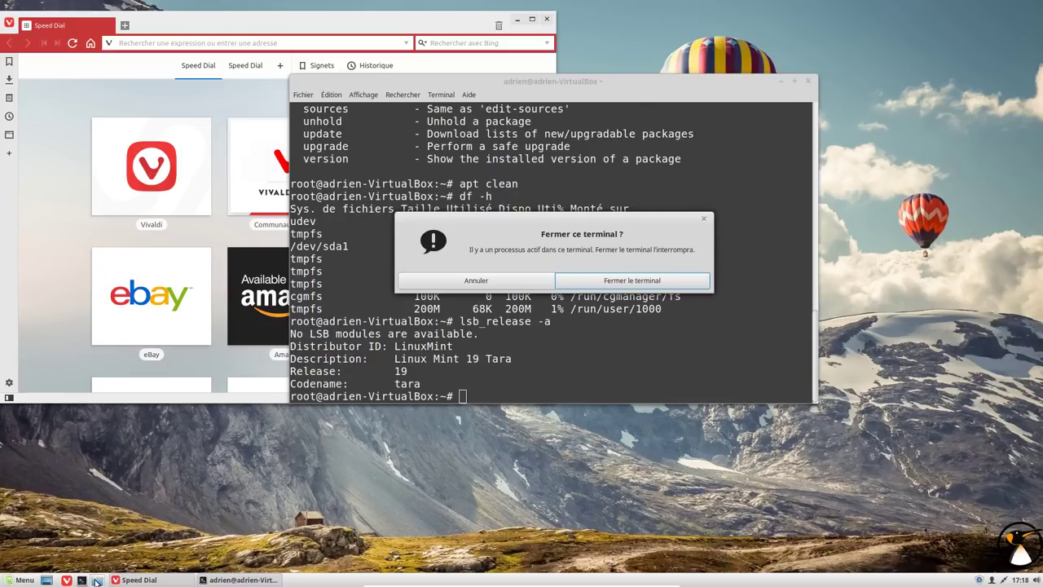
click(587, 282)
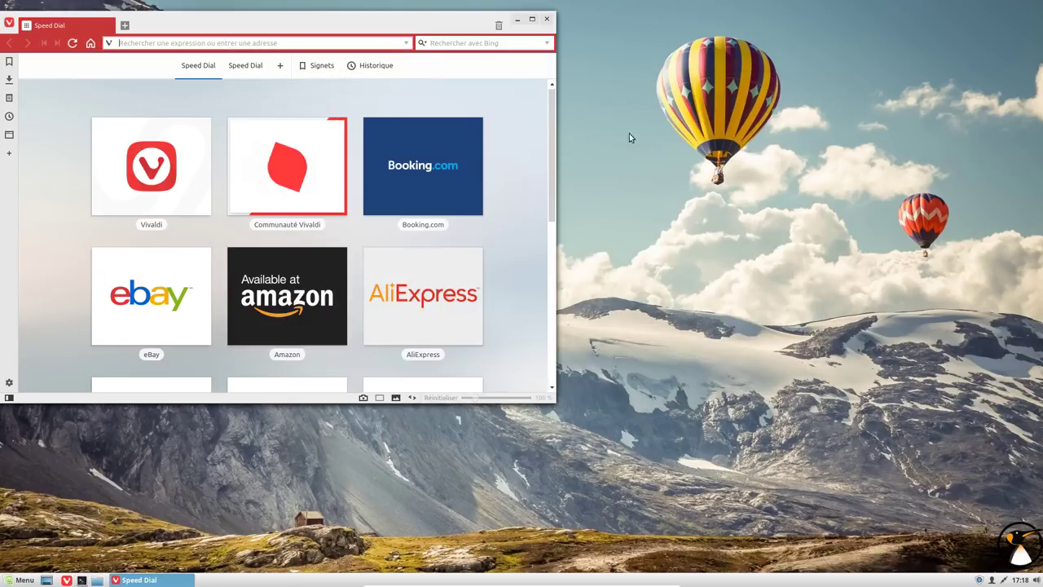
- Open the file manager and browse from the home folder to Upgrade-Backup/APT/sources.list.d
key(super+e)
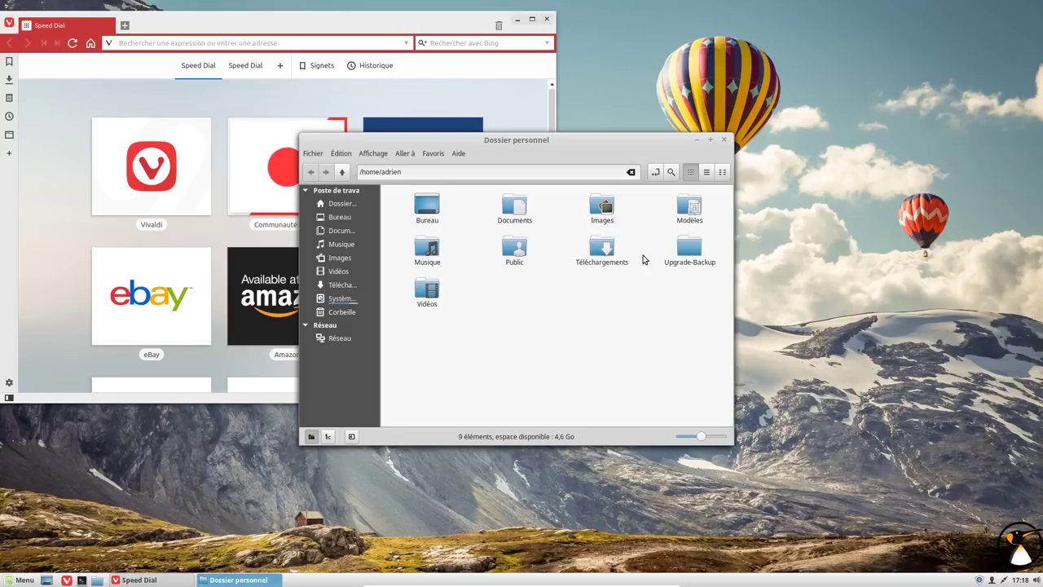
double_click(689, 256)
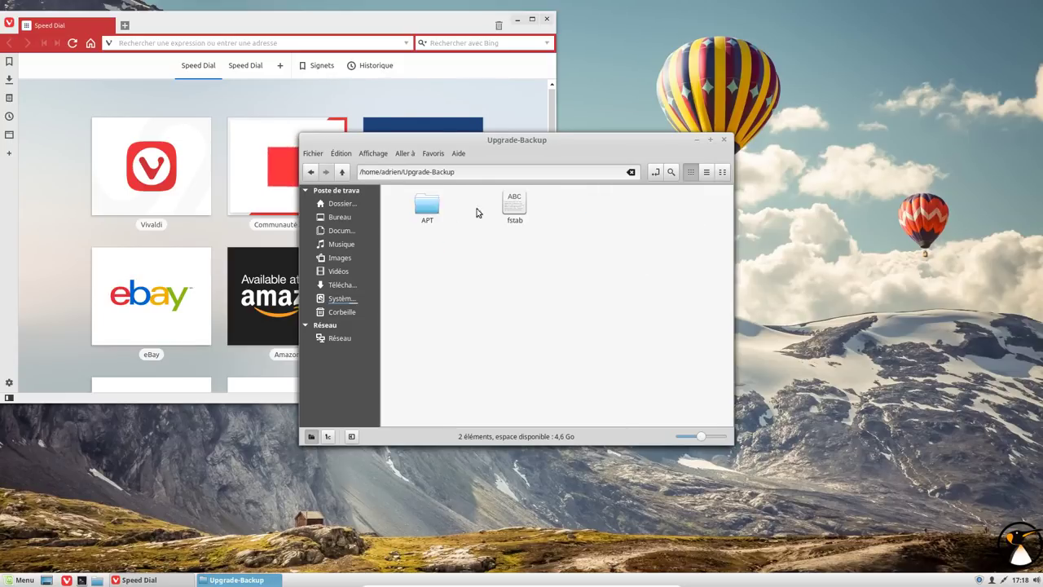
double_click(435, 214)
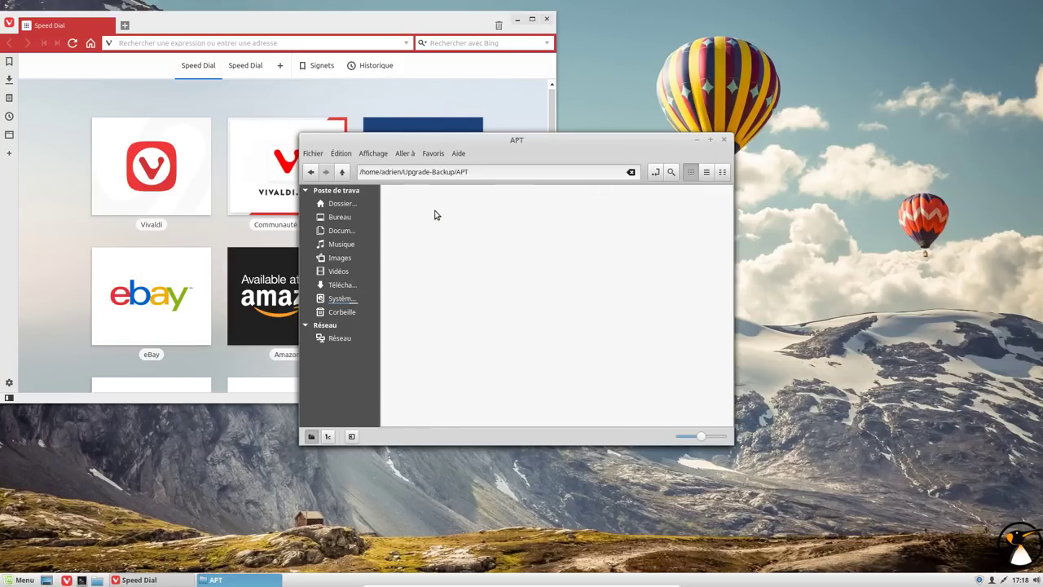
click(418, 217)
double_click(418, 217)
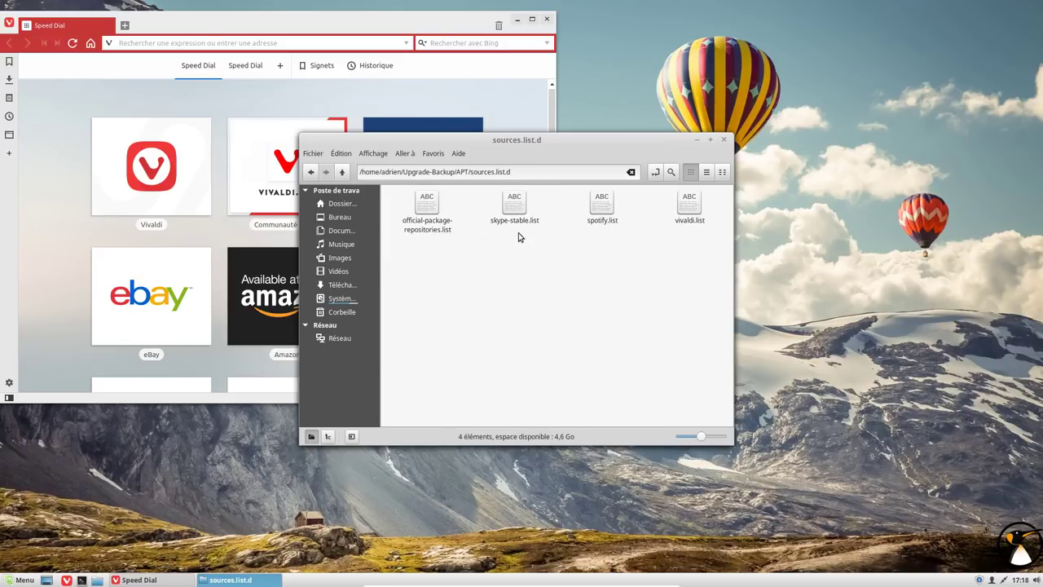
- Open the backed-up vivaldi.list, close the Vivaldi browser covering it, examine its repository line, and close the file
double_click(689, 208)
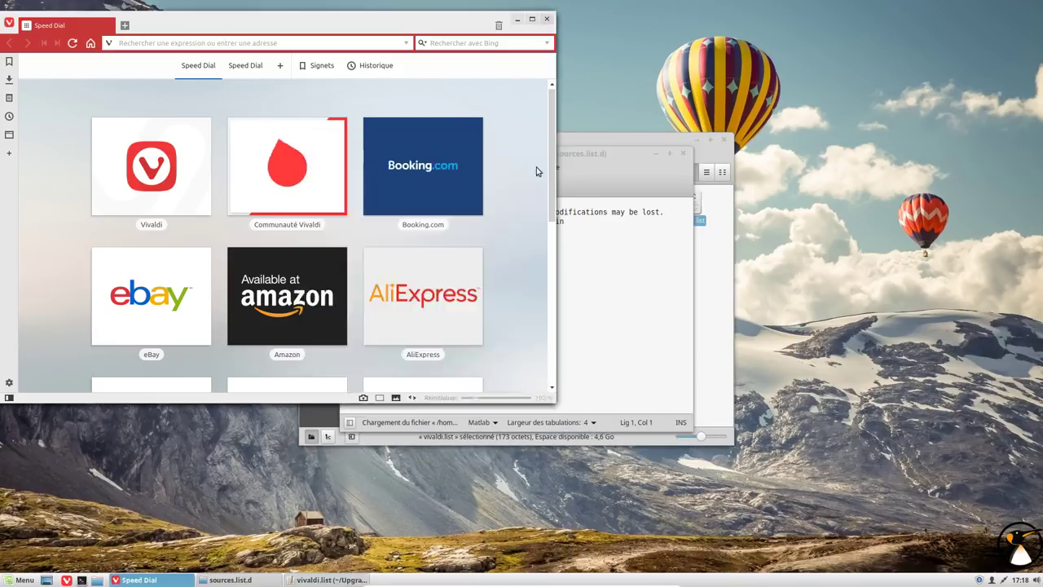
key(alt+F4)
drag(351, 221, 562, 222)
click(683, 155)
- Inspect the repository lines in the backed-up spotify.list and skype-stable.list, closing each file
click(603, 206)
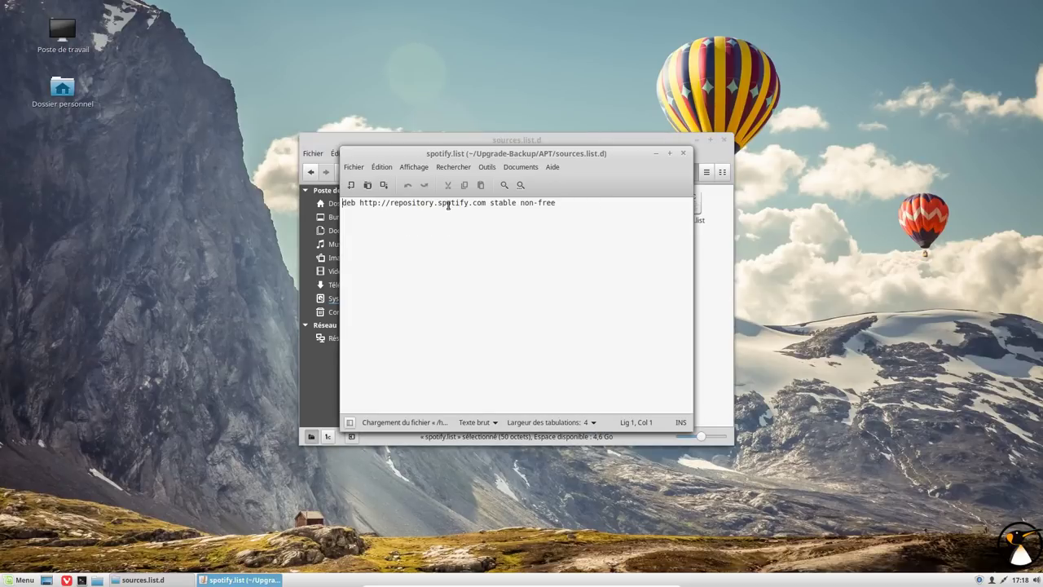
click(685, 157)
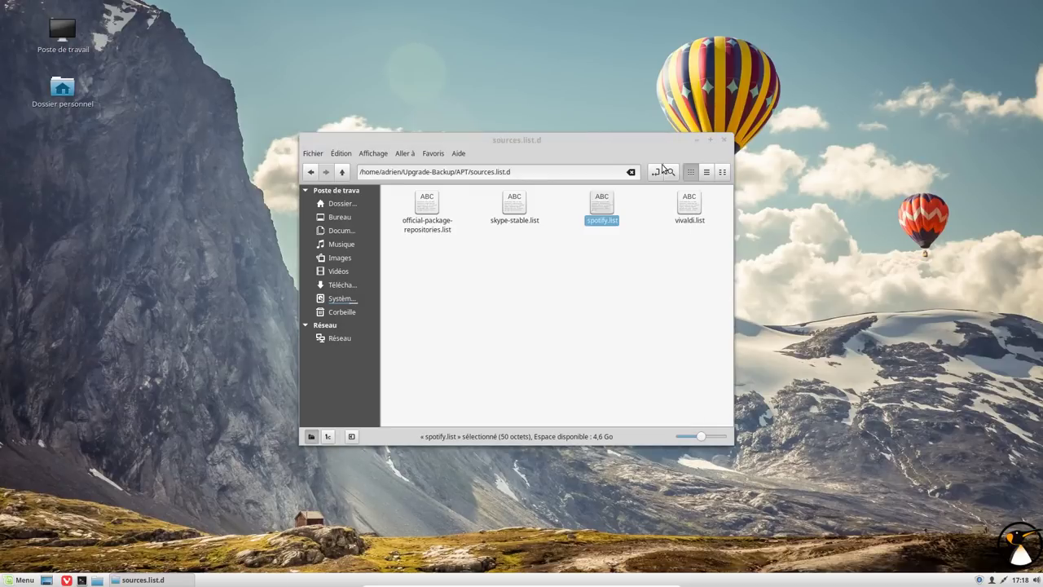
click(520, 211)
double_click(520, 211)
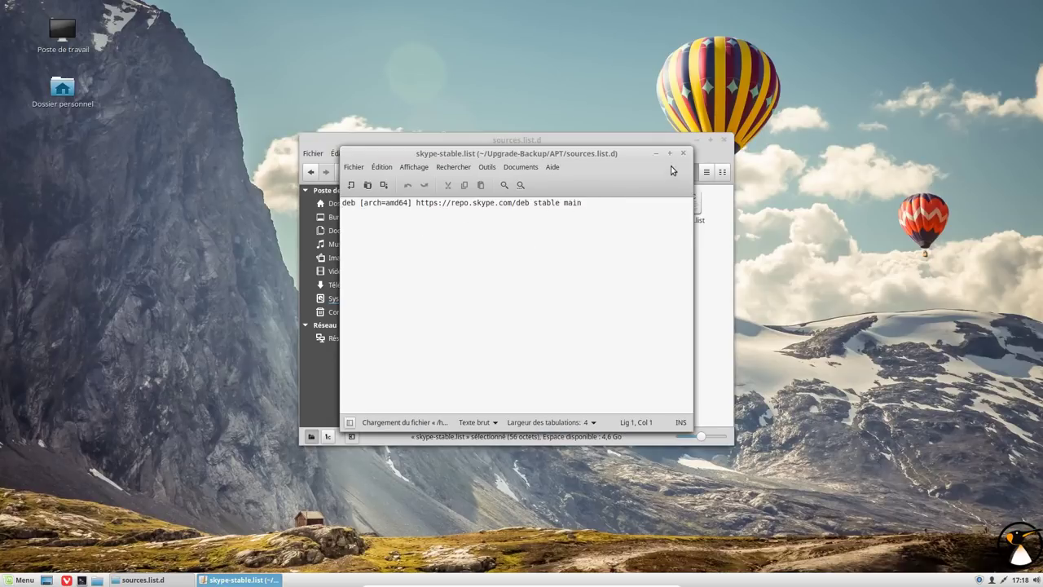
click(683, 154)
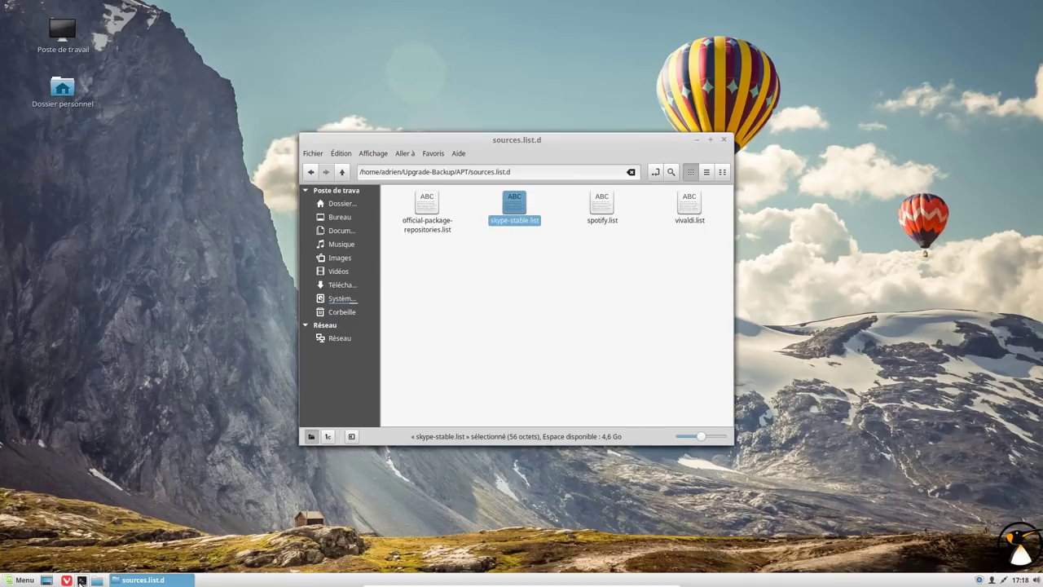
- Open a terminal and change to the Upgrade-Backup/APT/sources.list.d/ directory
click(459, 131)
key(ctrl+alt+t)
drag(480, 177, 476, 252)
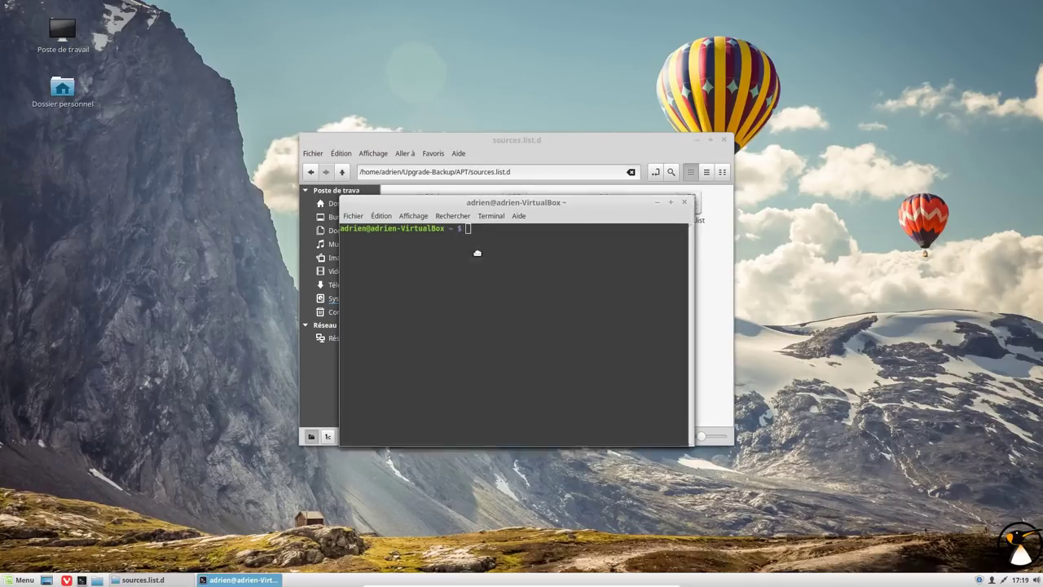
text(cd )
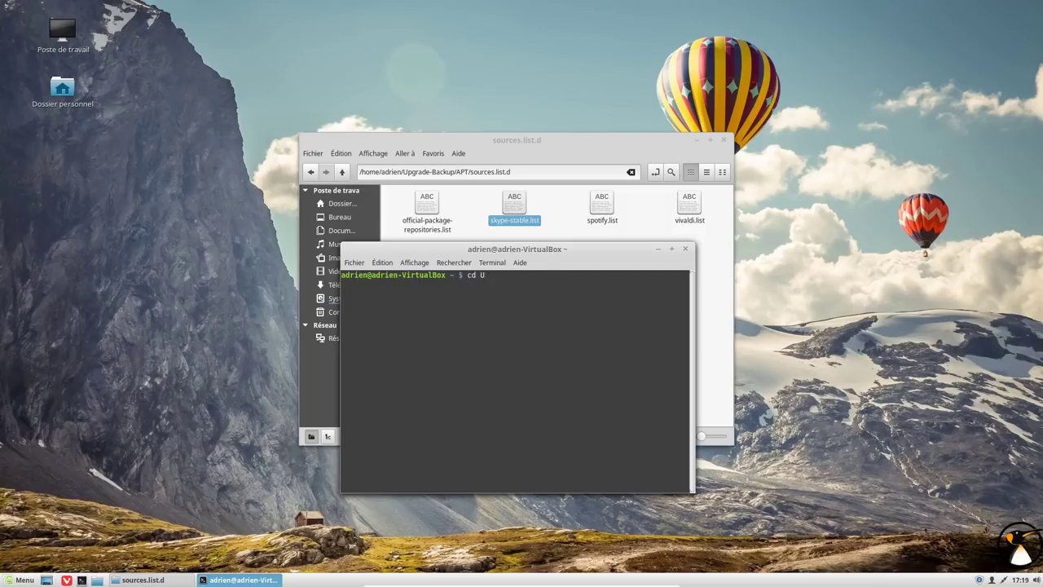
text(U)
key(Tab)
text(APT/sou)
key(Tab)
key(Return)
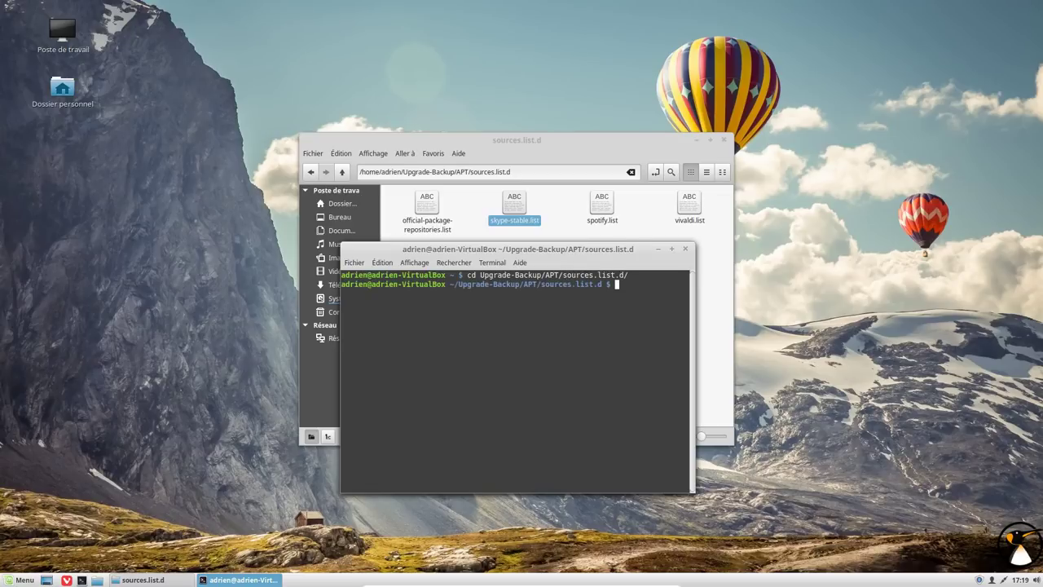
- Copy skype-stable.list into /etc/apt/sources.list.d/ with sudo cp, entering the account password
text(scp)
key(BackSpace)
key(BackSpace)
text(sudo cp sk)
key(Tab)
text(/etc/apt/s)
key(Tab)
text(.d/)
key(Return)
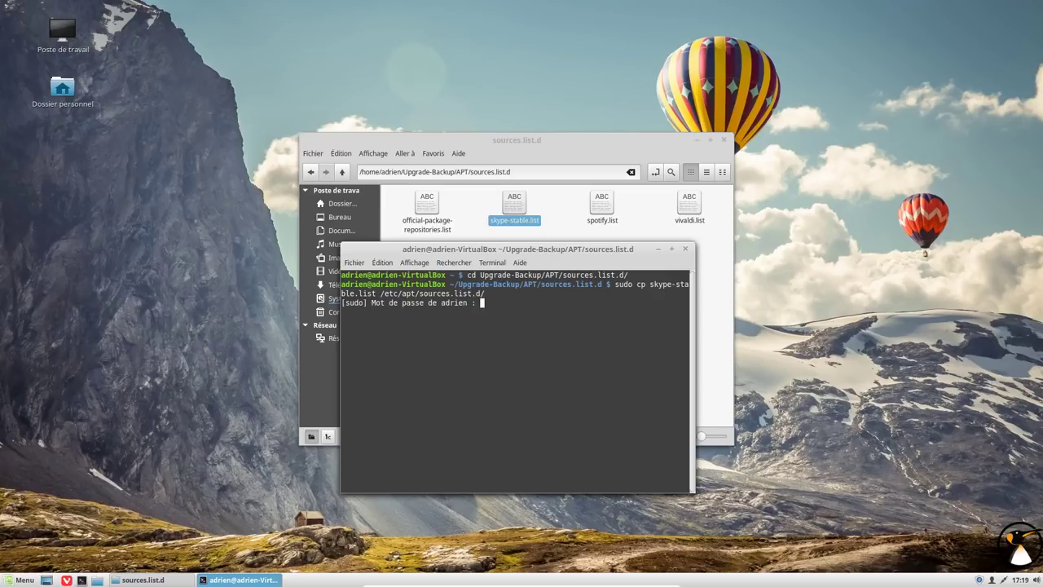
key(Return)
- Adapt the previous copy command to copy the Spotify list file, matched by spo*, into /etc/apt/sources.list.d/
key(Up)
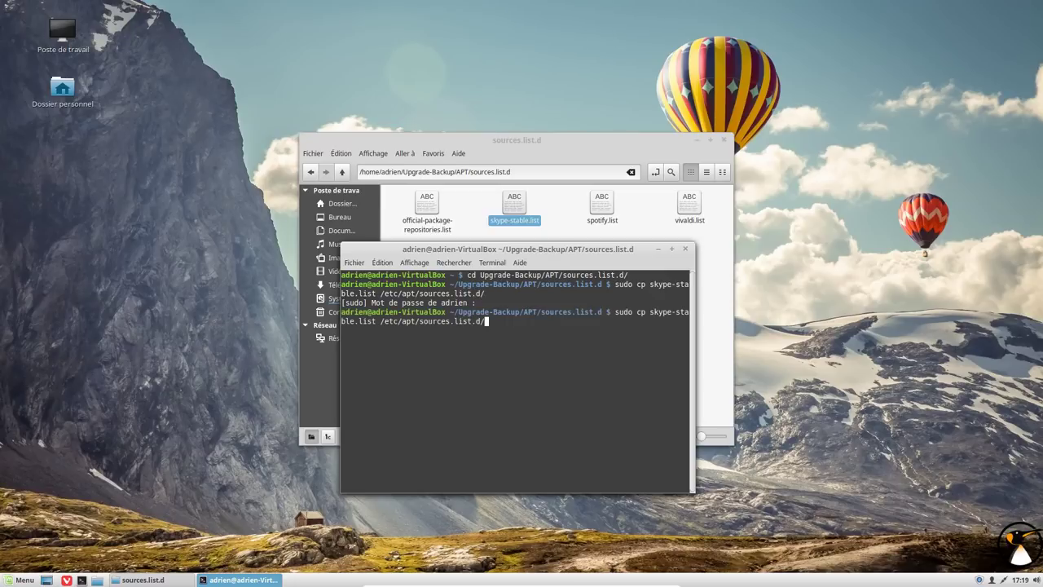
key(Left)
key(Left)
key(Left)
key(Left)
key(Left)
key(Left)
key(Left)
key(Left)
key(Left)
key(Left)
key(Left)
key(Left)
key(Left)
key(Left)
key(Left)
key(Left)
key(BackSpace)
key(BackSpace)
key(BackSpace)
key(BackSpace)
key(BackSpace)
key(BackSpace)
key(BackSpace)
key(BackSpace)
key(BackSpace)
key(BackSpace)
key(BackSpace)
key(Delete)
key(BackSpace)
key(BackSpace)
key(BackSpace)
key(BackSpace)
text(po*)
key(Return)
- Adapt the recalled copy command to copy the Vivaldi list file, matched by viv*, into /etc/apt/sources.list.d/
key(Up)
key(Right)
key(Right)
key(Right)
key(Right)
key(Delete)
key(Delete)
key(Delete)
key(Delete)
text(viv*)
key(Return)
- Refresh the package lists with sudo apt update, and check the Vivaldi repository line in the output
text(sudo apt upda)
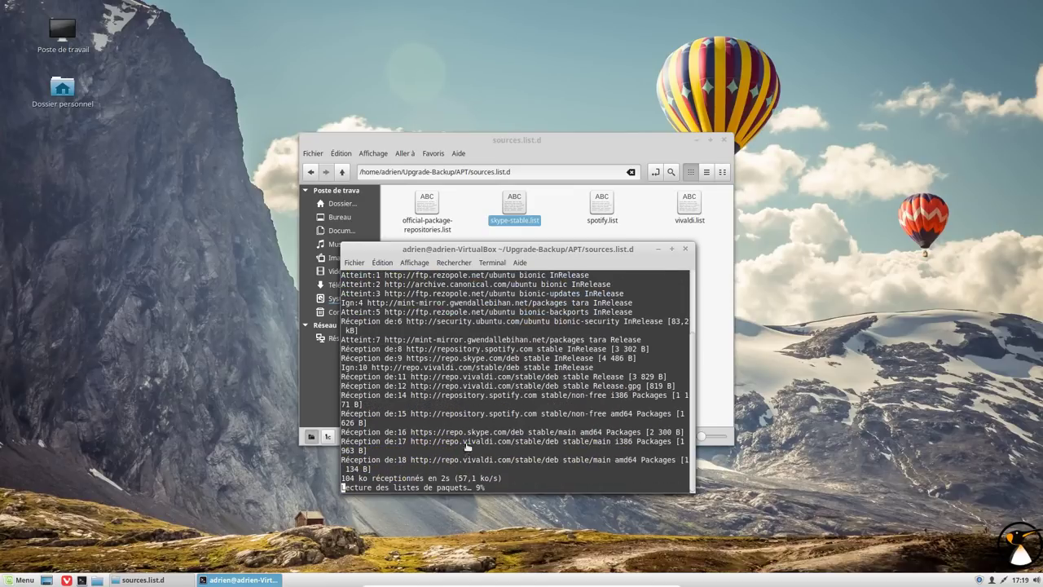
drag(422, 460, 562, 460)
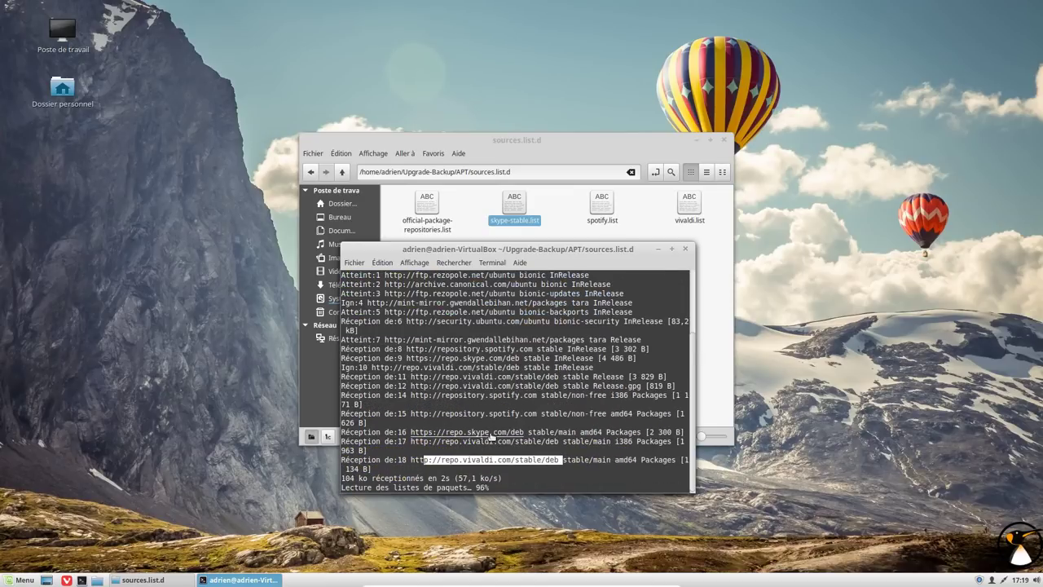
click(489, 441)
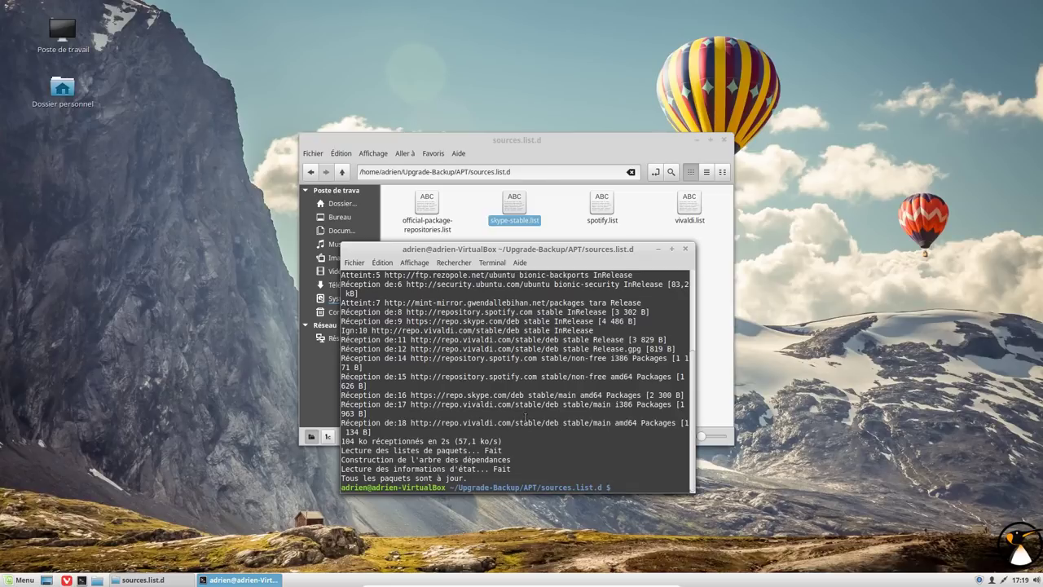
- Run sudo apt dist-upgrade, and enlarge the terminal text by two zoom levels to read its output
text(sudo apr)
text( dist-upgrade)
key(Return)
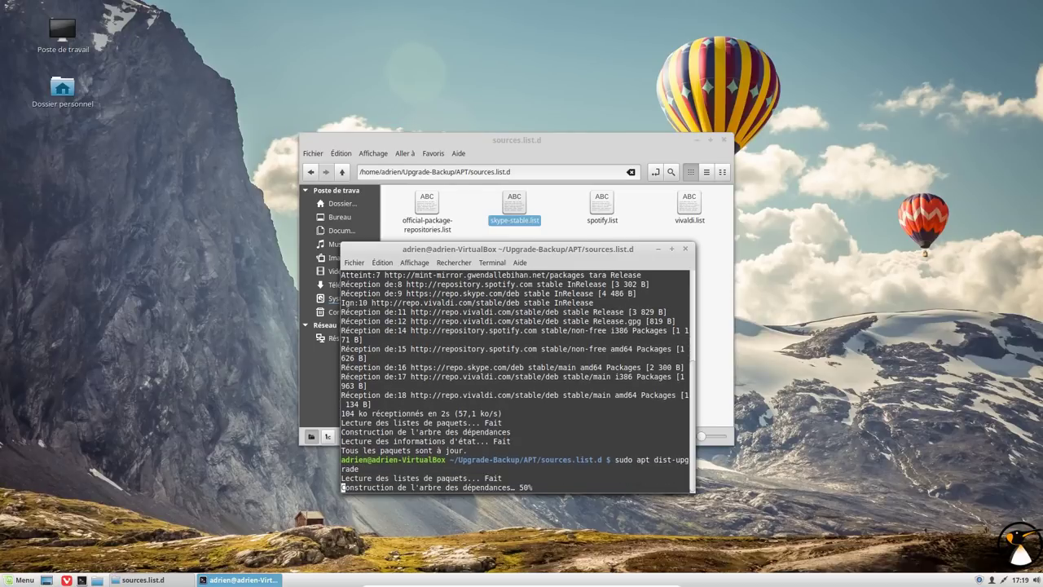
key(ctrl+plus)
key(ctrl+plus)
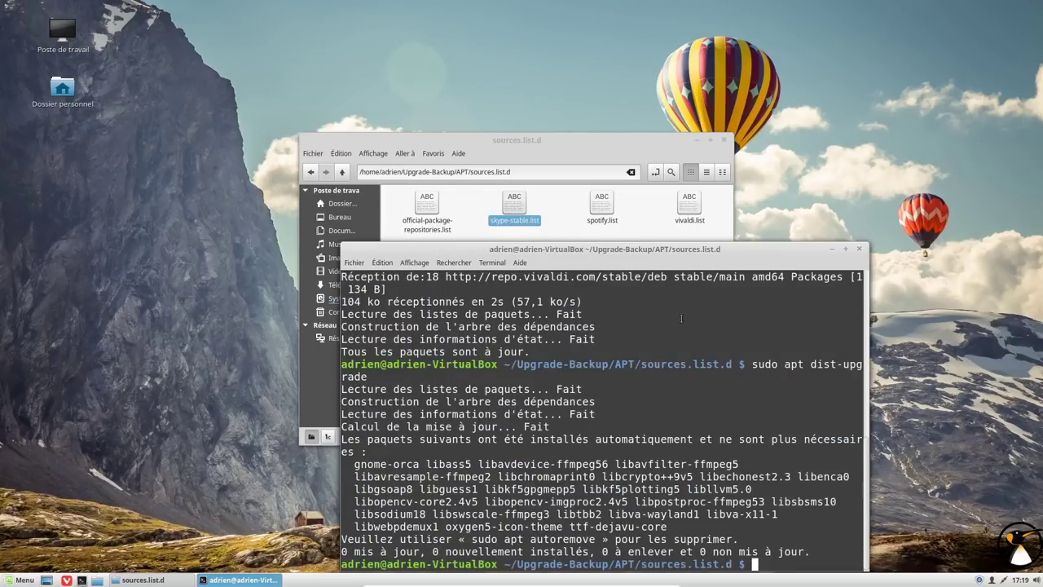
drag(610, 256, 442, 152)
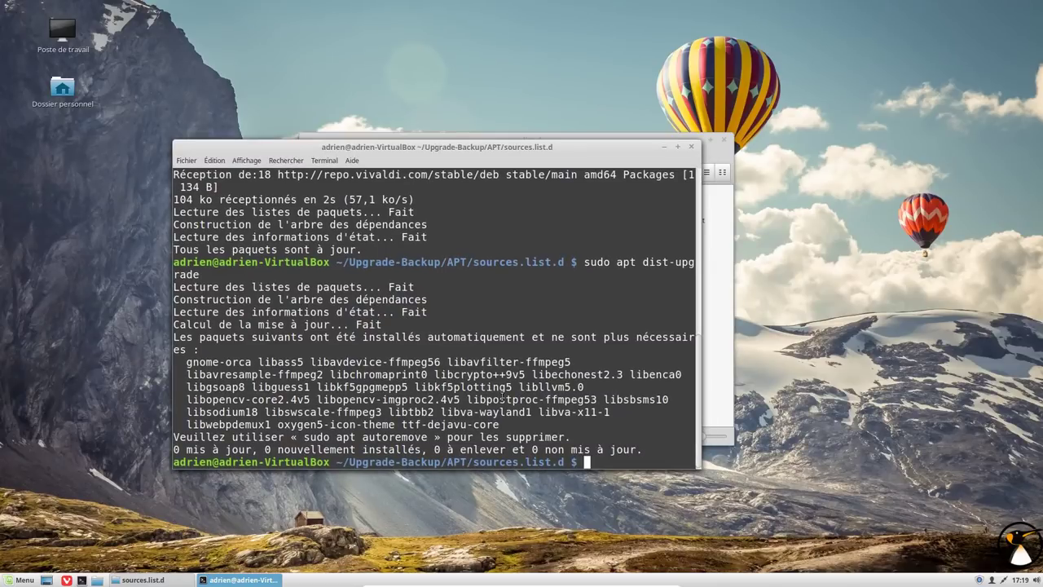
- End the terminal session with exit, and close the file manager
text(exit)
key(Return)
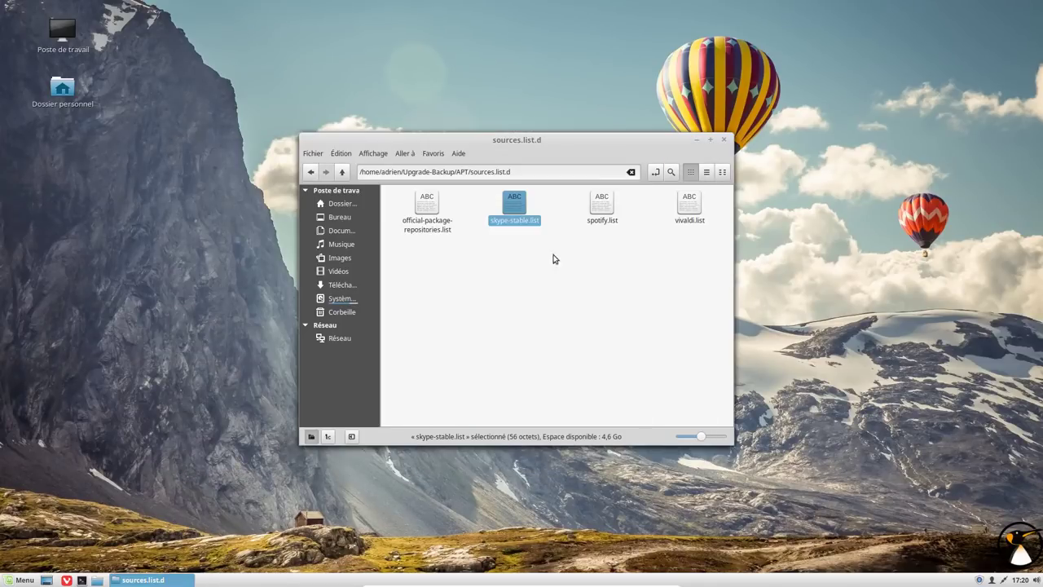
click(725, 141)
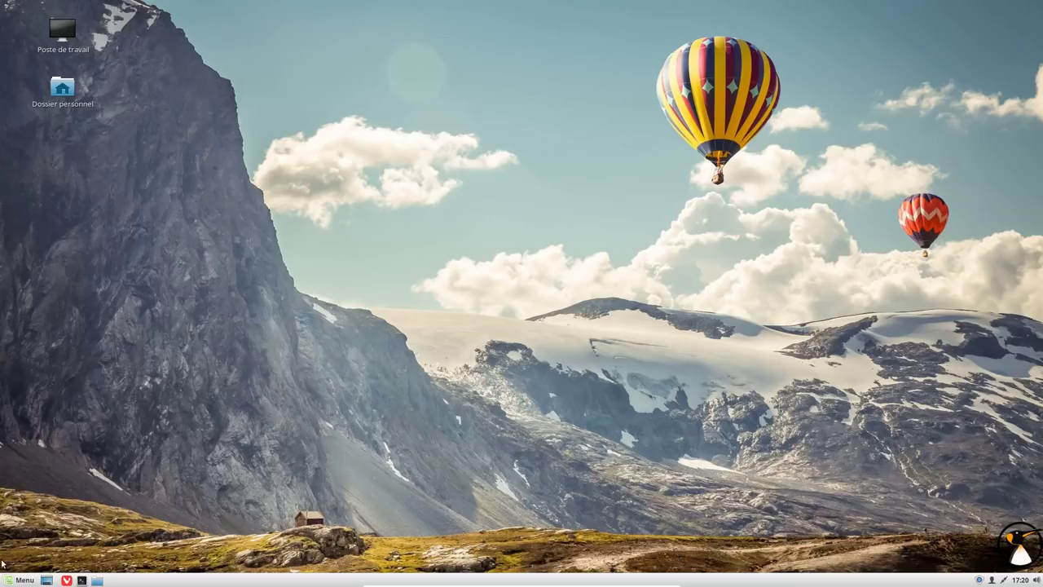
- Shut down the computer, confirming in the session dialog
click(18, 581)
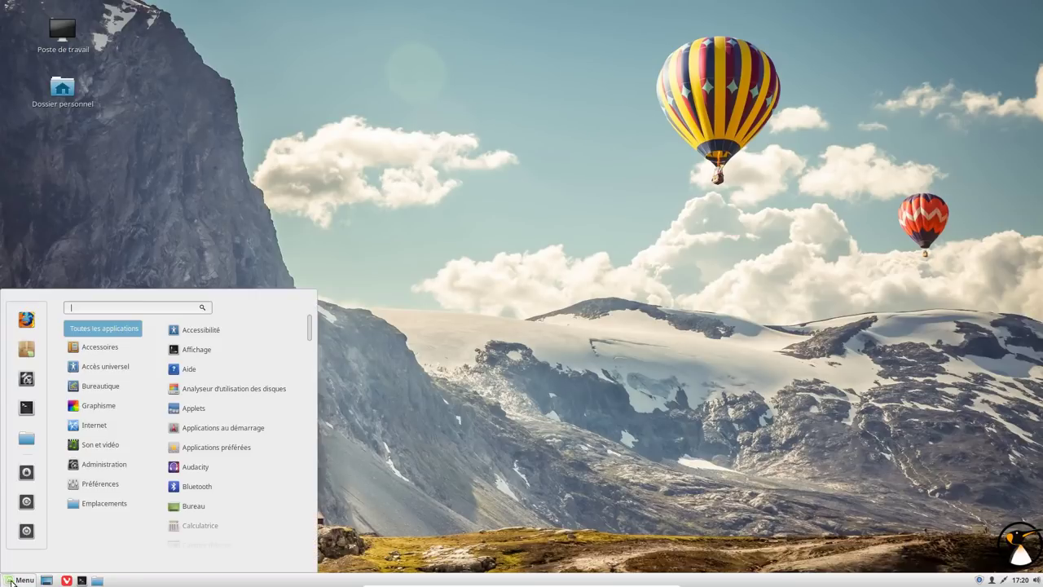
click(22, 540)
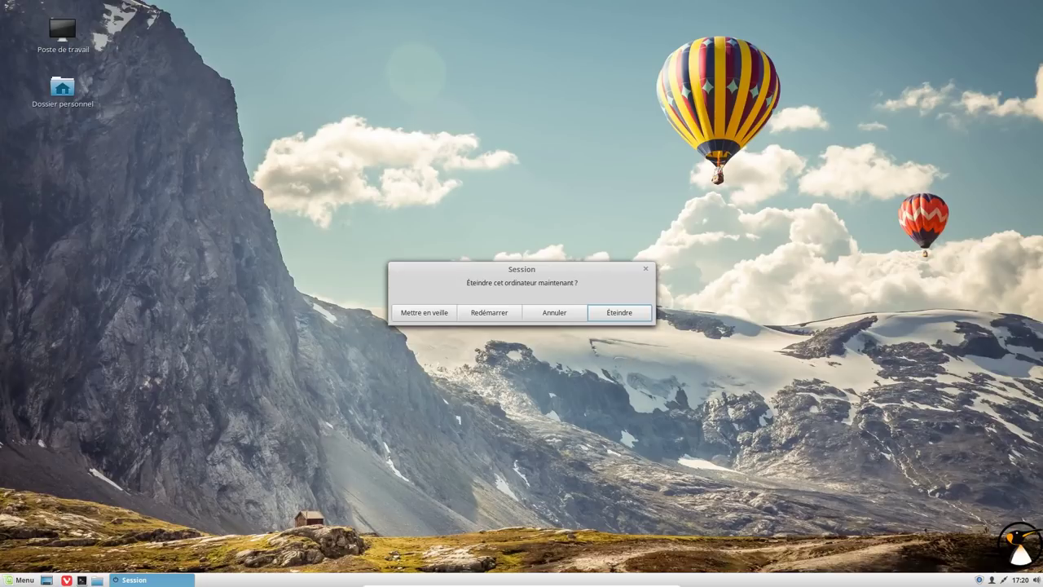
drag(527, 268, 535, 207)
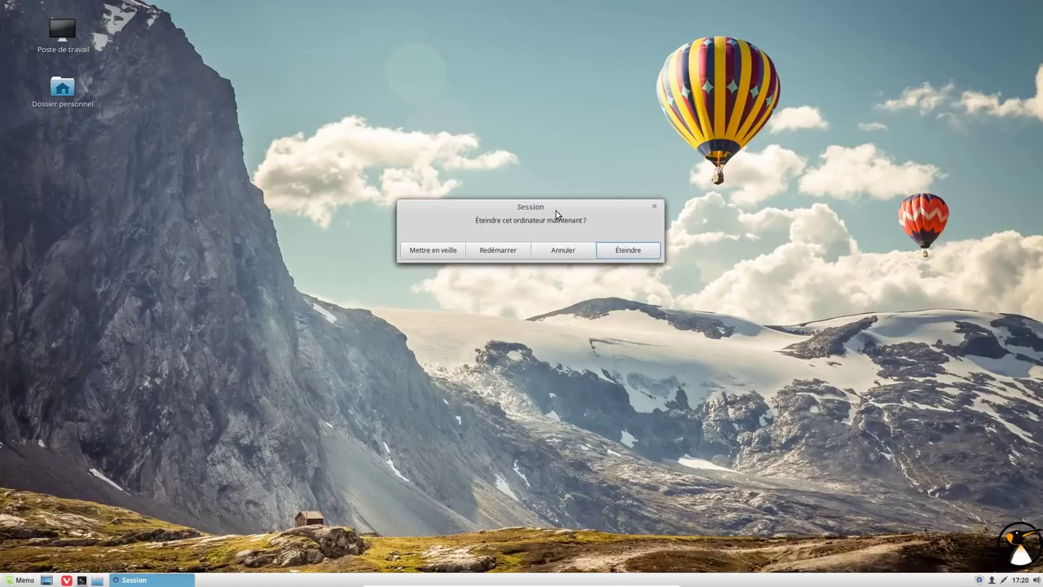
click(627, 251)
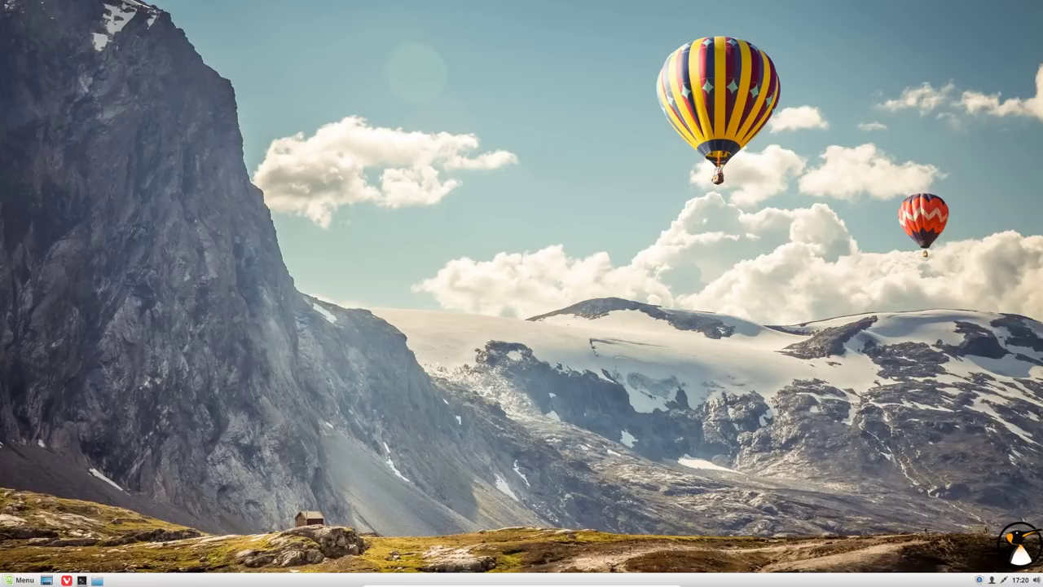